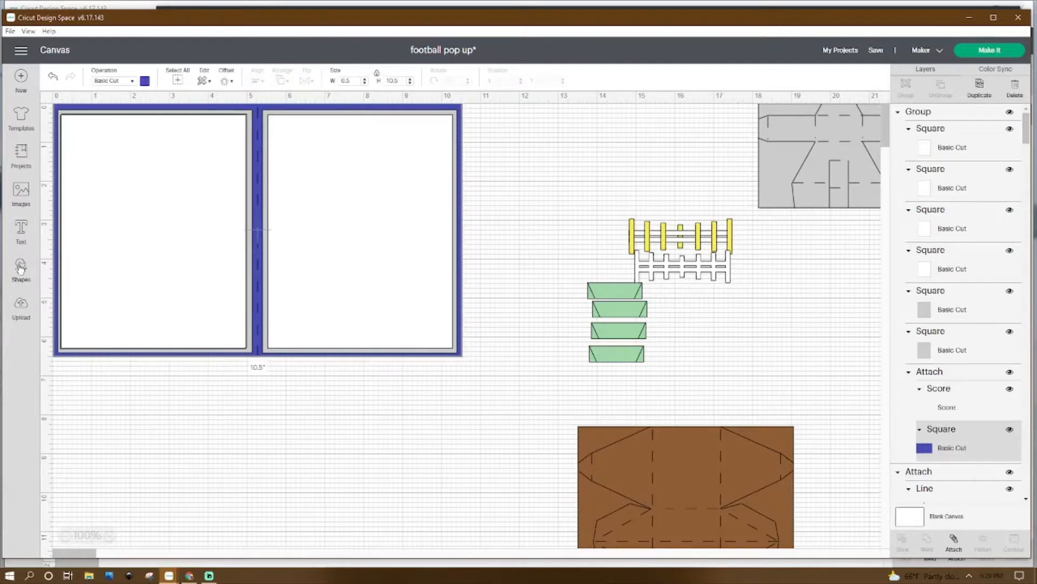
Inspect the sizes of the card group's blue base, gray mat and white panel.
{"action": "left_click", "coordinate": [20, 269]}
{"action": "left_click", "coordinate": [276, 408]}
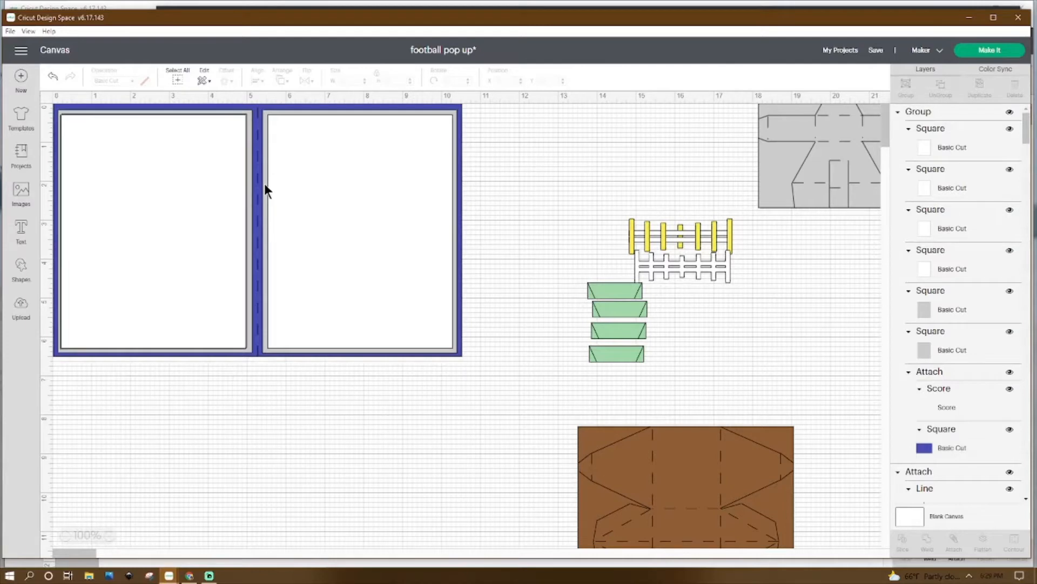
{"action": "left_click", "coordinate": [257, 208]}
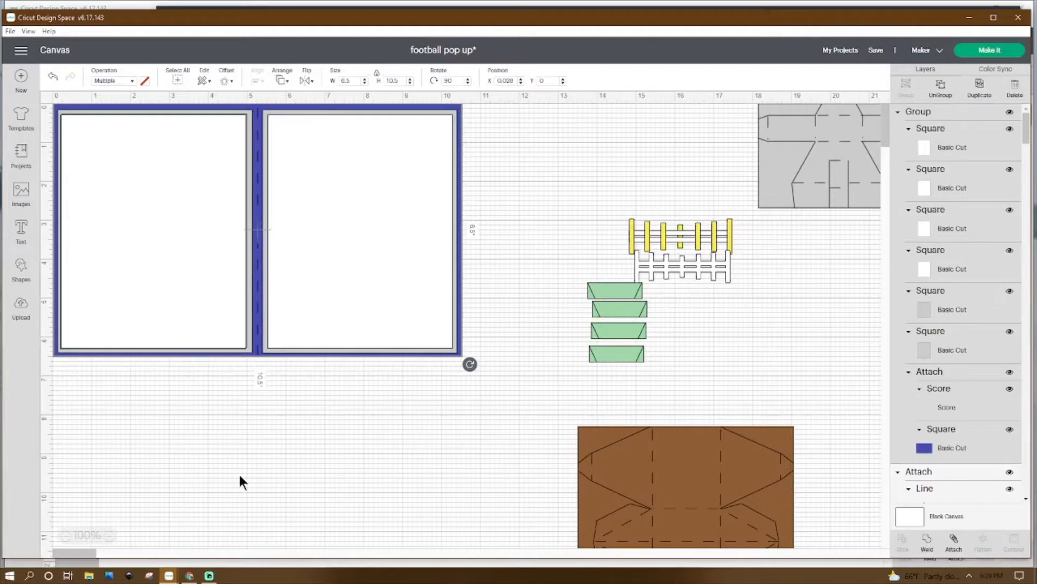
{"action": "left_click", "coordinate": [941, 350]}
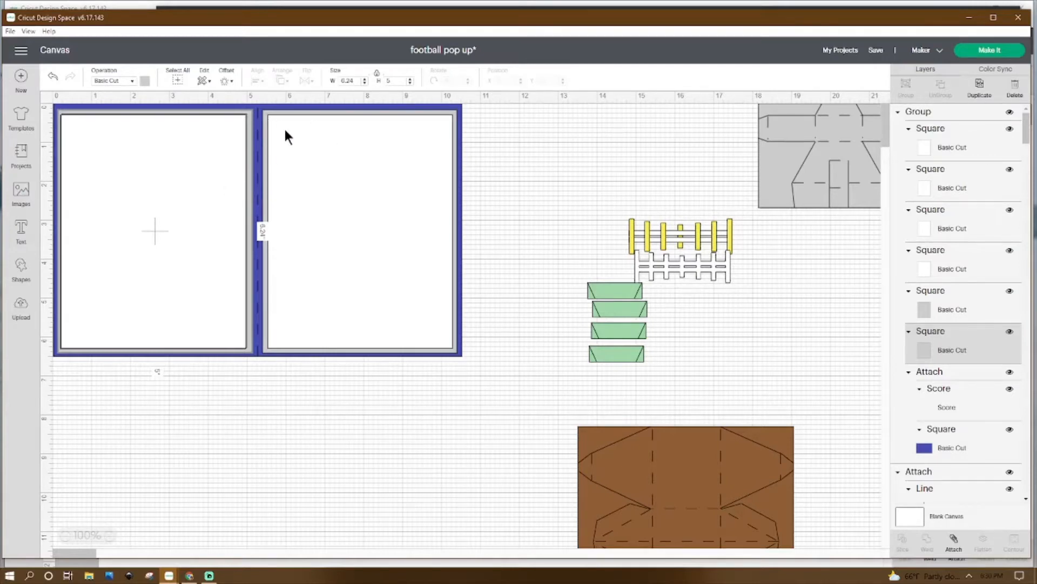
{"action": "left_click", "coordinate": [297, 204]}
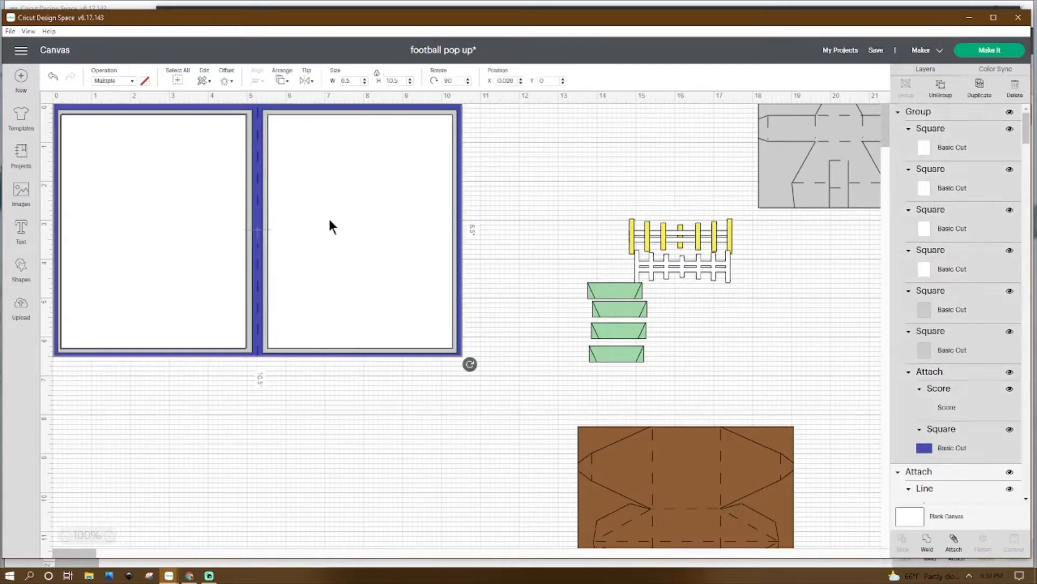
{"action": "left_click", "coordinate": [923, 150]}
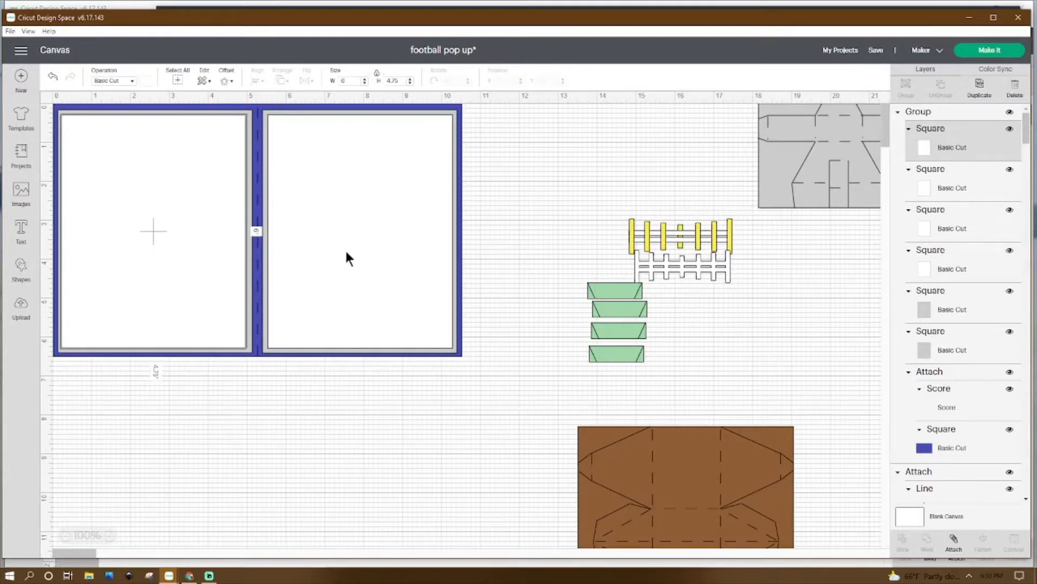
{"action": "left_click", "coordinate": [251, 393]}
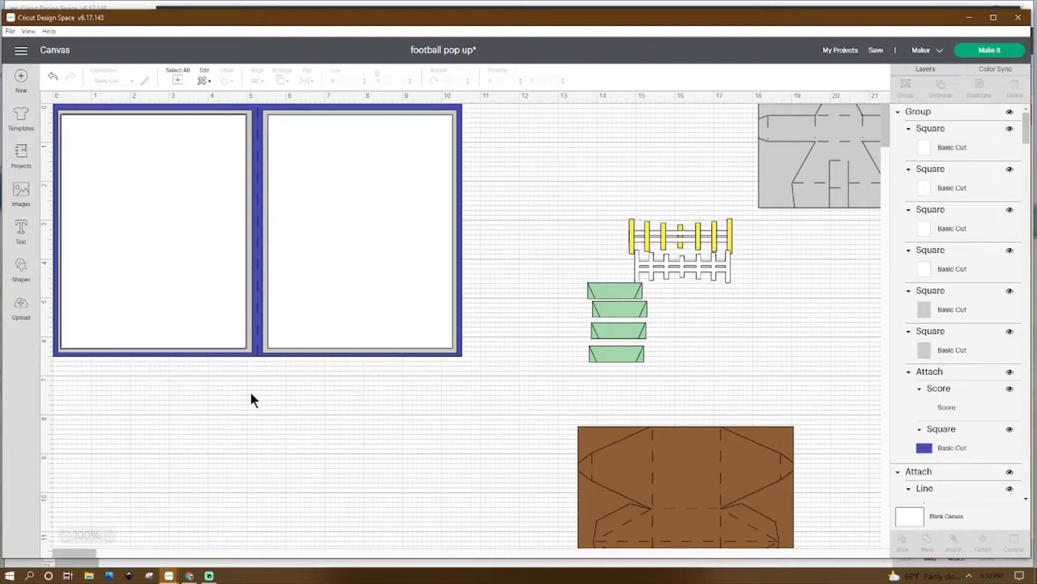
Move the card base group aside beyond the brown piece and place one green strip at the canvas origin.
{"action": "left_click_drag", "start_coordinate": [475, 106], "coordinate": [237, 229]}
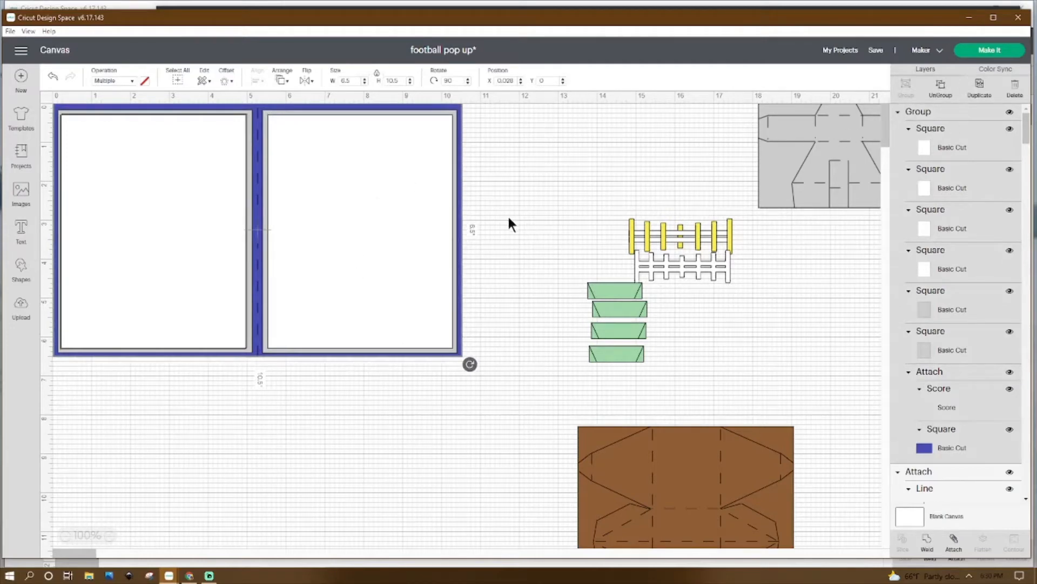
{"action": "left_click_drag", "start_coordinate": [300, 217], "coordinate": [1025, 380]}
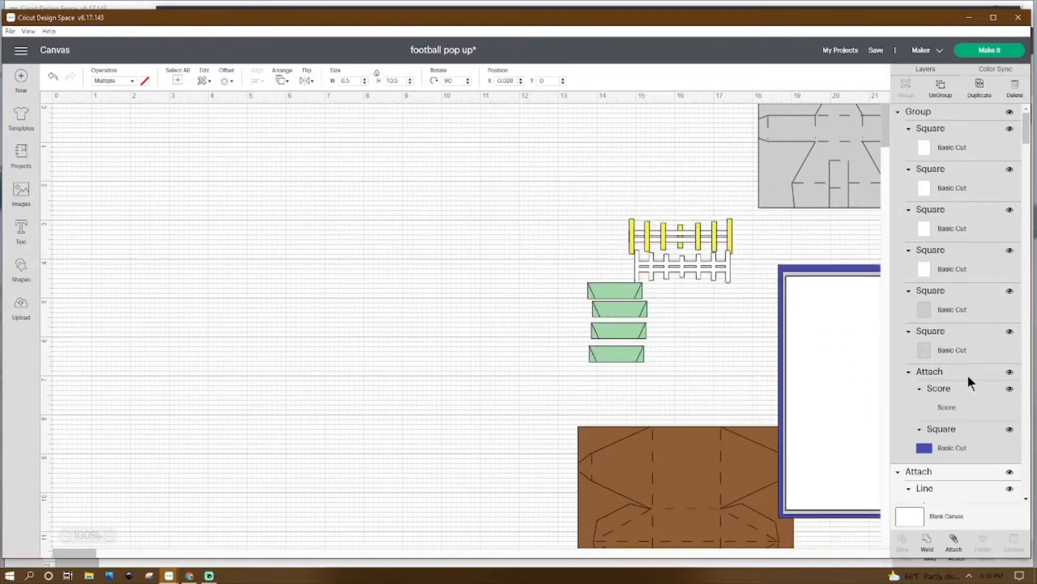
{"action": "left_click", "coordinate": [634, 292]}
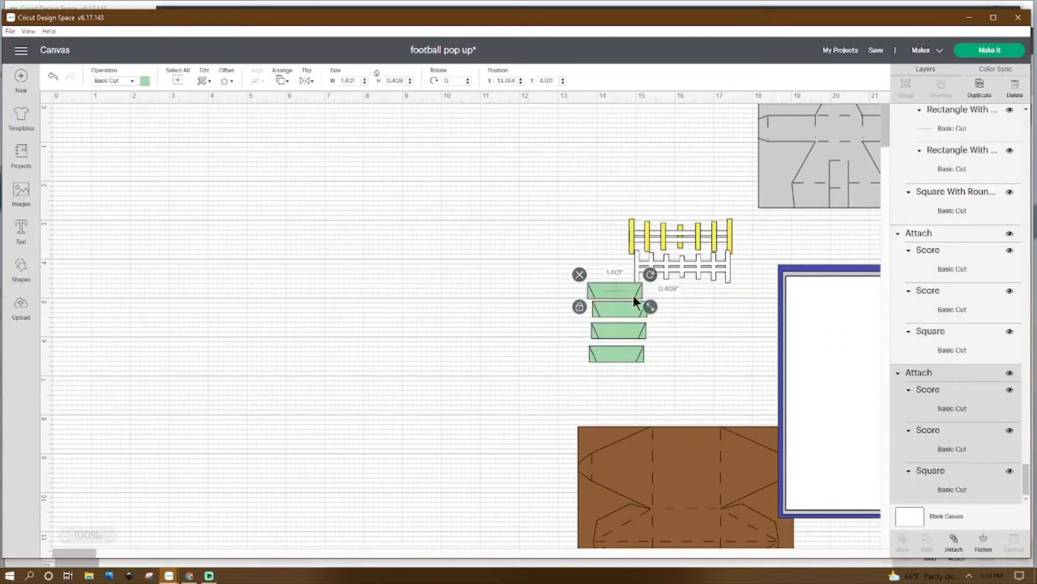
{"action": "left_click_drag", "start_coordinate": [627, 294], "coordinate": [92, 115]}
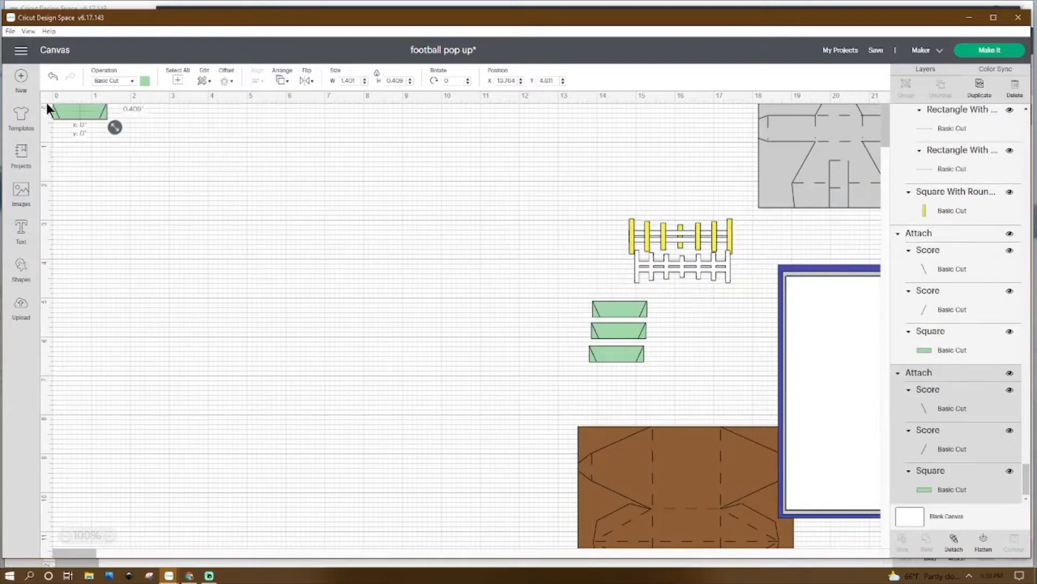
View the basic shapes available and check the size of the green strip's square layer.
{"action": "left_click", "coordinate": [21, 271]}
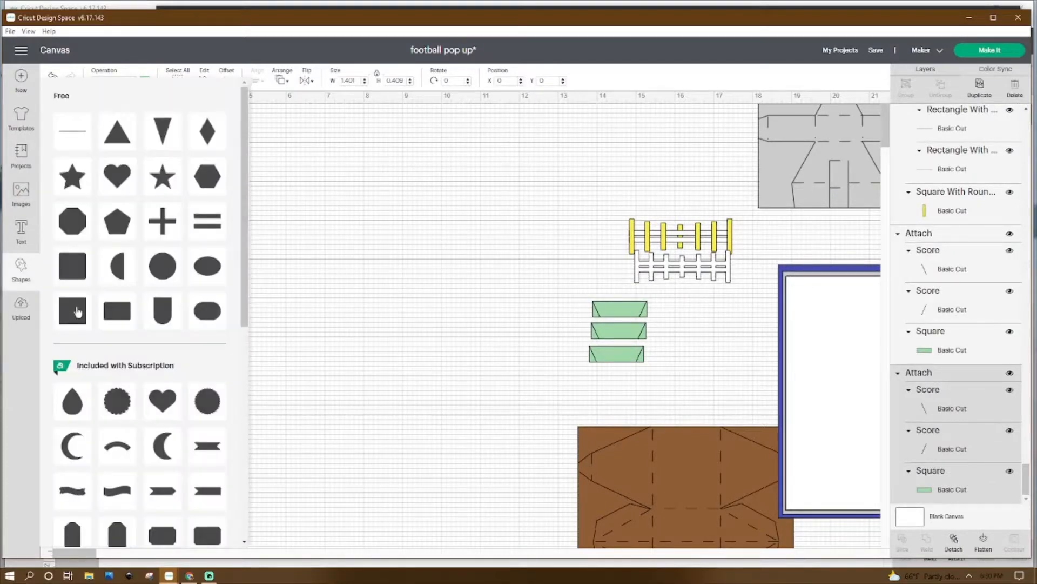
{"action": "left_click", "coordinate": [289, 240]}
{"action": "left_click", "coordinate": [30, 273]}
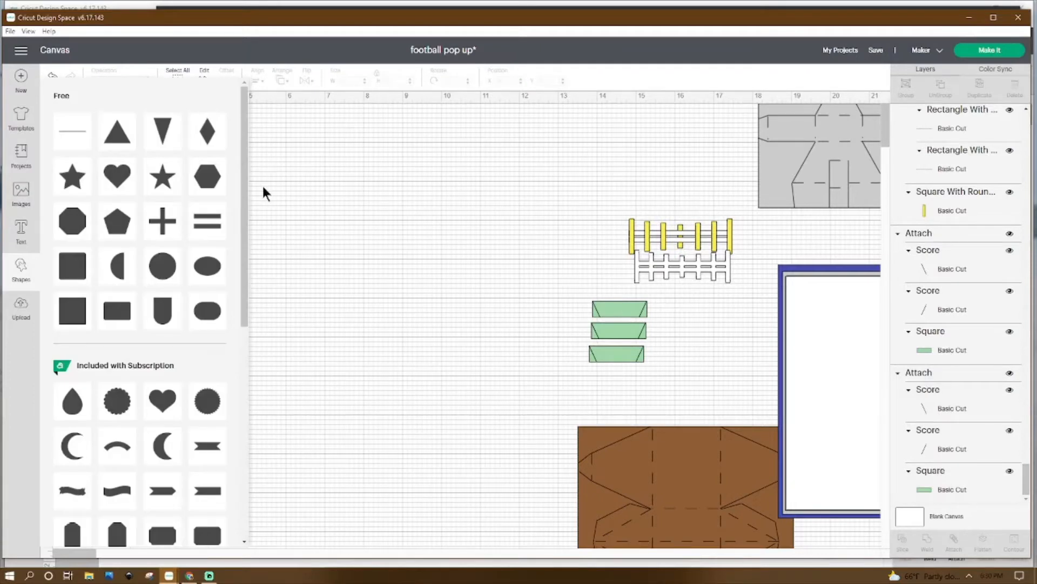
{"action": "left_click", "coordinate": [244, 189]}
{"action": "left_click", "coordinate": [94, 111]}
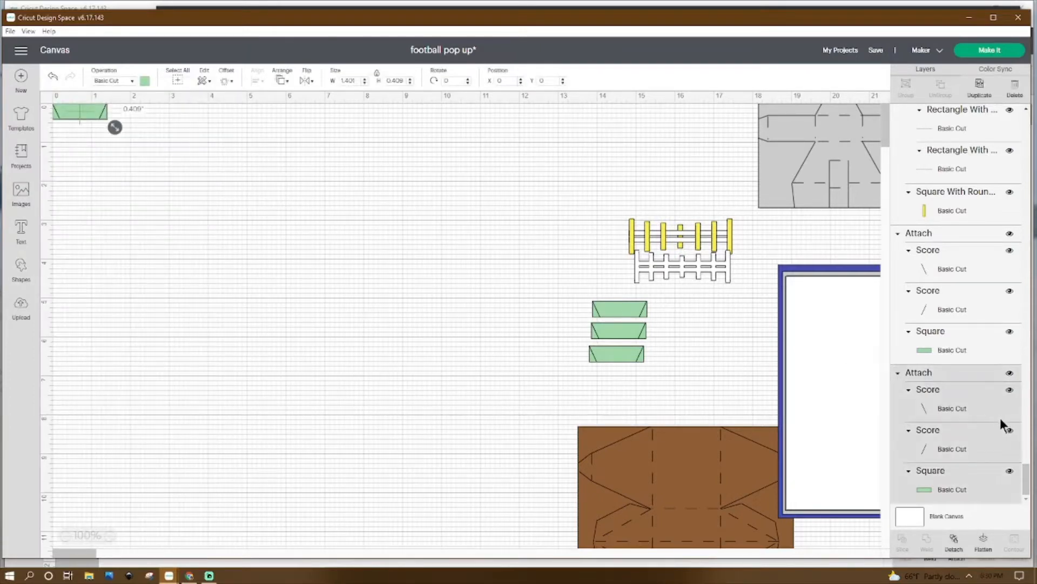
{"action": "left_click", "coordinate": [971, 482]}
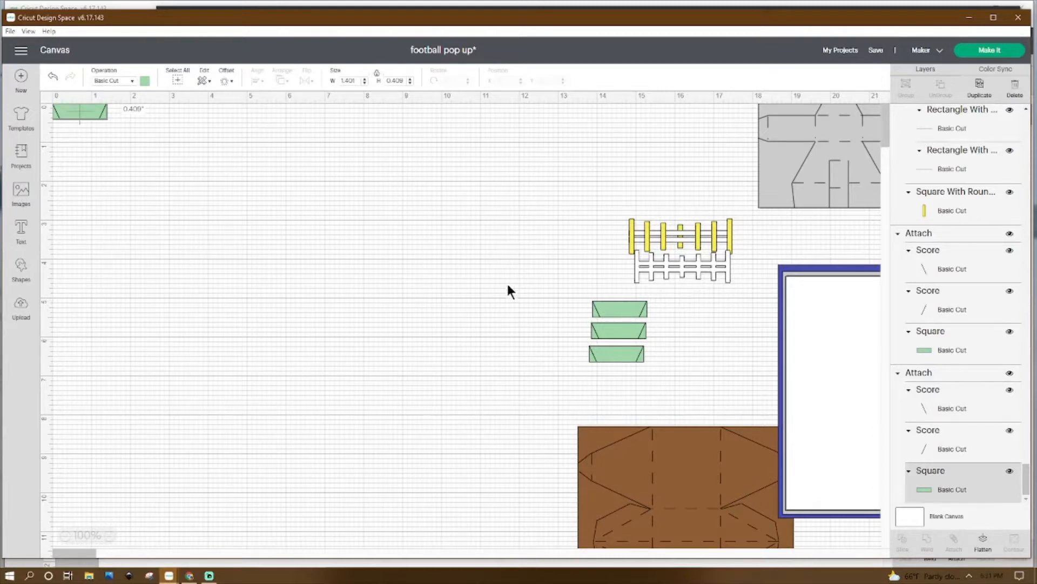
Examine one of the green strip's slanted line layers and the operation types it can be given.
{"action": "left_click", "coordinate": [949, 446]}
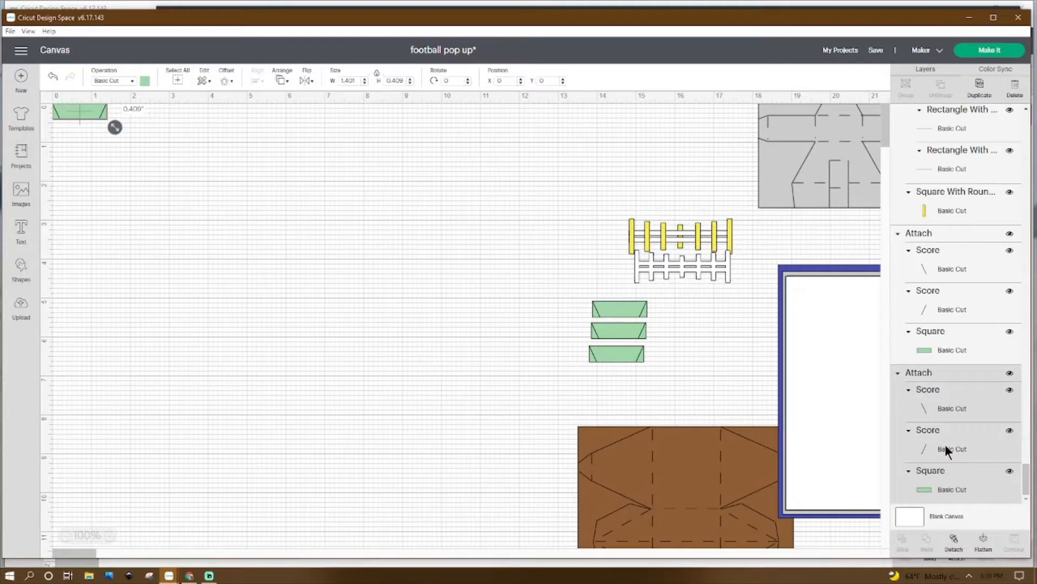
{"action": "left_click", "coordinate": [945, 444]}
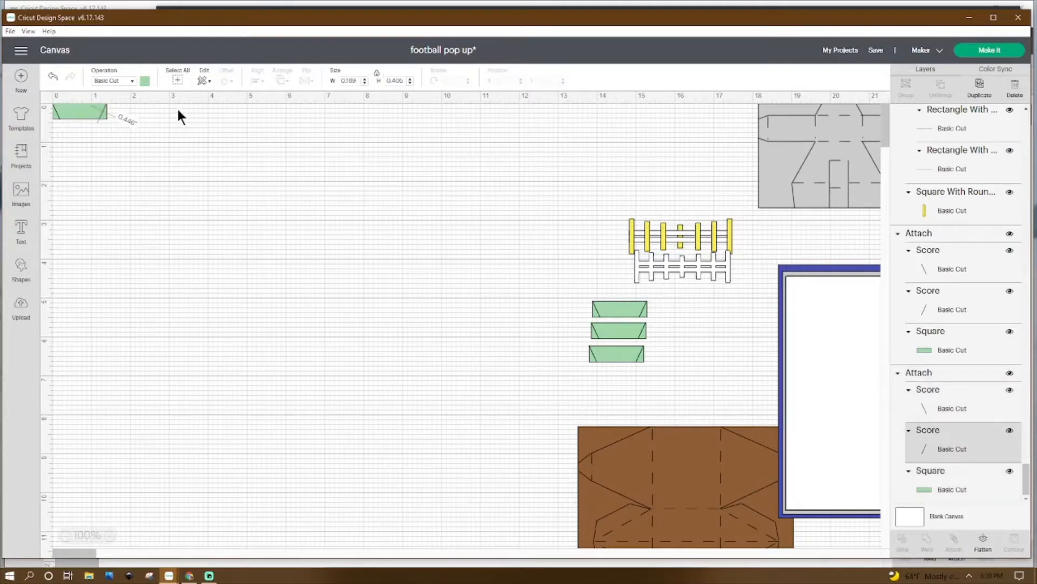
{"action": "left_click", "coordinate": [127, 82]}
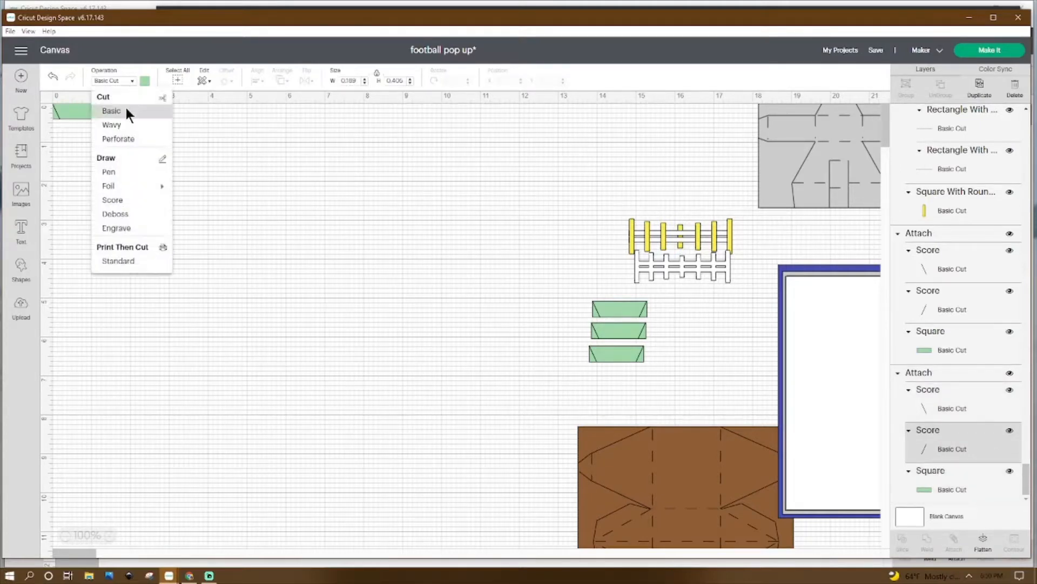
{"action": "left_click", "coordinate": [226, 138]}
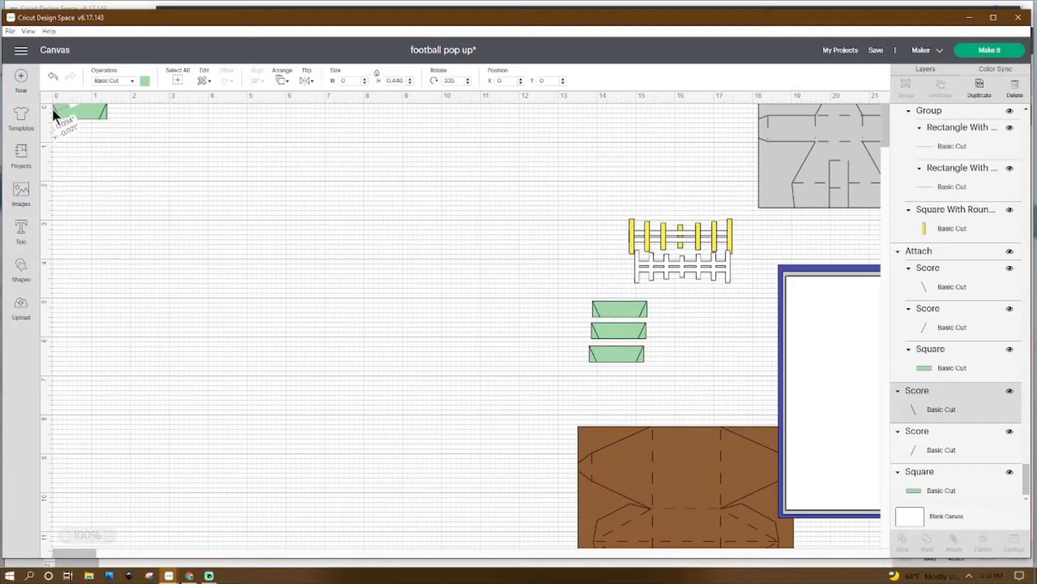
Inspect the length and rotation of the two slanted score lines on the detached green strip.
{"action": "right_click", "coordinate": [54, 109]}
{"action": "left_click", "coordinate": [130, 113]}
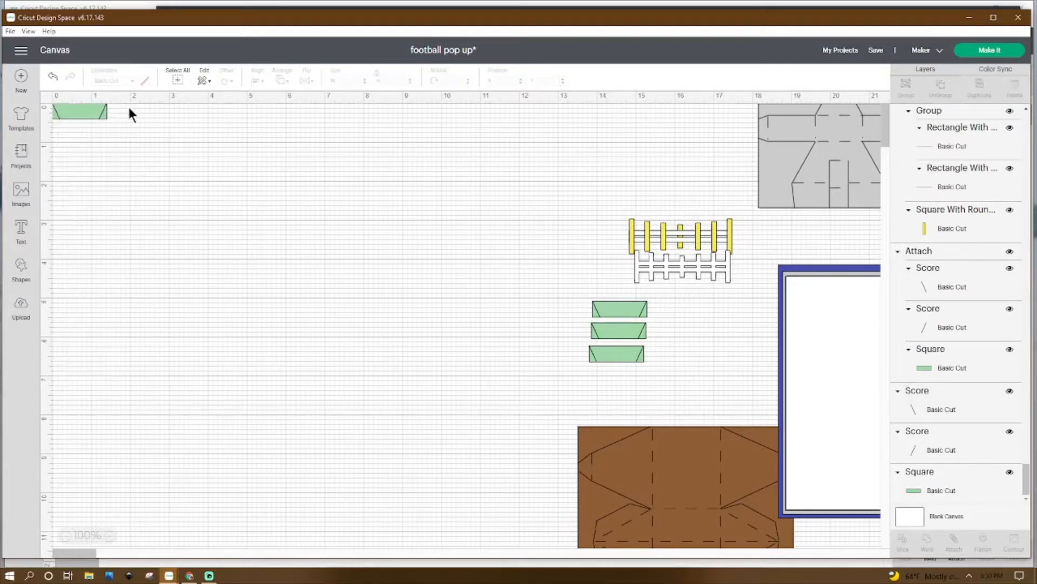
{"action": "left_click", "coordinate": [102, 111]}
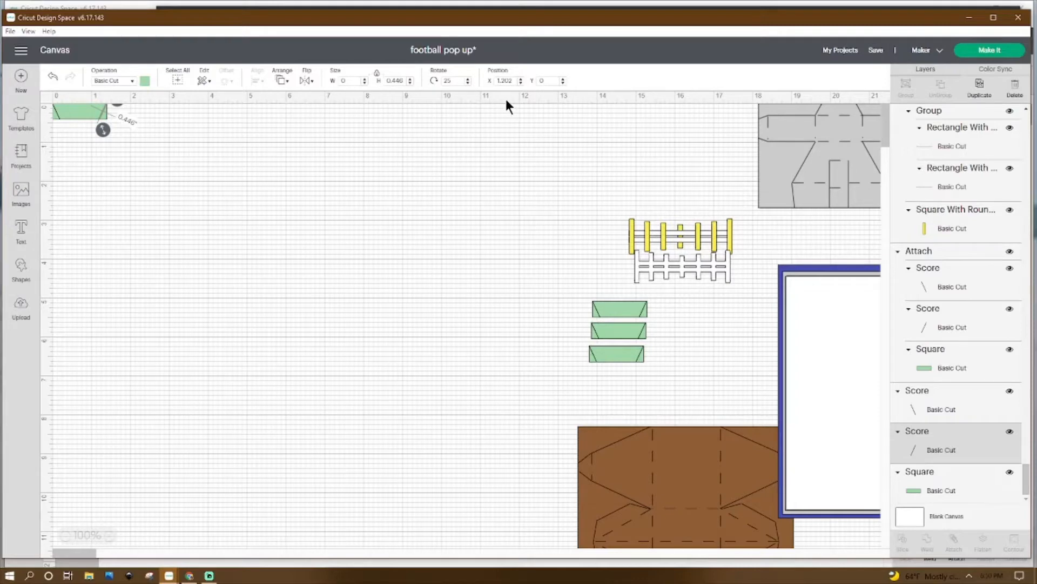
{"action": "left_click", "coordinate": [344, 148]}
Attach the two slanted score lines to the green strip's square and check the option for duplicating it.
{"action": "left_click_drag", "start_coordinate": [142, 103], "coordinate": [52, 133]}
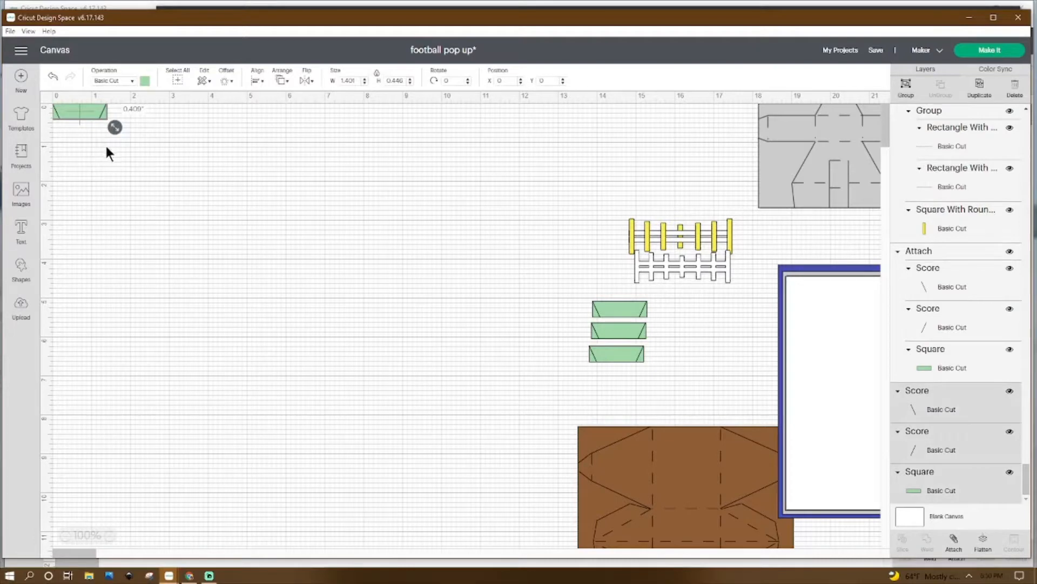
{"action": "left_click", "coordinate": [952, 542]}
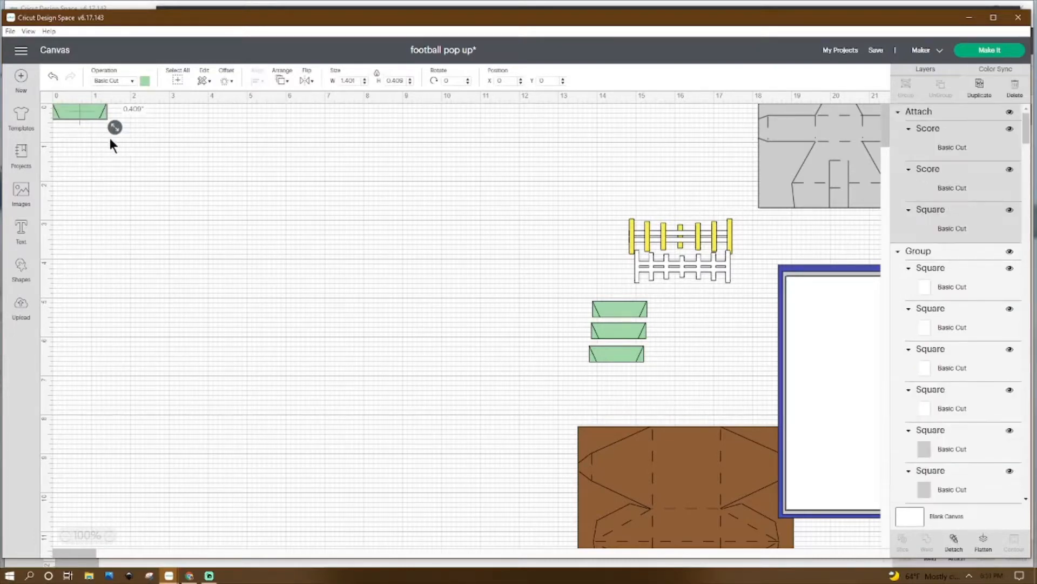
{"action": "right_click", "coordinate": [80, 119]}
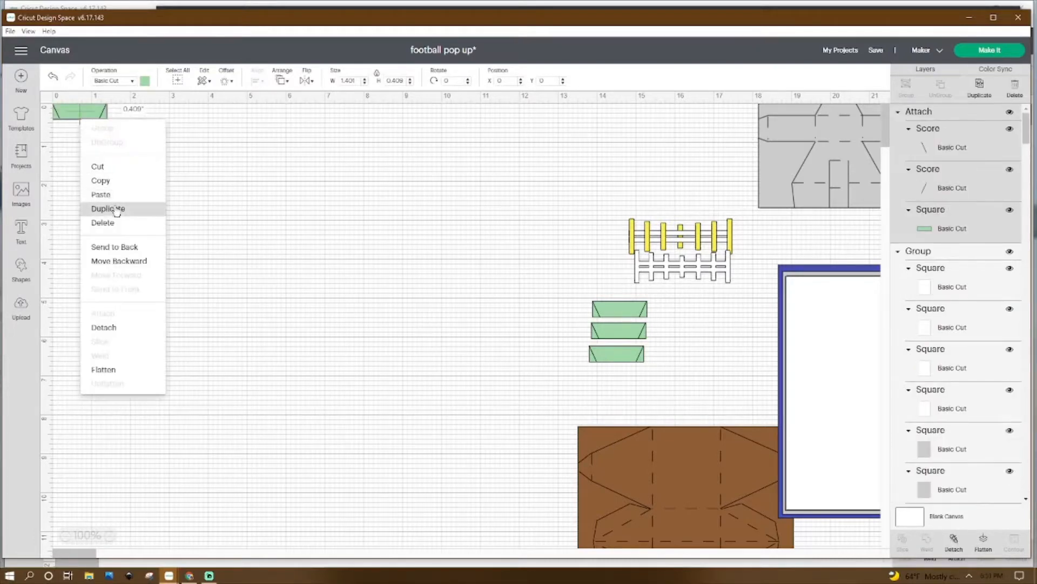
{"action": "left_click", "coordinate": [267, 144]}
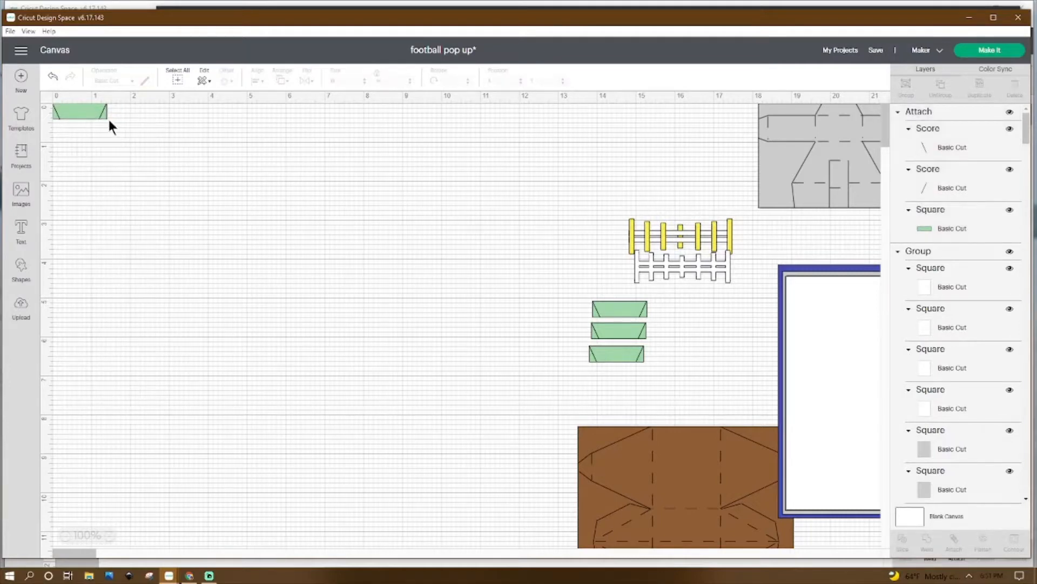
Place the green strip below the other three, then group all four and move them beside the card base.
{"action": "left_click_drag", "start_coordinate": [87, 116], "coordinate": [619, 377]}
{"action": "left_click_drag", "start_coordinate": [566, 292], "coordinate": [663, 398]}
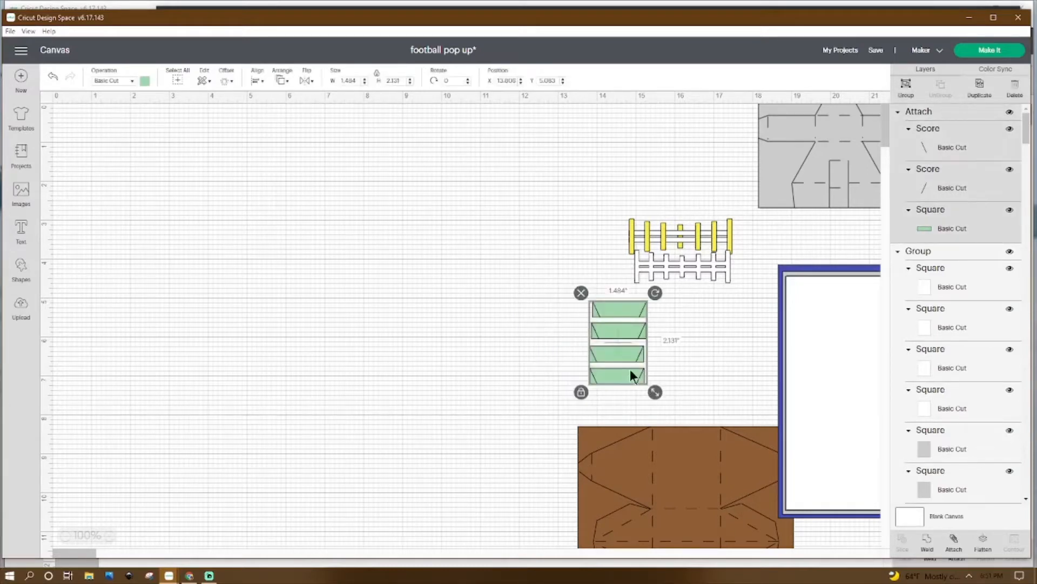
{"action": "left_click", "coordinate": [906, 87]}
{"action": "left_click_drag", "start_coordinate": [614, 348], "coordinate": [729, 345]}
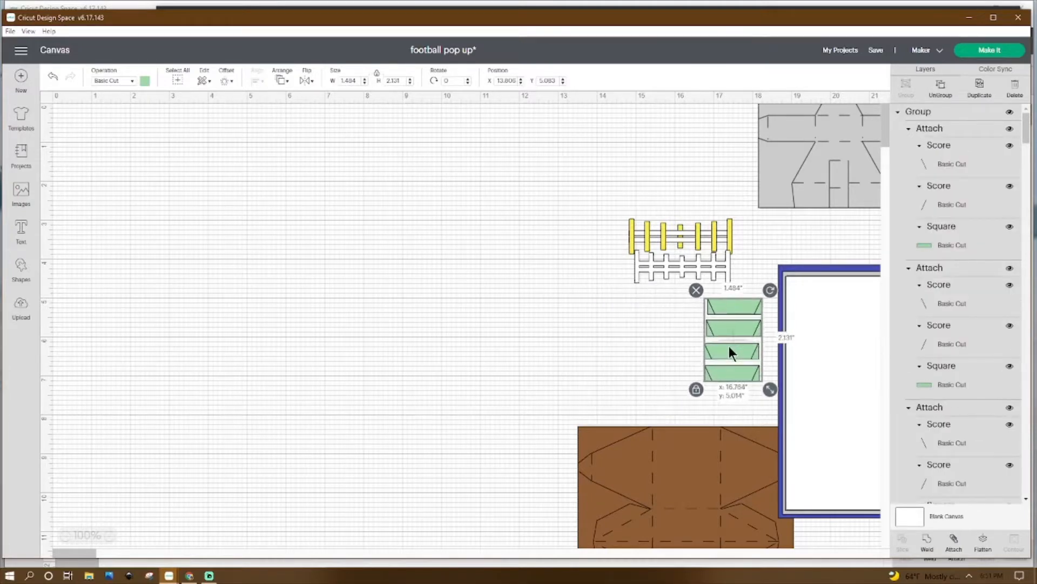
Move the yellow slatted piece to the canvas origin and ungroup its two long horizontal rectangles.
{"action": "left_click", "coordinate": [675, 238]}
{"action": "left_click_drag", "start_coordinate": [675, 234], "coordinate": [99, 124]}
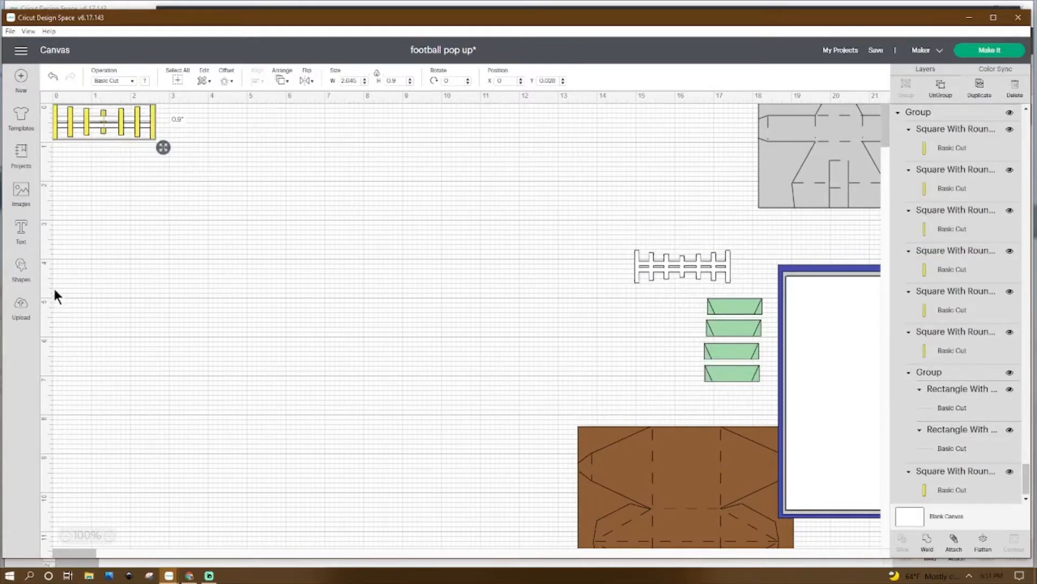
{"action": "left_click", "coordinate": [21, 273]}
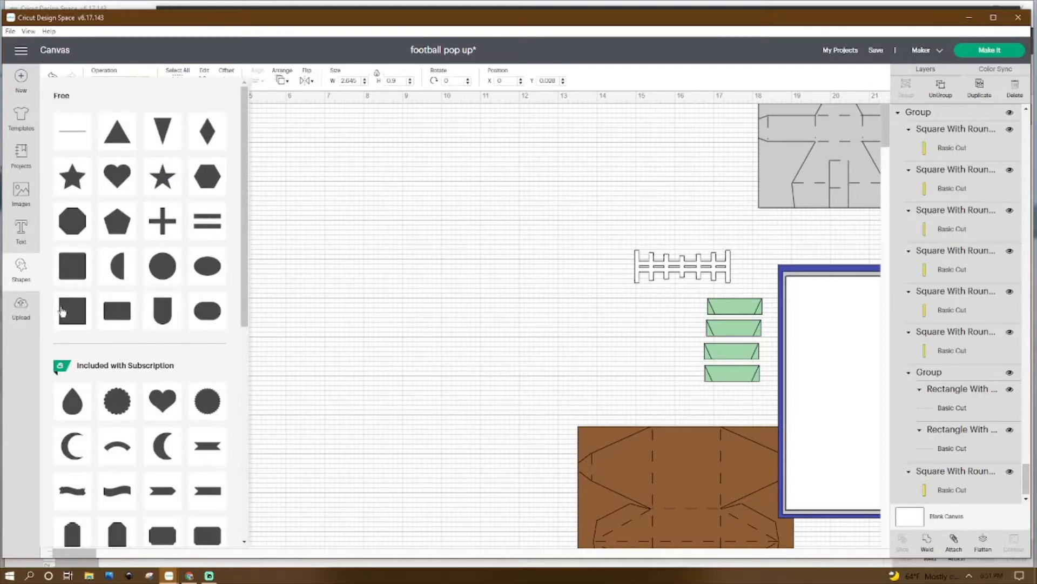
{"action": "left_click", "coordinate": [349, 271]}
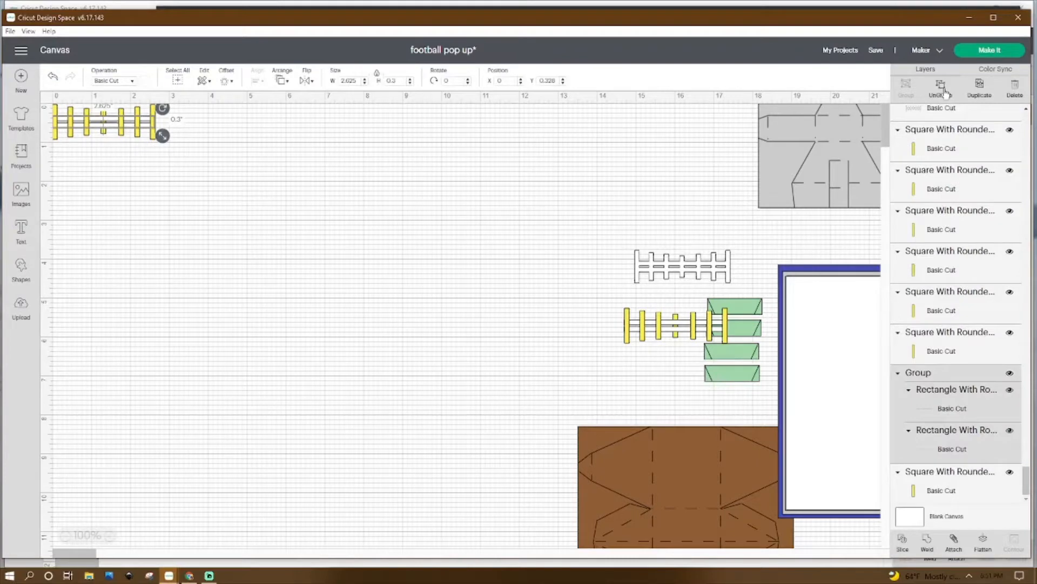
{"action": "left_click", "coordinate": [941, 89]}
{"action": "left_click", "coordinate": [678, 116]}
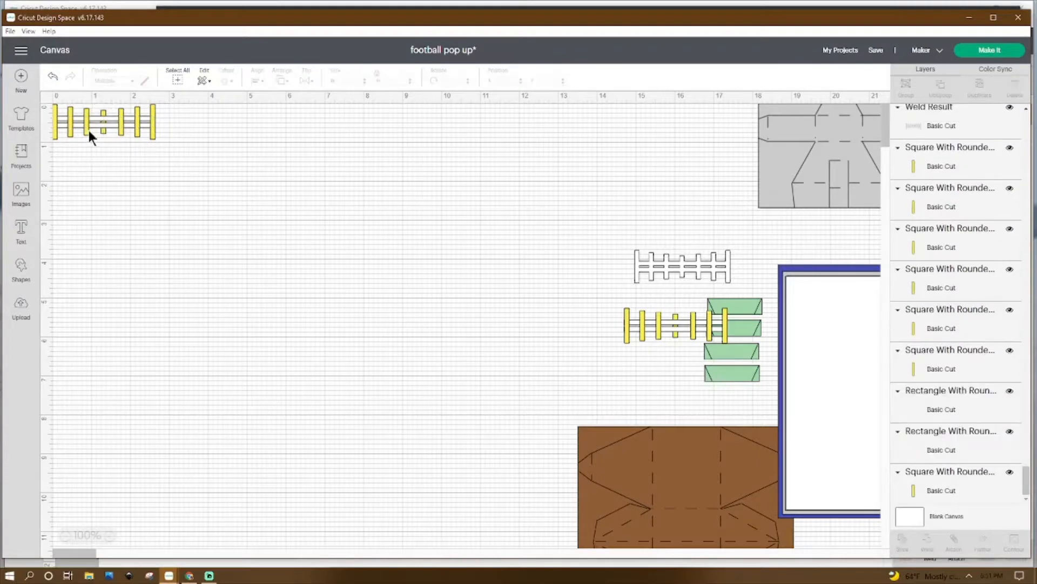
Inspect the size and position of each of the two long horizontal rectangles.
{"action": "left_click", "coordinate": [97, 116]}
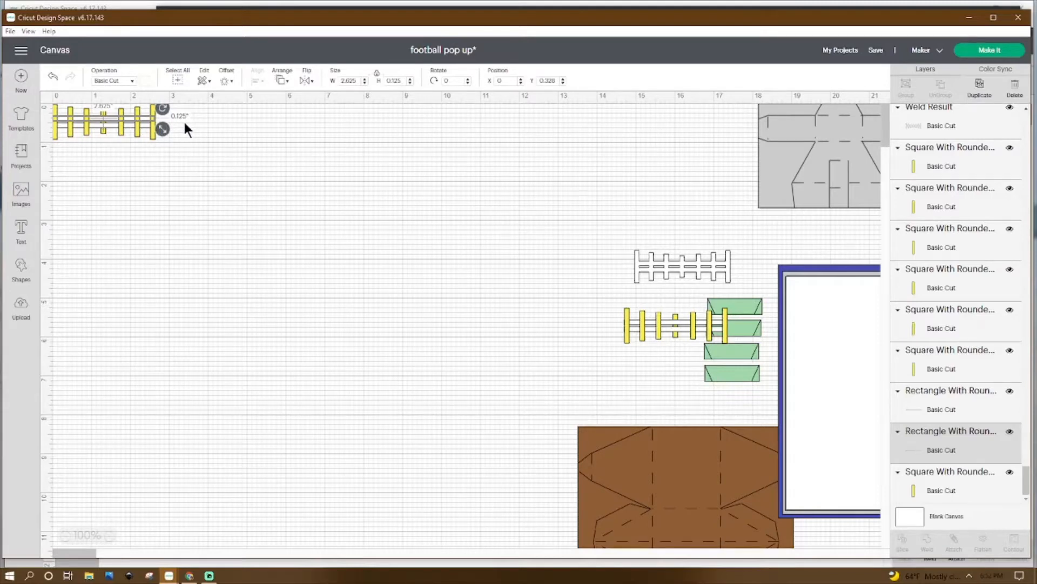
{"action": "right_click", "coordinate": [115, 118]}
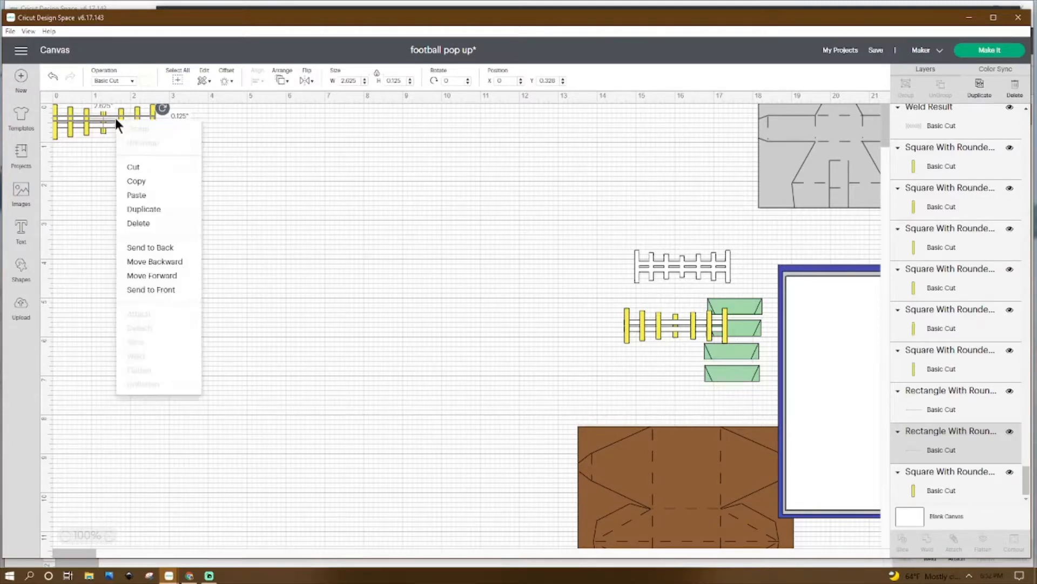
{"action": "left_click", "coordinate": [318, 173]}
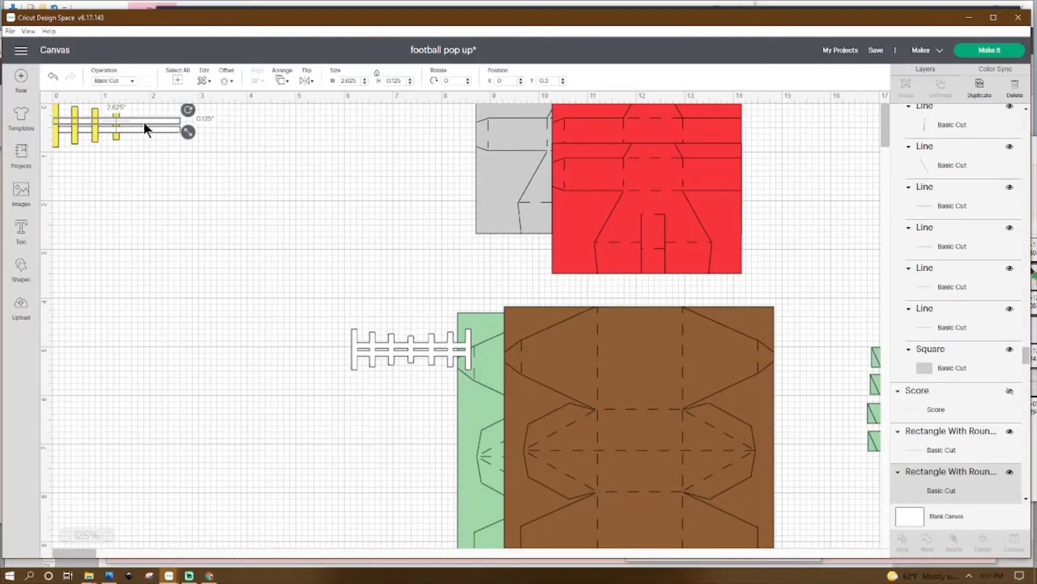
{"action": "left_click", "coordinate": [144, 127]}
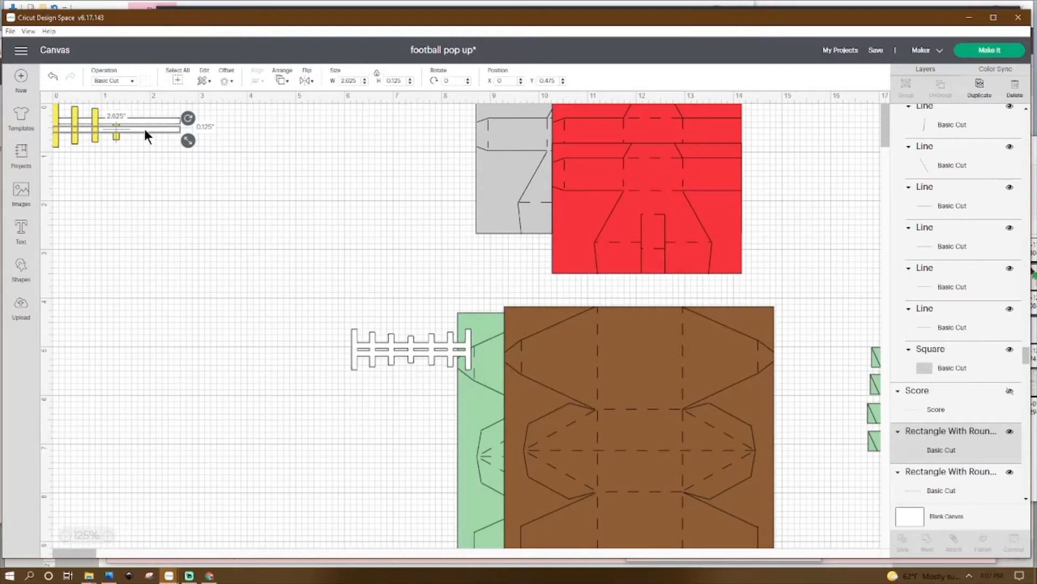
{"action": "left_click", "coordinate": [132, 142]}
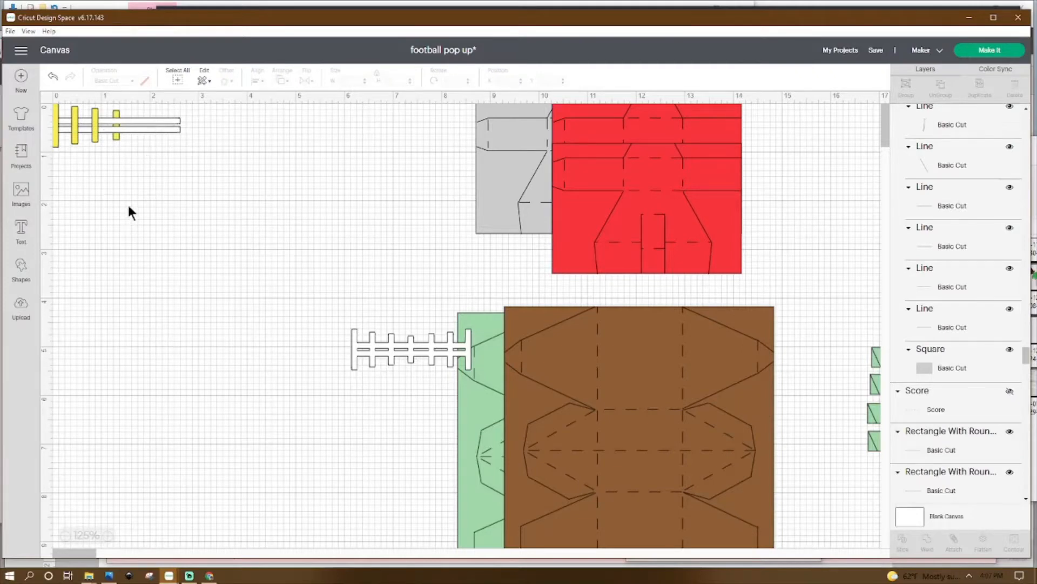
Inspect the size and position of the lower horizontal rectangle and the first yellow slat, and check the option for duplicating the slat.
{"action": "left_click", "coordinate": [118, 128]}
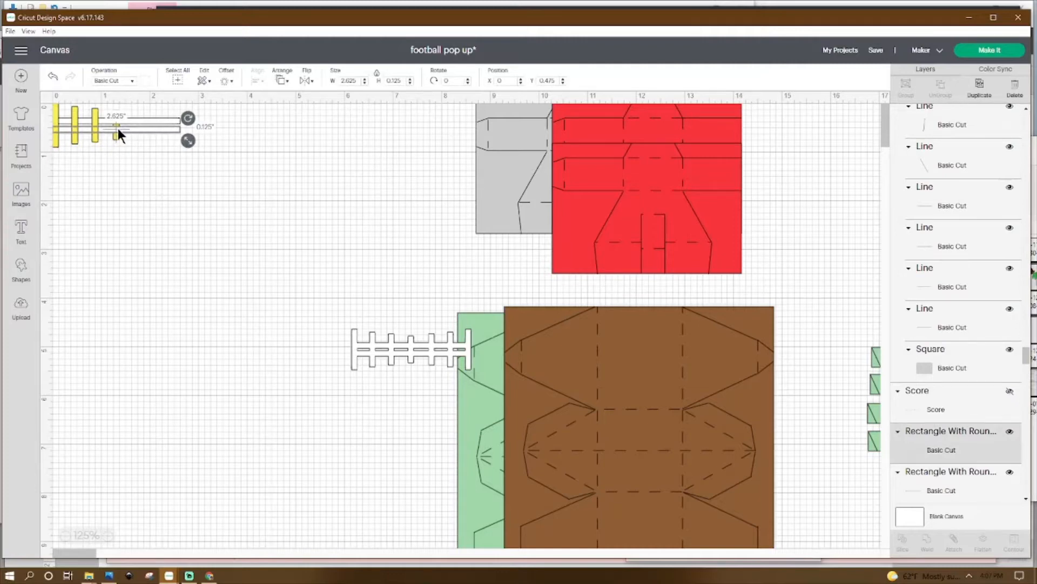
{"action": "left_click", "coordinate": [56, 141]}
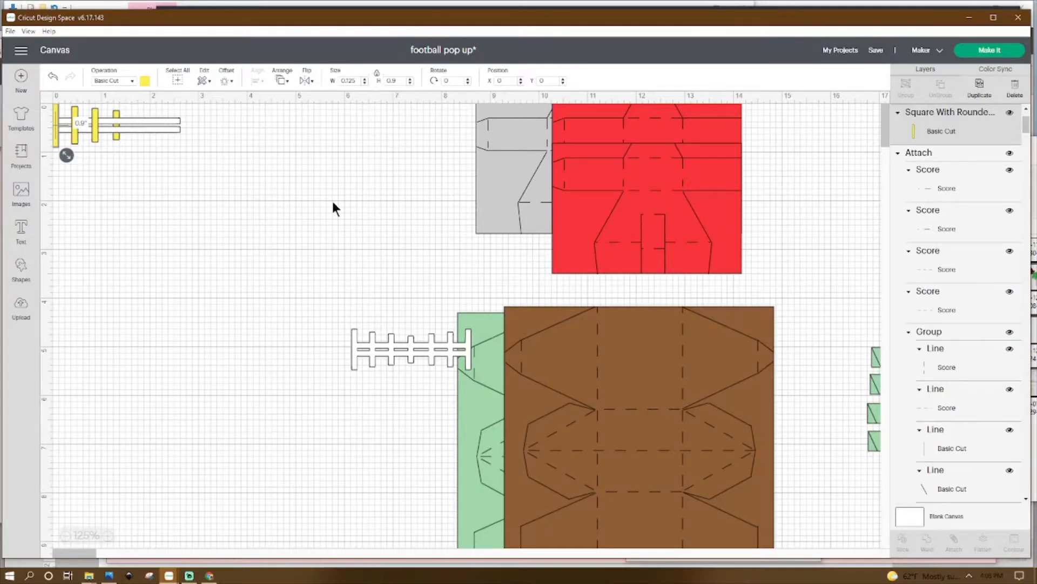
{"action": "right_click", "coordinate": [56, 139]}
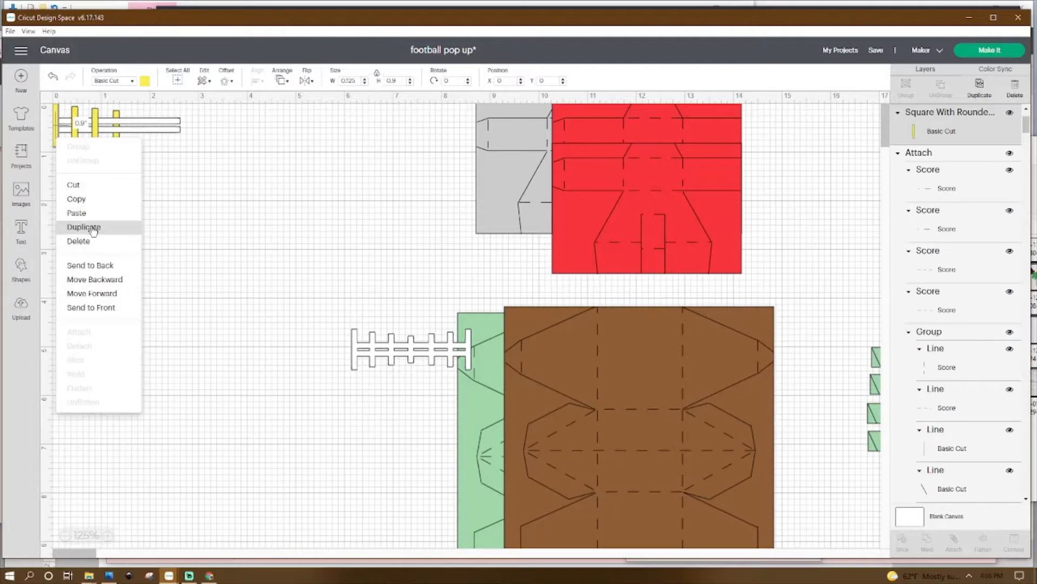
{"action": "left_click", "coordinate": [214, 178]}
Inspect the size, rotation and position of the second, third and fourth yellow slats, and check where they can be duplicated.
{"action": "left_click", "coordinate": [75, 131]}
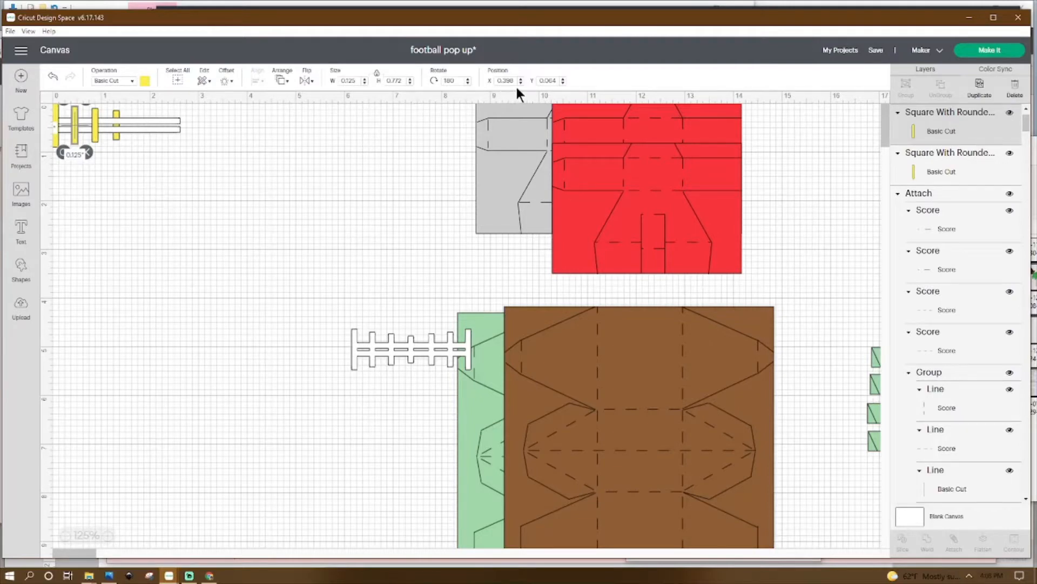
{"action": "right_click", "coordinate": [77, 133]}
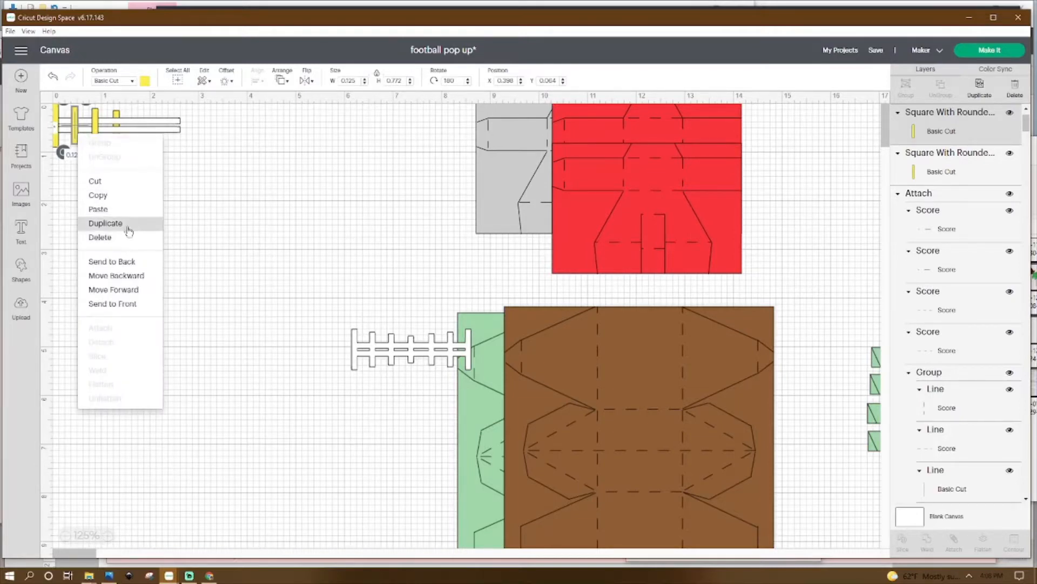
{"action": "left_click", "coordinate": [203, 177]}
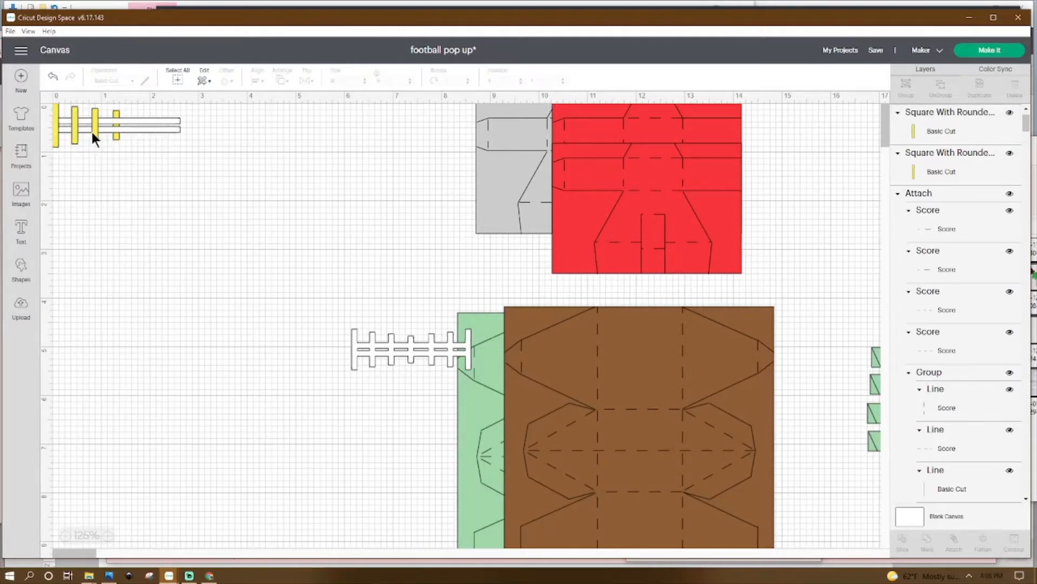
{"action": "left_click", "coordinate": [92, 131]}
{"action": "left_click", "coordinate": [96, 136]}
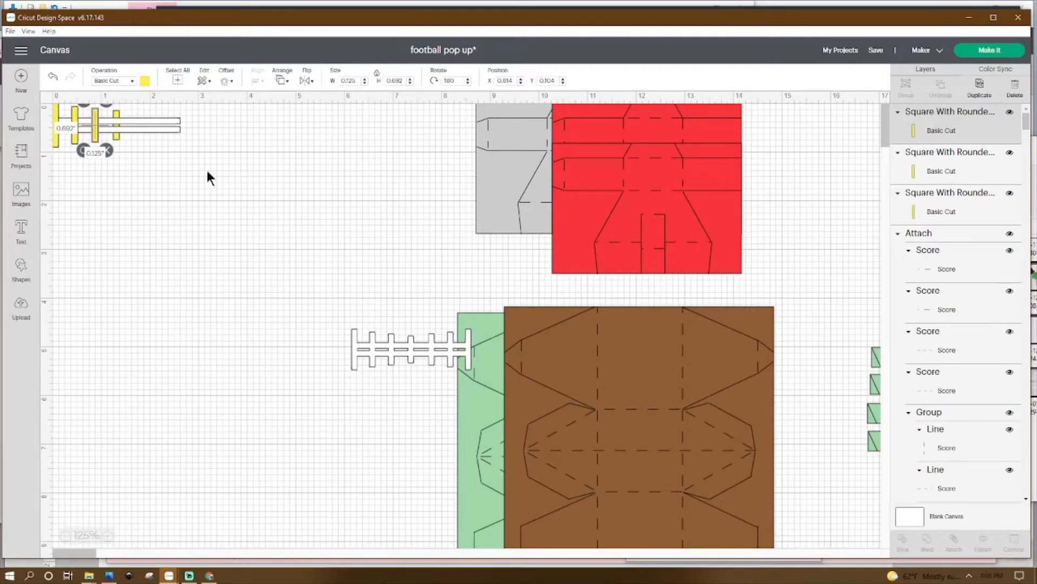
{"action": "right_click", "coordinate": [96, 125]}
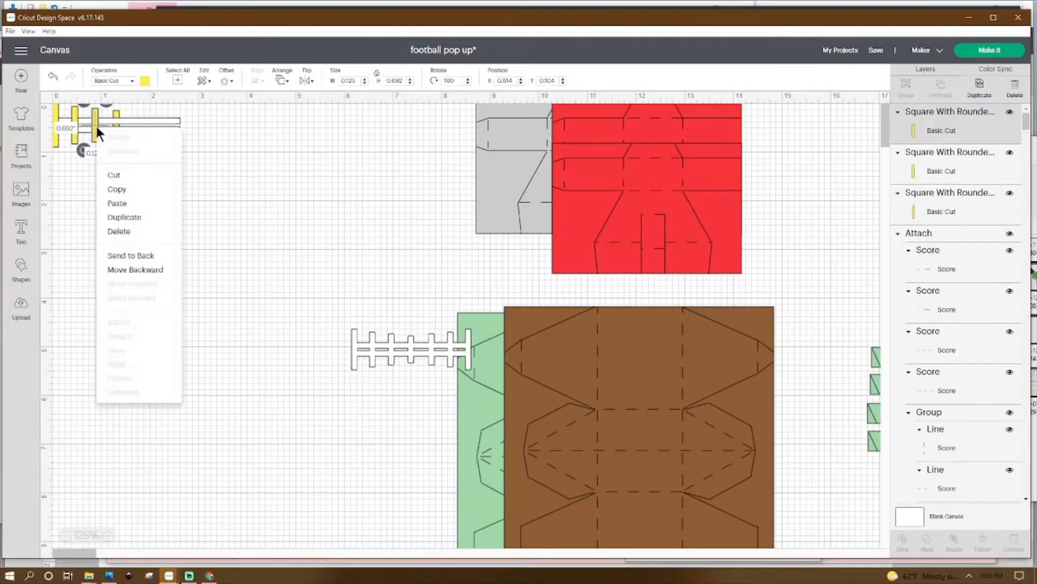
{"action": "left_click", "coordinate": [190, 147]}
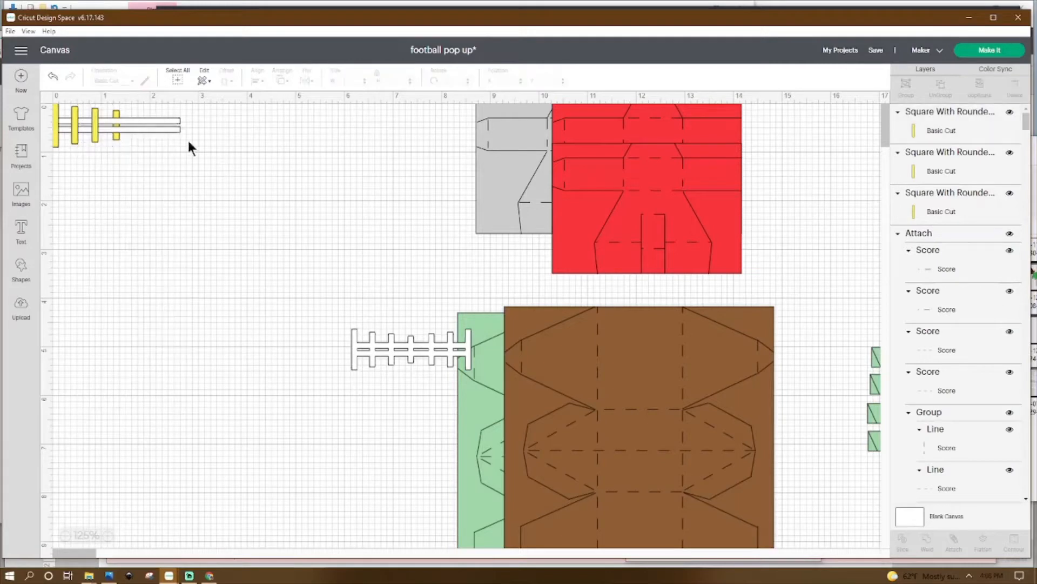
{"action": "left_click", "coordinate": [115, 135]}
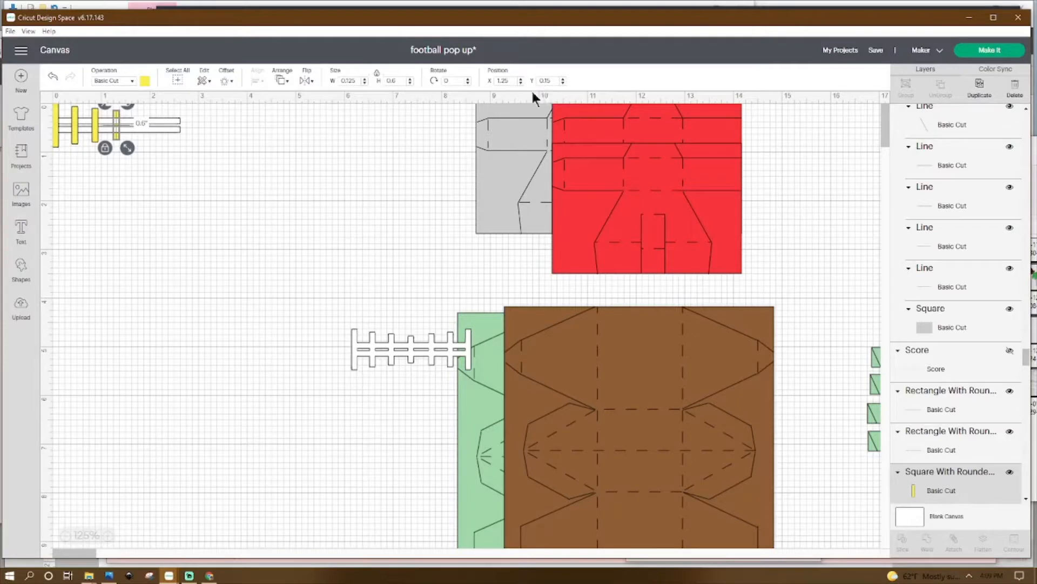
{"action": "left_click", "coordinate": [233, 192]}
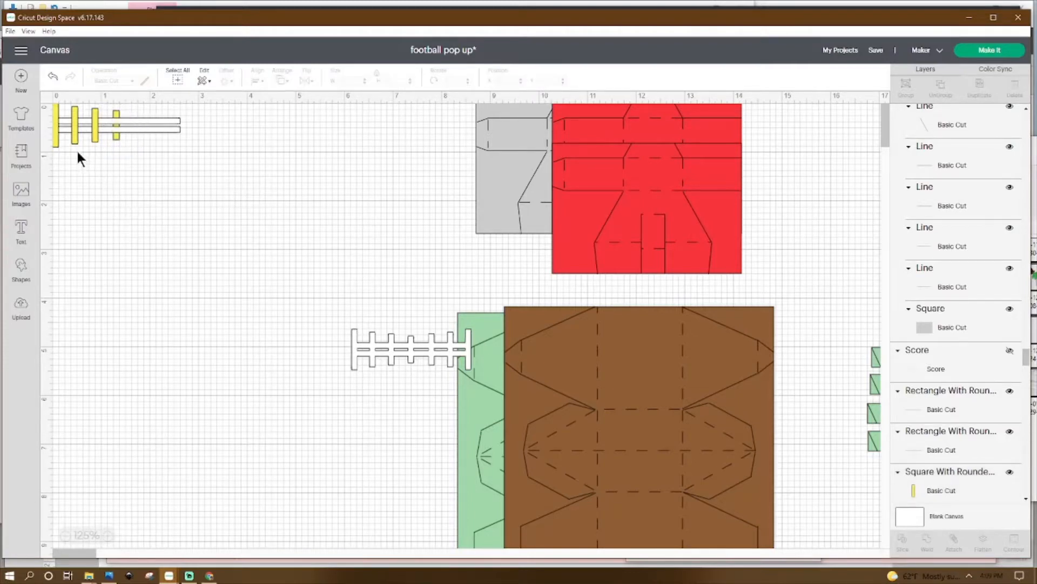
Group the first three yellow slats on the left end and duplicate the group.
{"action": "left_click", "coordinate": [57, 142]}
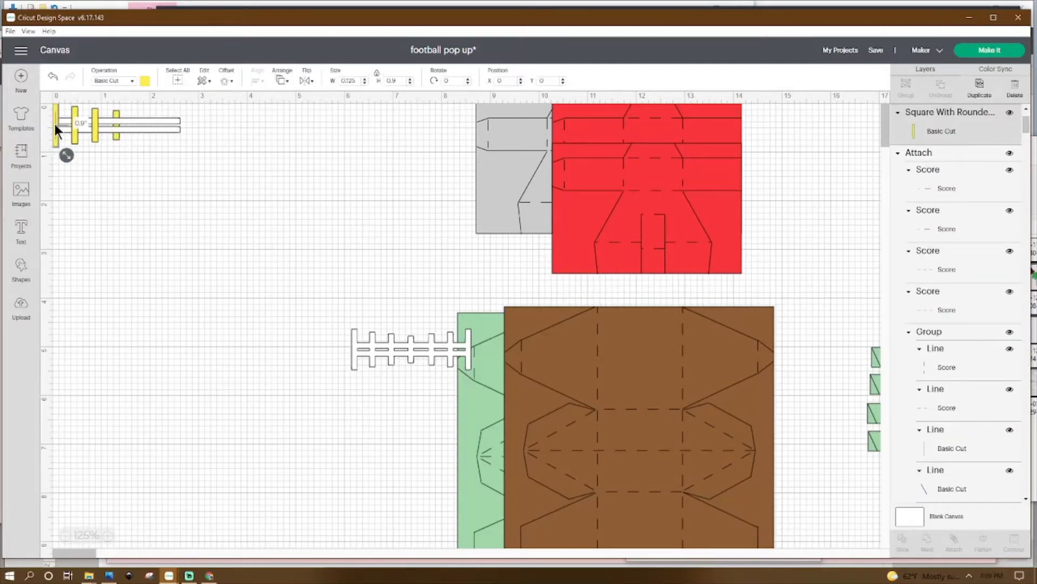
{"action": "left_click", "coordinate": [74, 135], "text": "shift"}
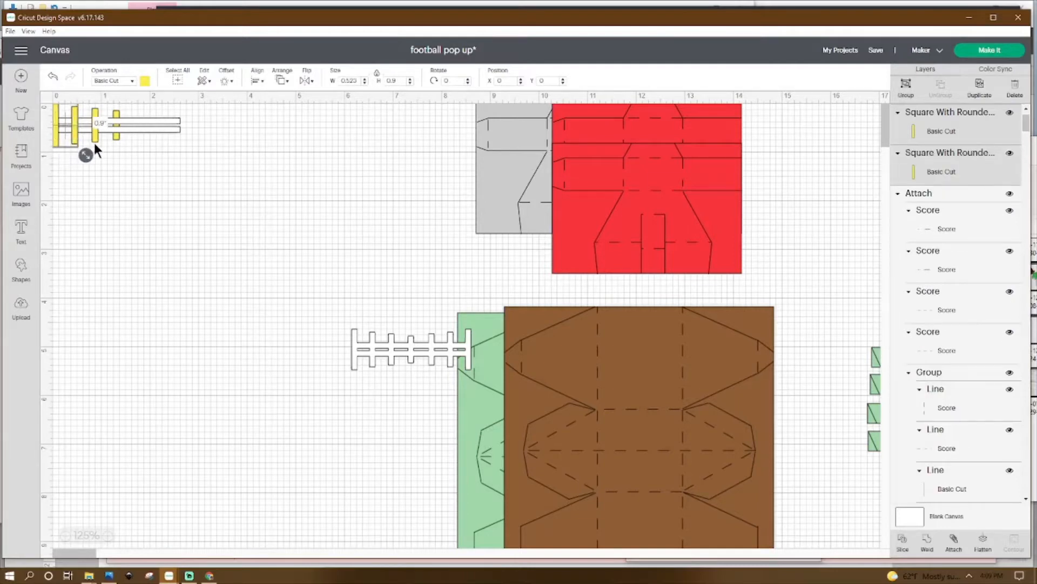
{"action": "left_click", "coordinate": [93, 137], "text": "shift"}
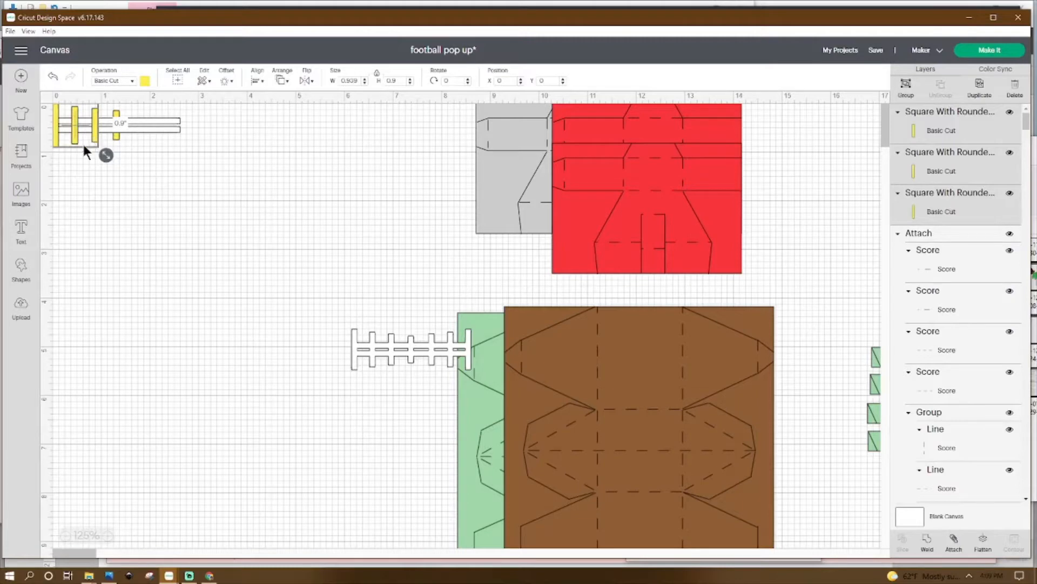
{"action": "left_click", "coordinate": [907, 86]}
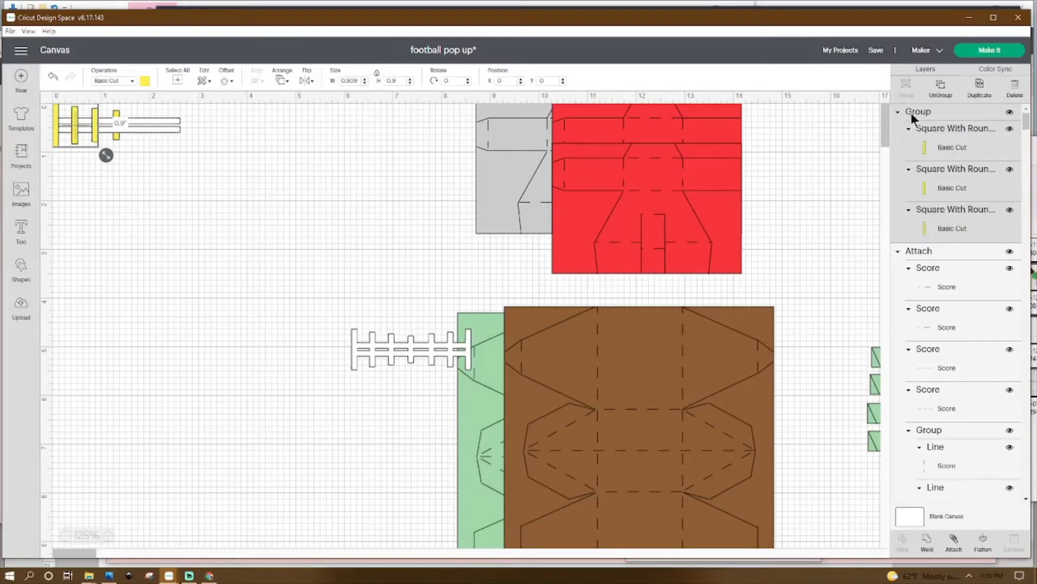
{"action": "right_click", "coordinate": [60, 128]}
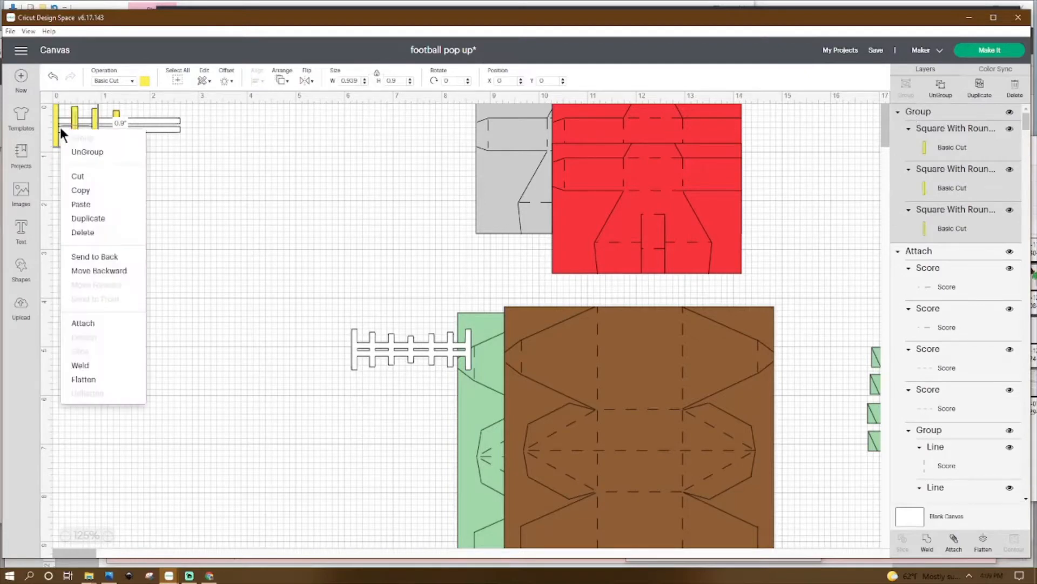
{"action": "left_click", "coordinate": [103, 218]}
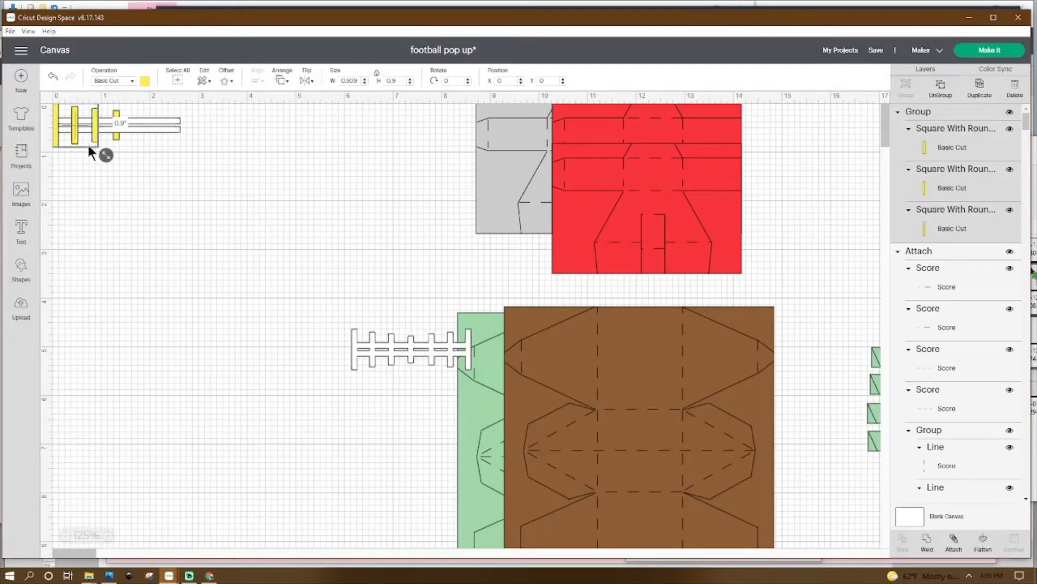
Flip the duplicated slat group horizontally and position it at X 1.706, Y 0 on the opposite end of the horizontal rectangles.
{"action": "left_click_drag", "start_coordinate": [89, 143], "coordinate": [262, 156]}
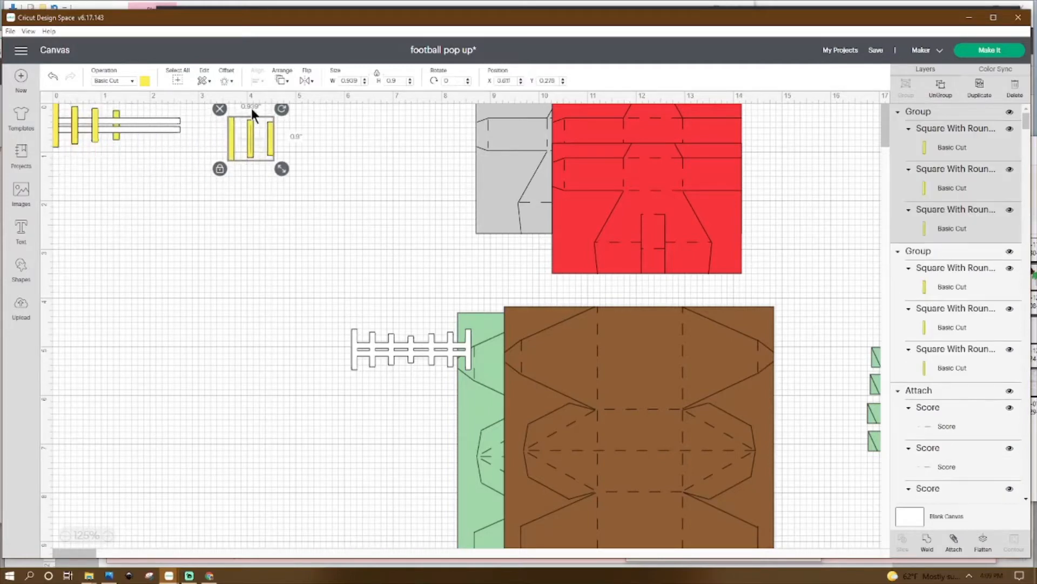
{"action": "left_click", "coordinate": [305, 80]}
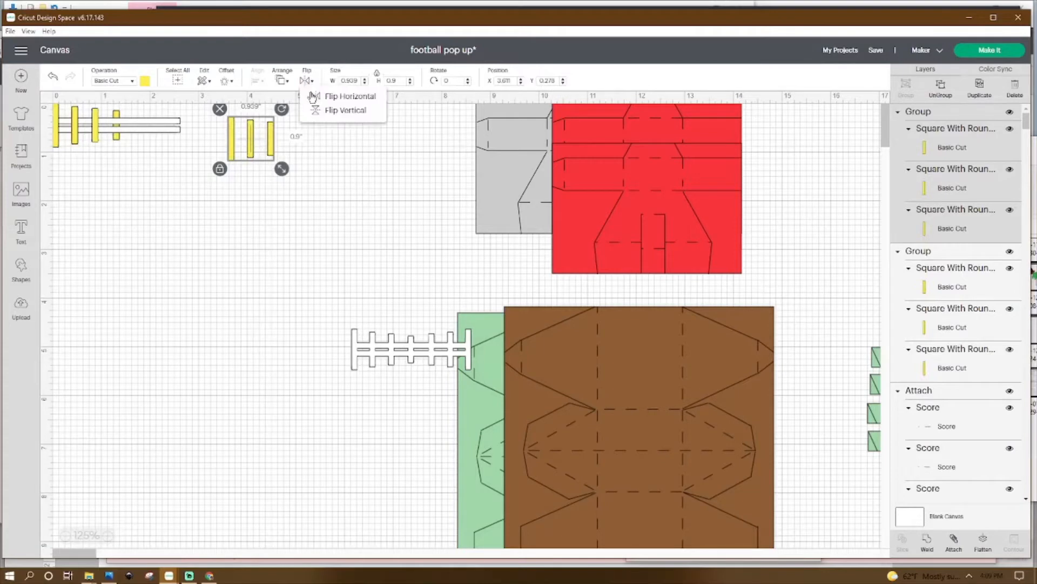
{"action": "left_click", "coordinate": [313, 97]}
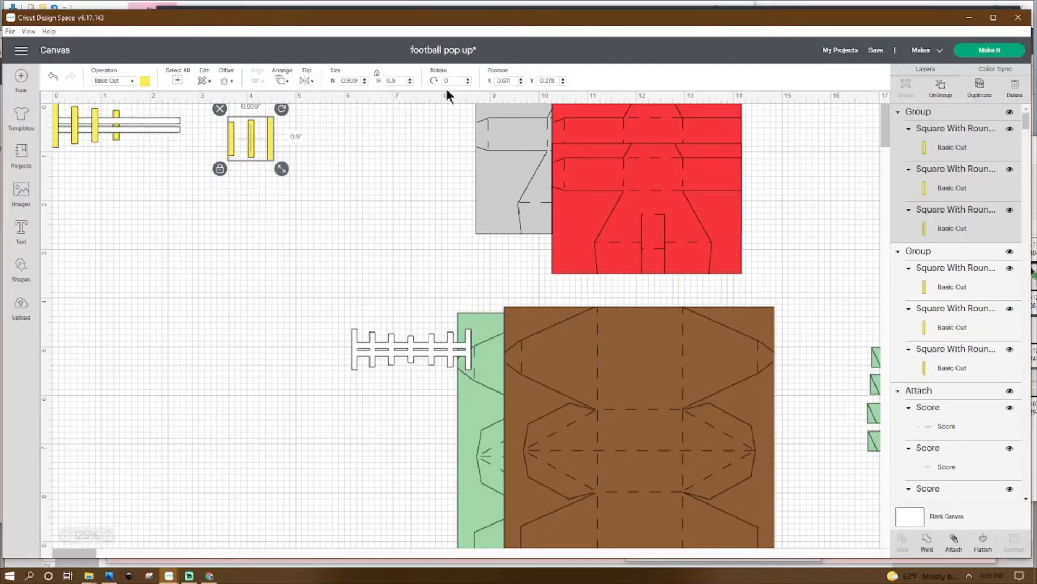
{"action": "left_click", "coordinate": [493, 81]}
{"action": "type", "text": "1.706"}
{"action": "key", "text": "Tab"}
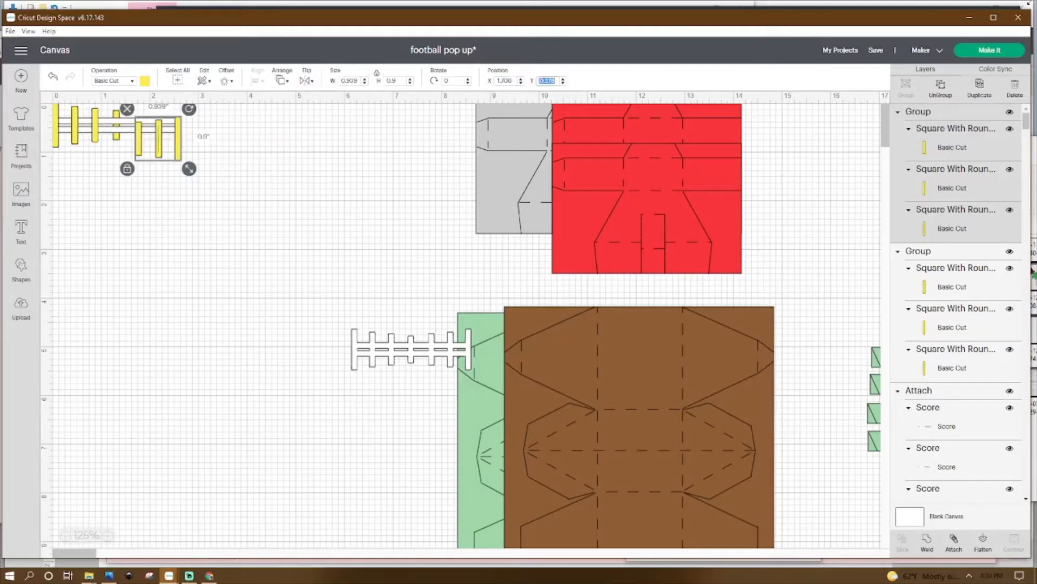
{"action": "type", "text": "0."}
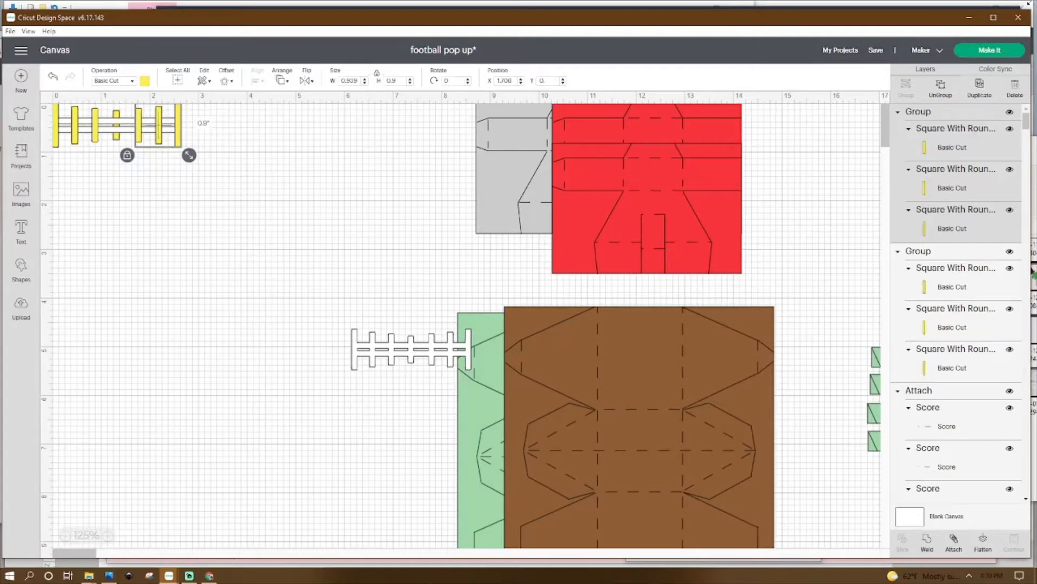
{"action": "left_click", "coordinate": [184, 271]}
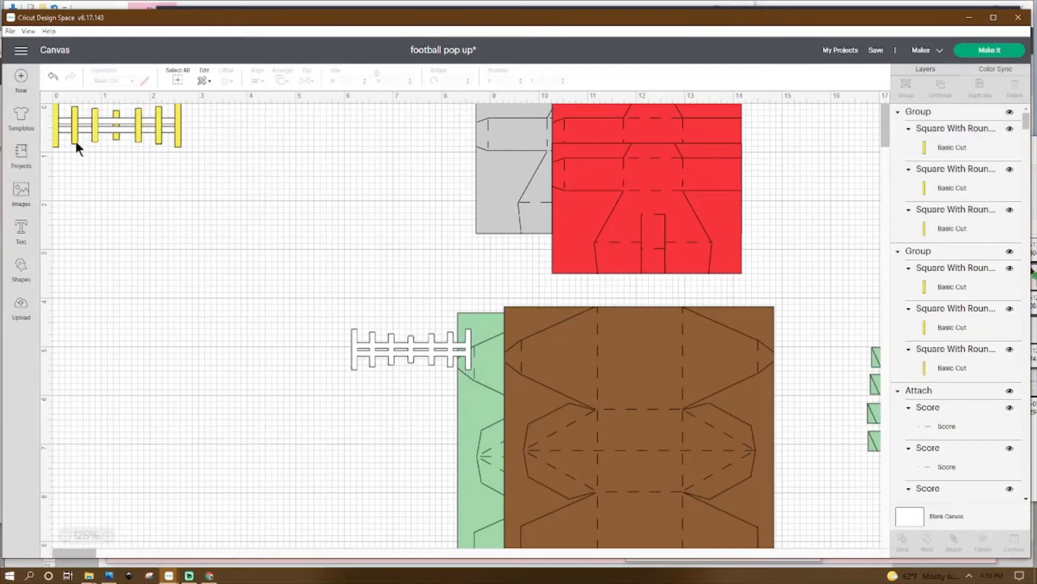
Weld all the slats and the two horizontal rectangles into one yellow piece and place it on the brown card base.
{"action": "left_click_drag", "start_coordinate": [214, 105], "coordinate": [204, 136]}
{"action": "left_click_drag", "start_coordinate": [201, 107], "coordinate": [54, 157]}
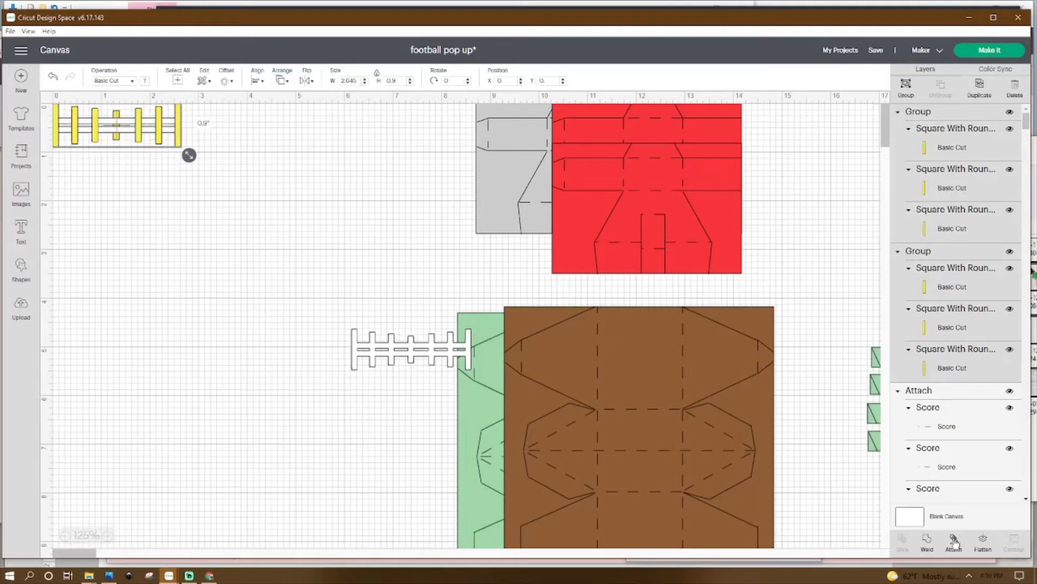
{"action": "left_click", "coordinate": [196, 388]}
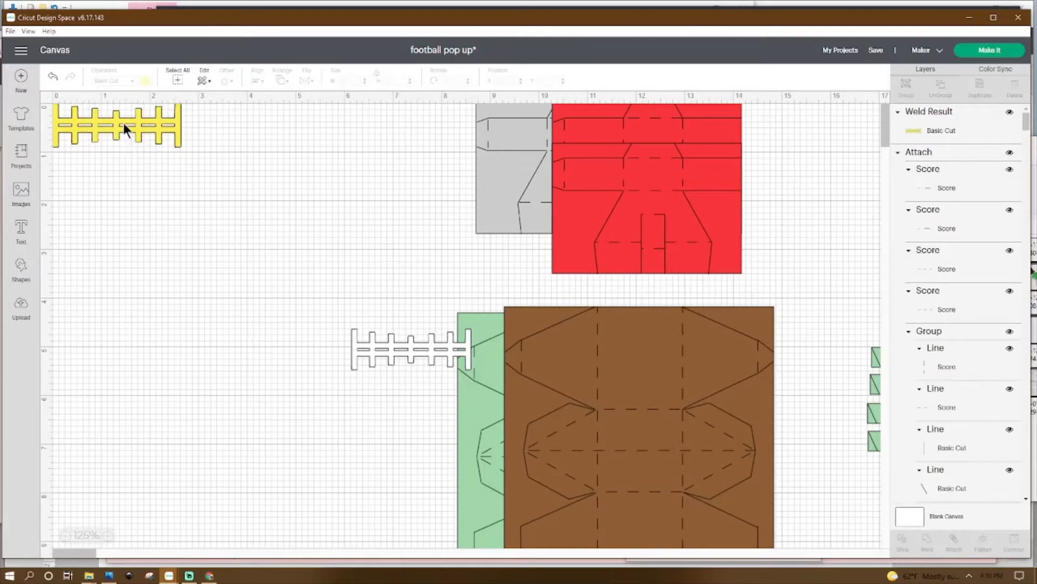
{"action": "left_click_drag", "start_coordinate": [122, 119], "coordinate": [92, 85]}
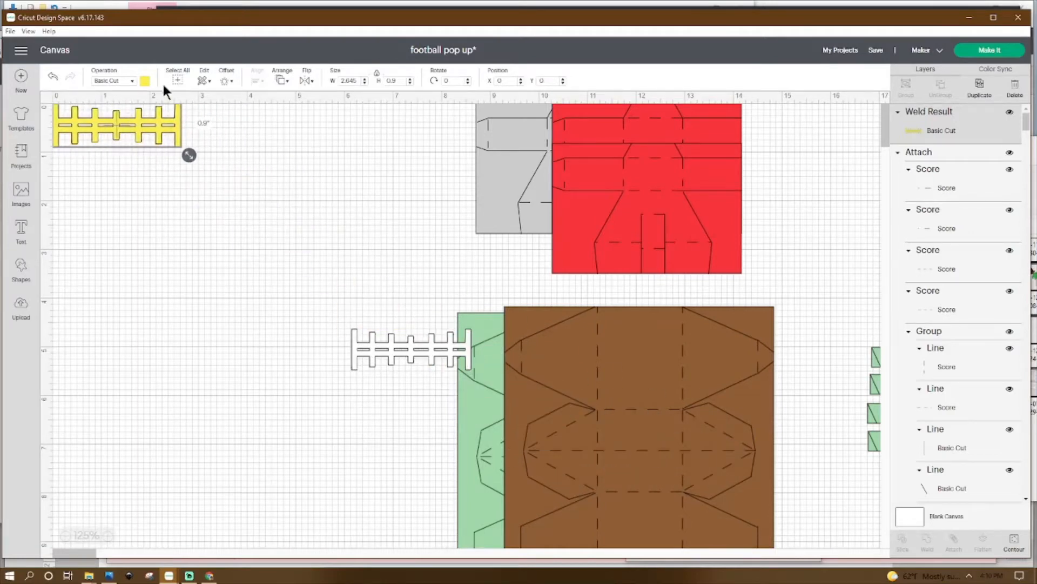
Undo the placement and the weld of the yellow slatted piece.
{"action": "left_click", "coordinate": [55, 78]}
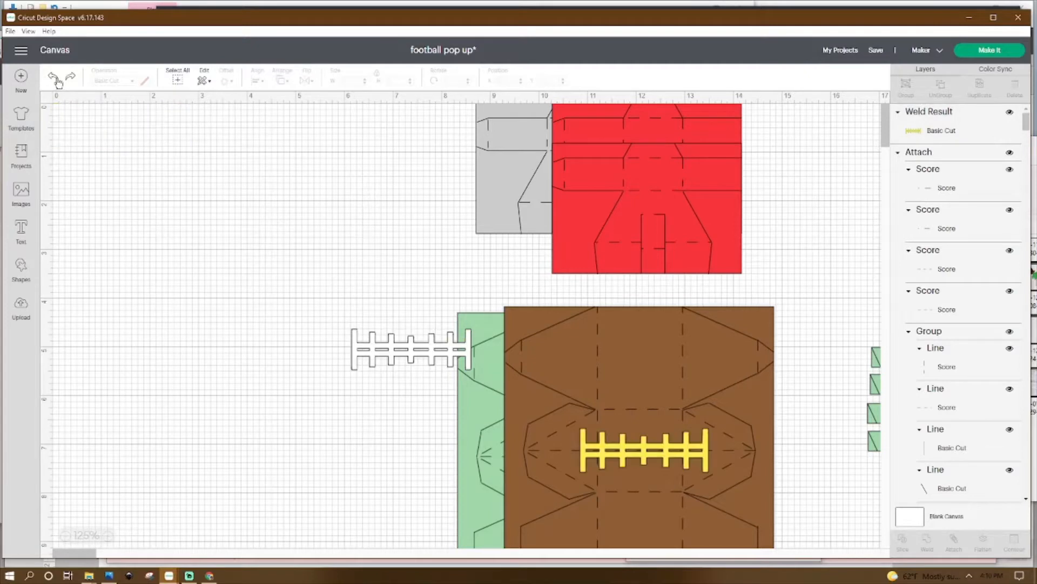
{"action": "left_click", "coordinate": [55, 78]}
{"action": "left_click", "coordinate": [55, 78]}
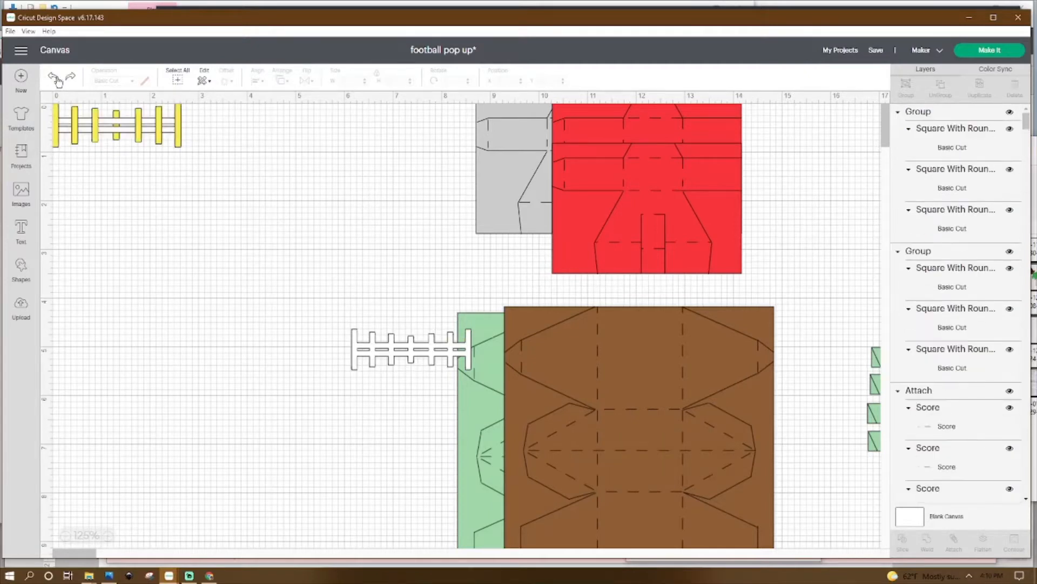
Group the yellow slatted parts and move them and the white welded piece out beside the brown card base.
{"action": "left_click_drag", "start_coordinate": [218, 104], "coordinate": [47, 166]}
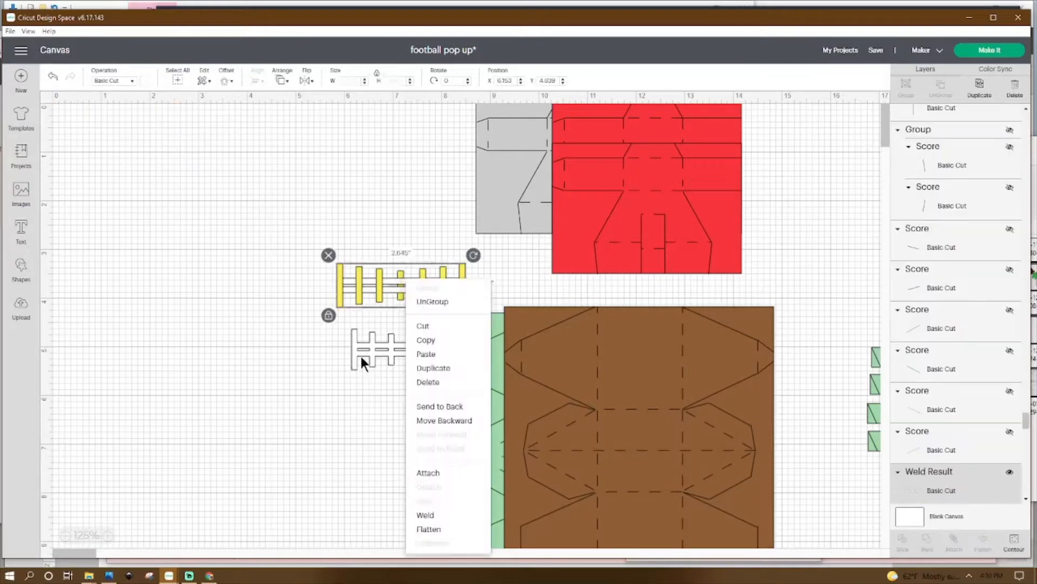
{"action": "left_click", "coordinate": [375, 349]}
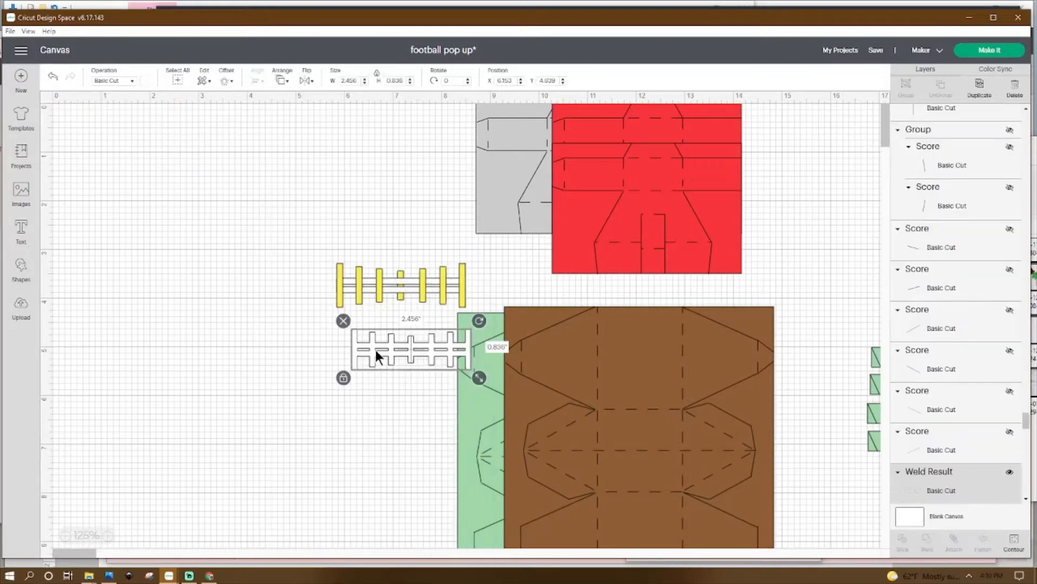
{"action": "left_click_drag", "start_coordinate": [375, 349], "coordinate": [334, 352]}
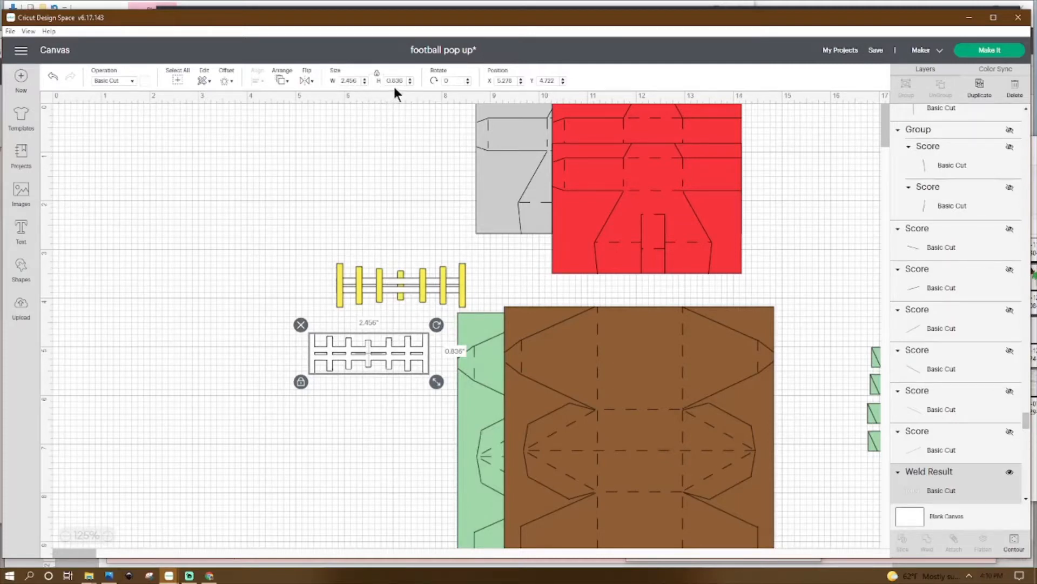
{"action": "scroll", "coordinate": [513, 346], "scroll_direction": "down", "scroll_amount": 3}
{"action": "left_click_drag", "start_coordinate": [403, 377], "coordinate": [635, 415]}
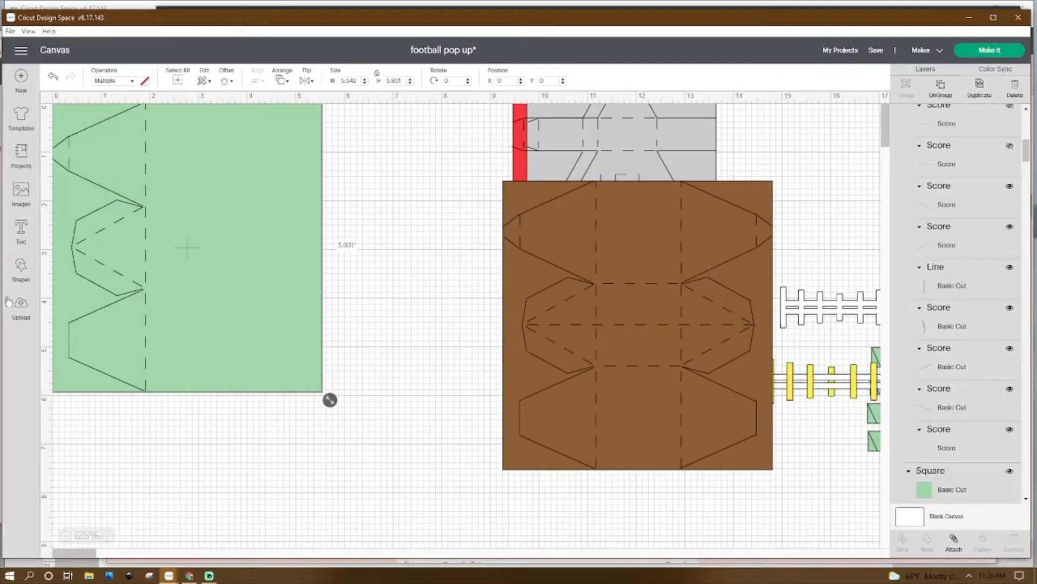
Look through the free basic shapes to find the line shape used for the card's cut and score lines.
{"action": "left_click", "coordinate": [21, 268]}
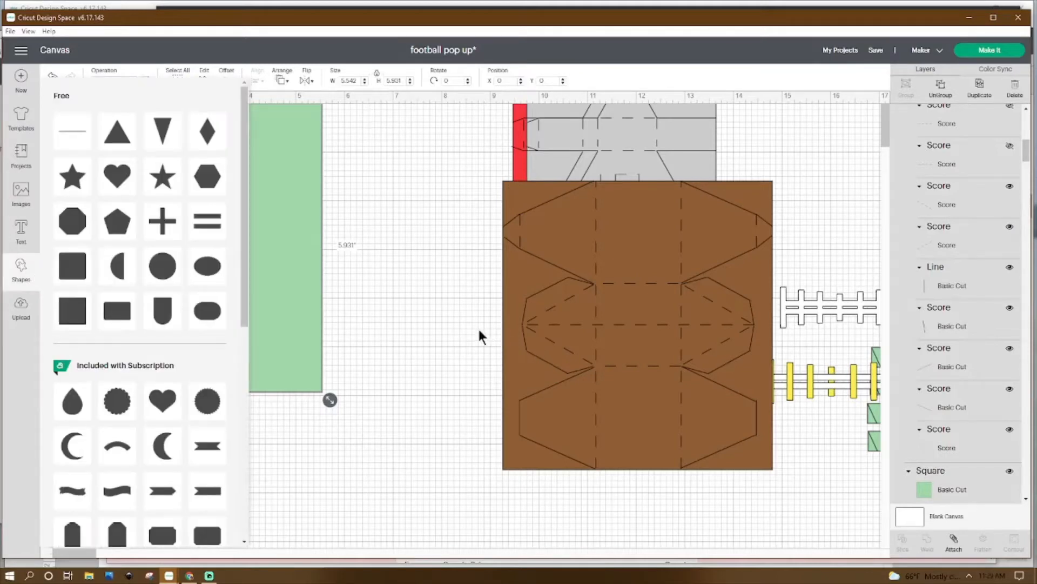
{"action": "left_click", "coordinate": [479, 330]}
{"action": "left_click", "coordinate": [278, 186]}
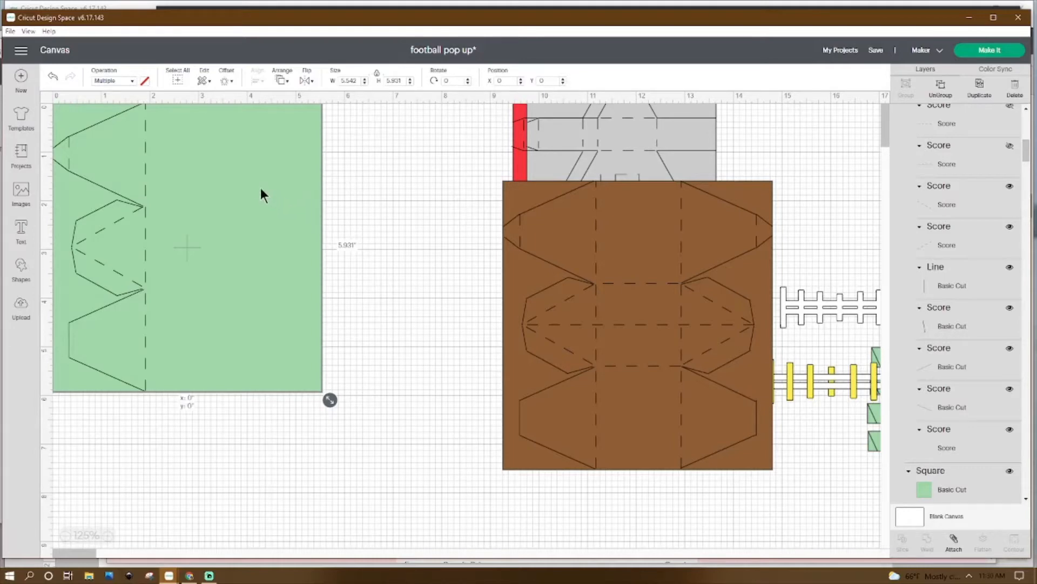
{"action": "left_click", "coordinate": [22, 267]}
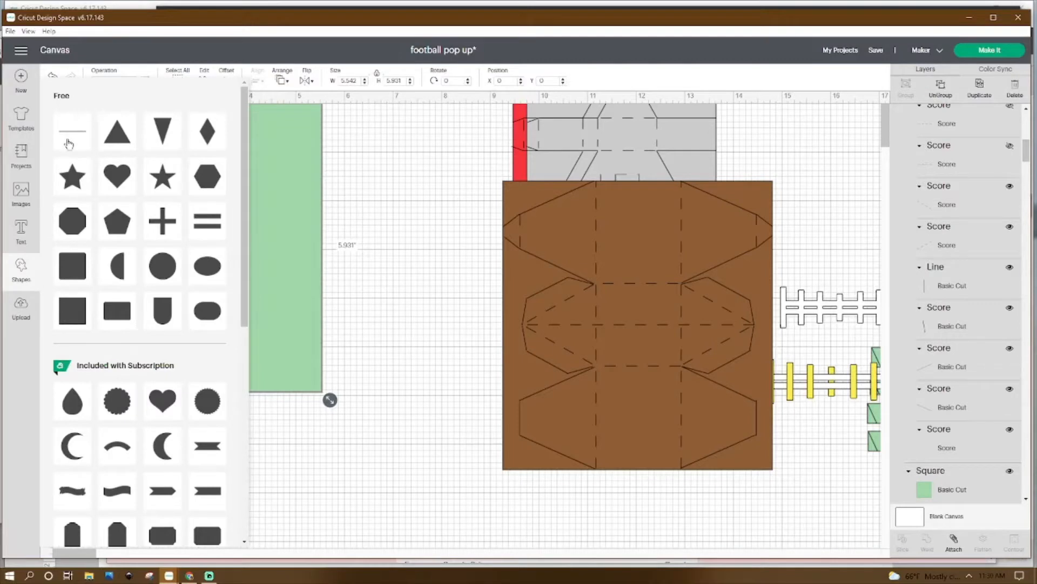
{"action": "left_click", "coordinate": [370, 203]}
Ungroup the pattern lines on the green square and check the long vertical score line's size, rotation, position and editing options.
{"action": "left_click", "coordinate": [146, 138]}
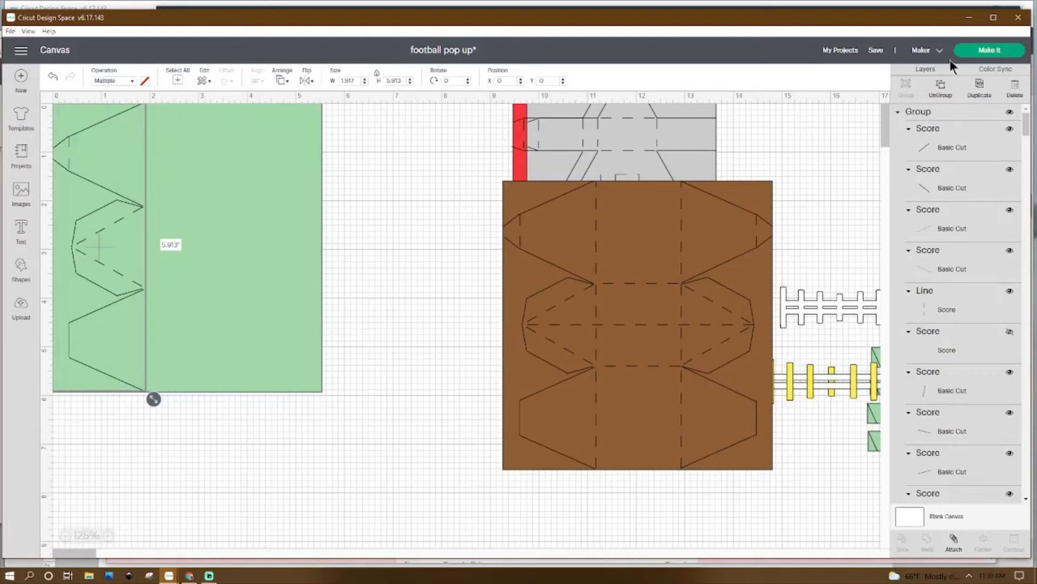
{"action": "left_click", "coordinate": [941, 87]}
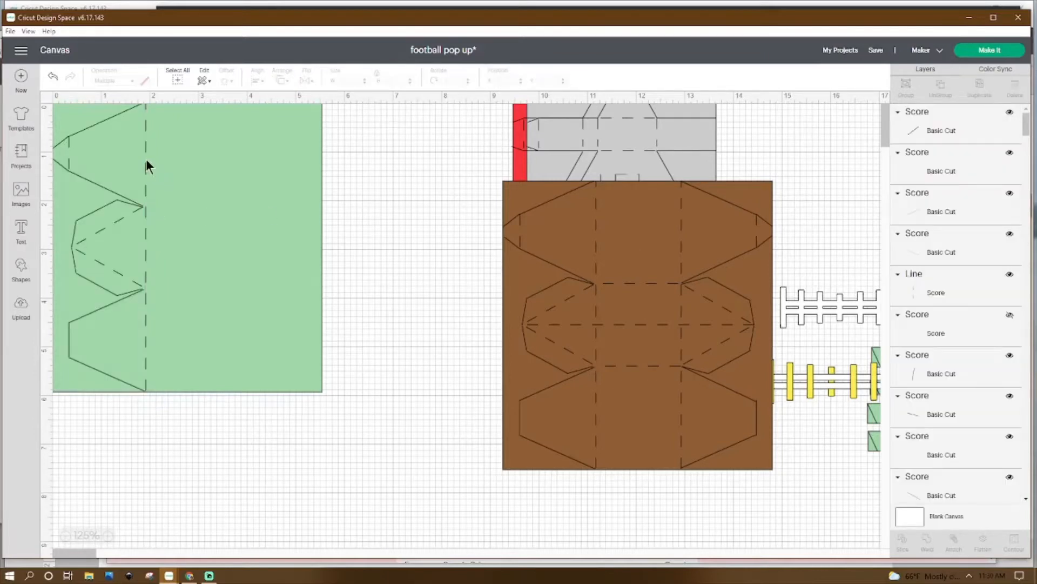
{"action": "left_click", "coordinate": [145, 160]}
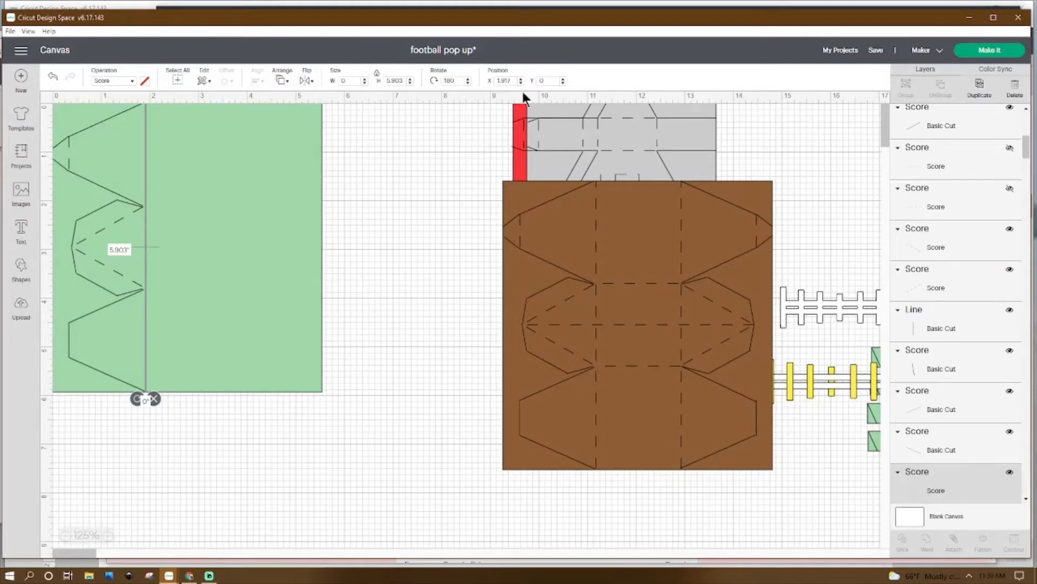
{"action": "right_click", "coordinate": [145, 140]}
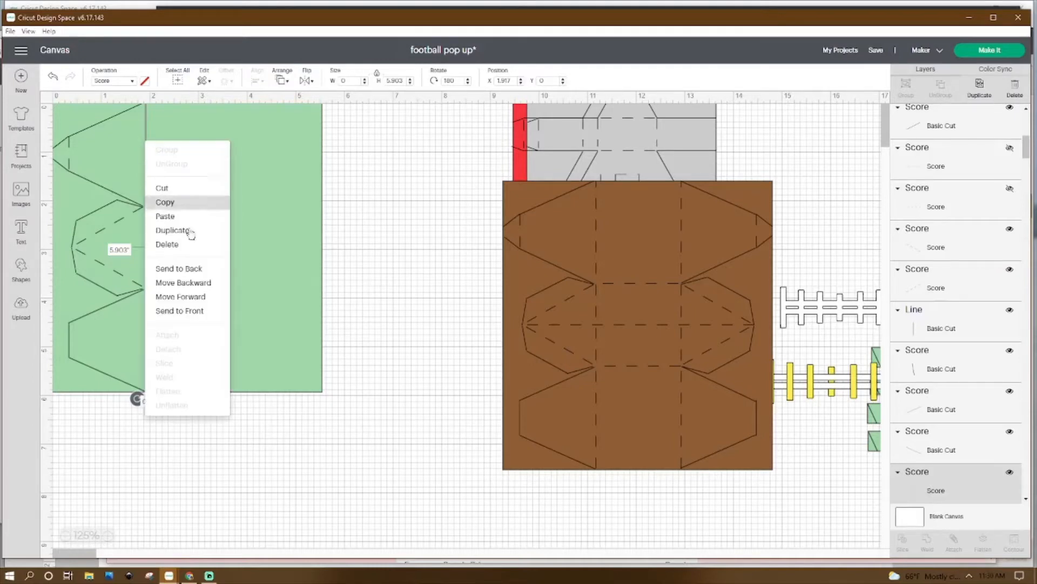
{"action": "left_click", "coordinate": [410, 168]}
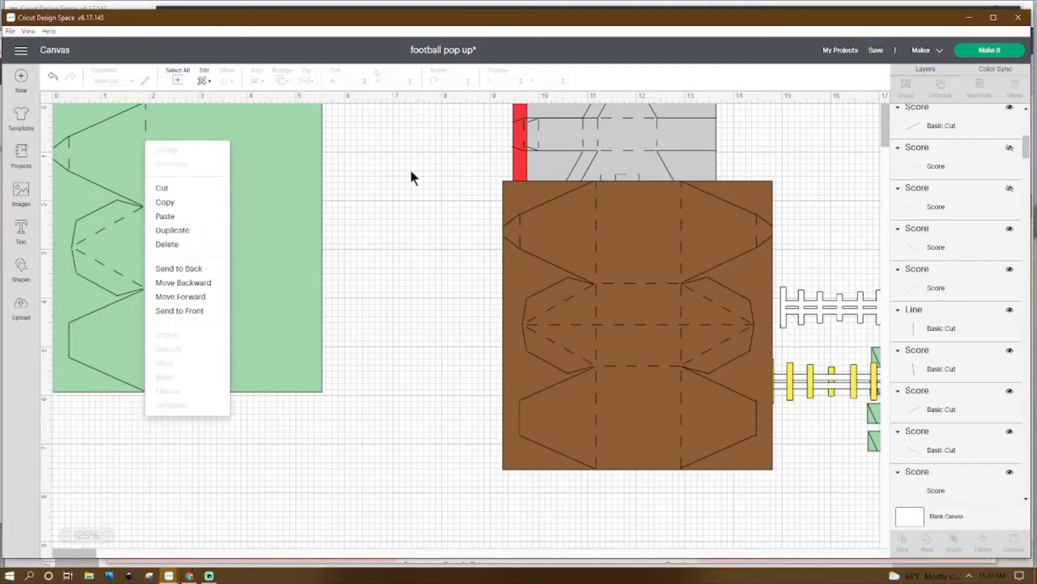
Examine the middle flap's two diagonal score lines and the upper tab's short vertical score line, including their size, rotation and position.
{"action": "left_click", "coordinate": [110, 227]}
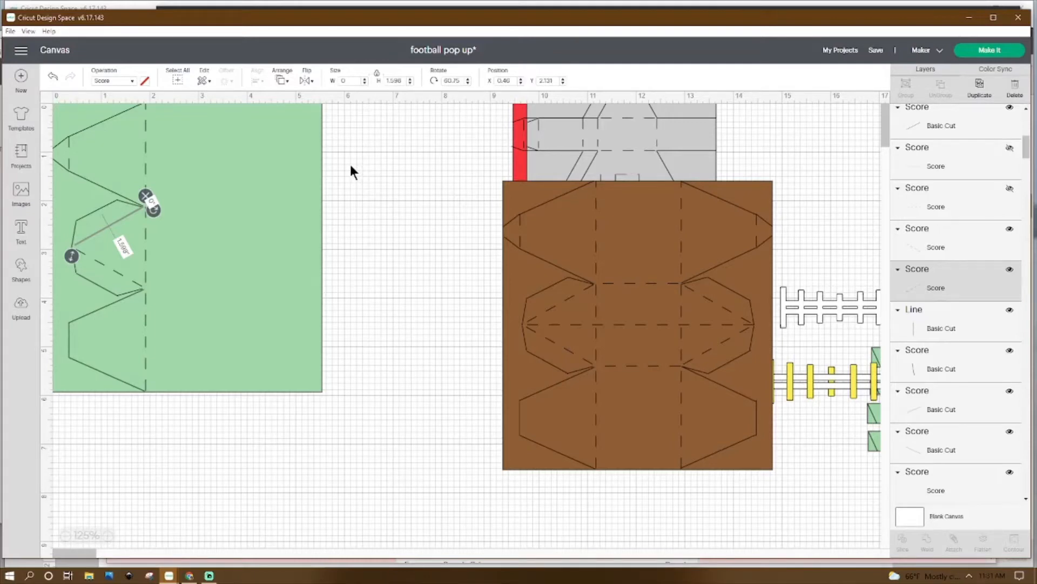
{"action": "right_click", "coordinate": [125, 218]}
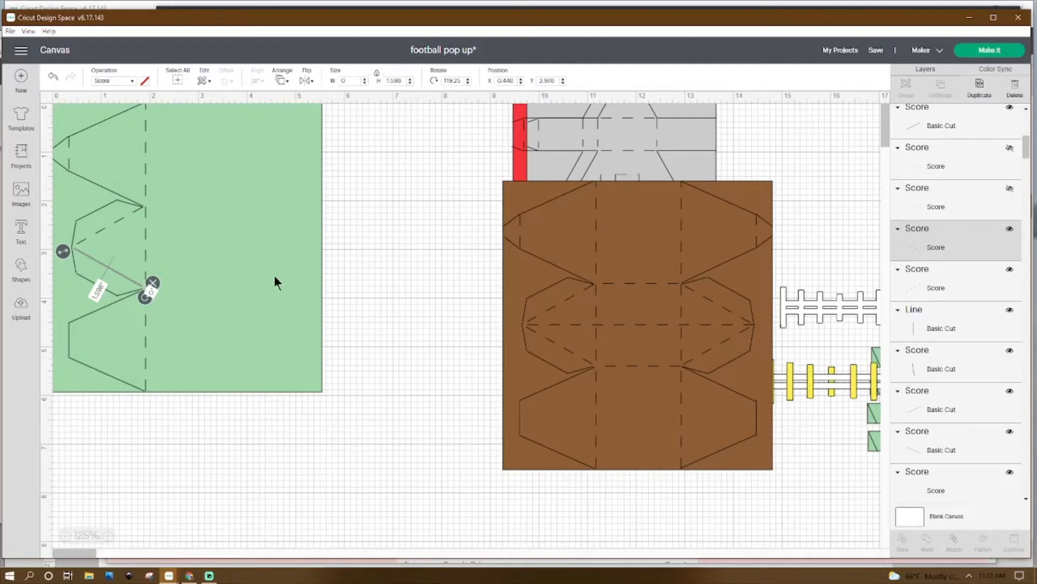
{"action": "right_click", "coordinate": [100, 268]}
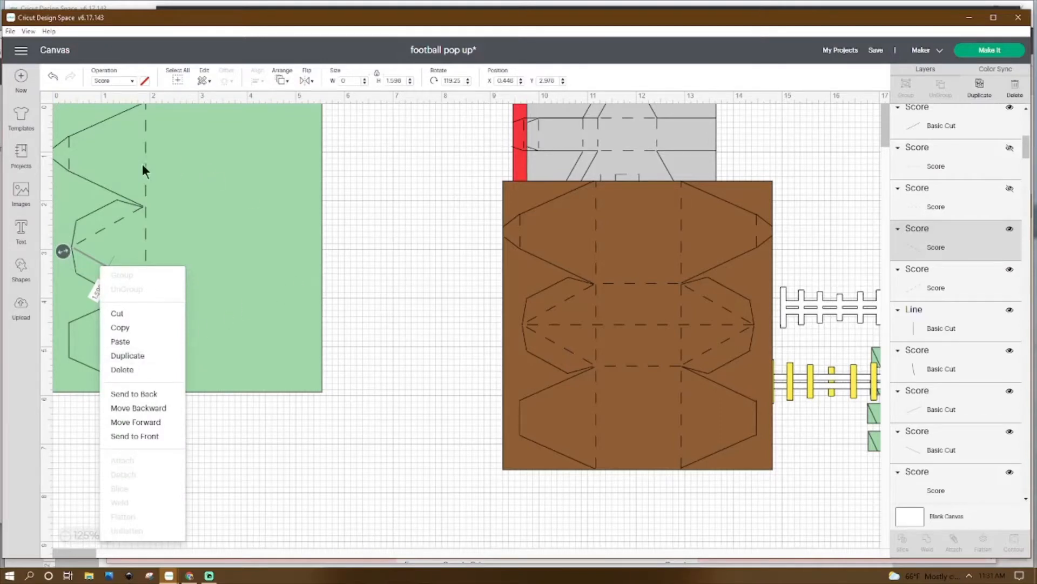
{"action": "left_click", "coordinate": [67, 152]}
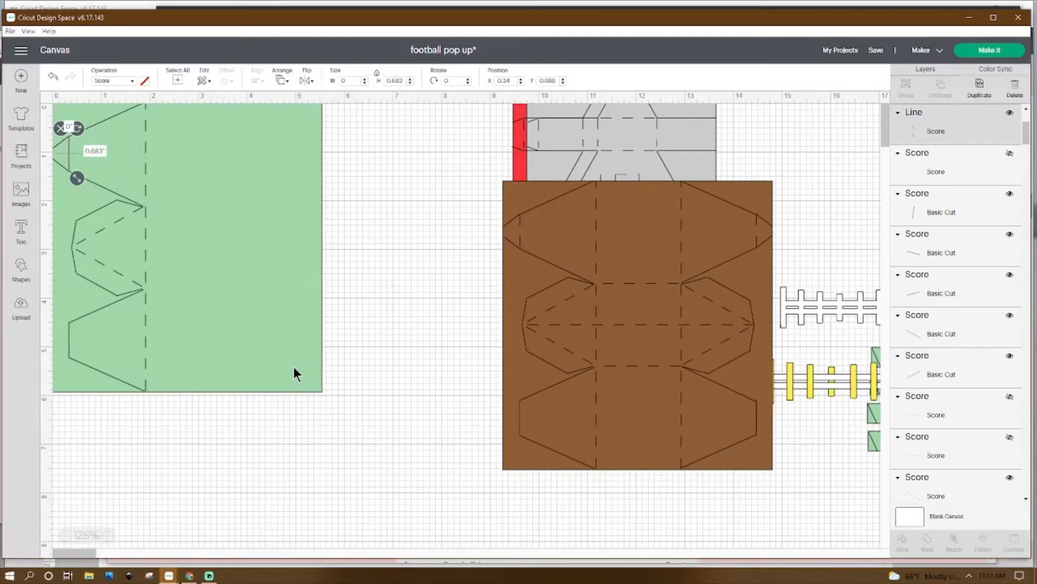
{"action": "right_click", "coordinate": [70, 156]}
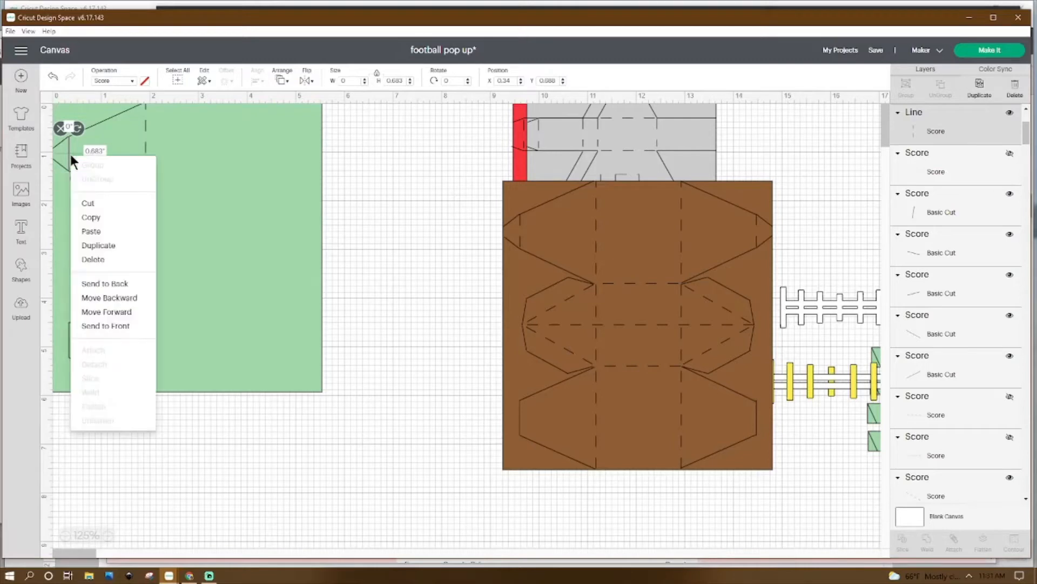
{"action": "left_click", "coordinate": [421, 235]}
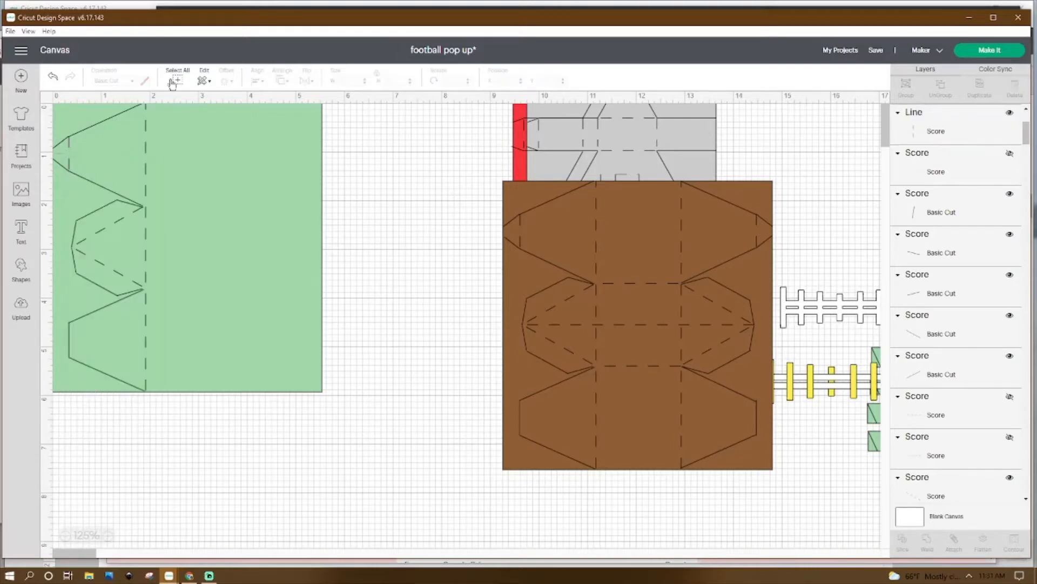
Examine the operation, size, rotation and position of the two long diagonal cut lines that edge the upper flap.
{"action": "left_click", "coordinate": [119, 115]}
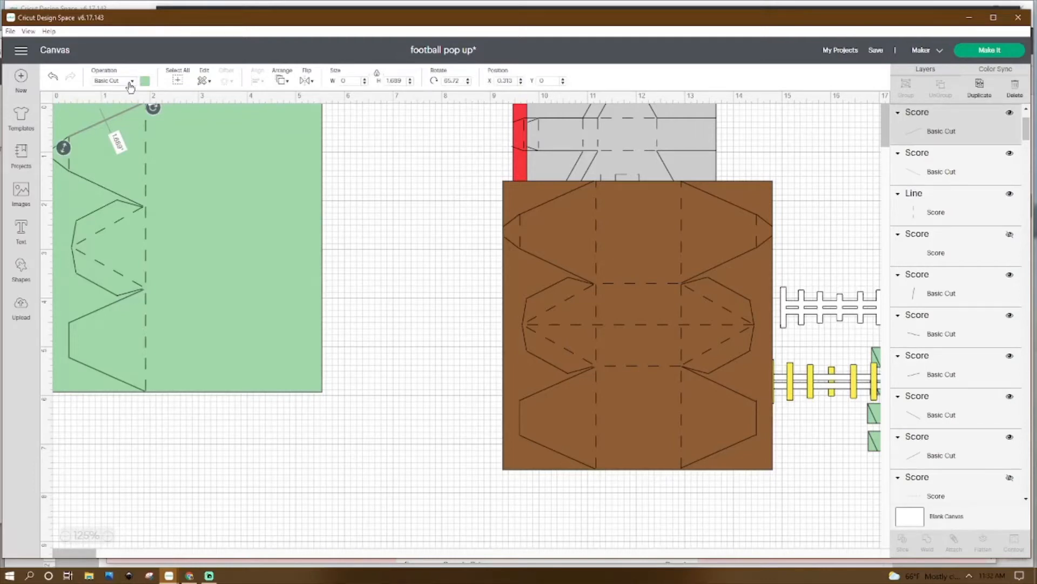
{"action": "left_click", "coordinate": [130, 85]}
{"action": "left_click", "coordinate": [123, 111]}
{"action": "right_click", "coordinate": [92, 127]}
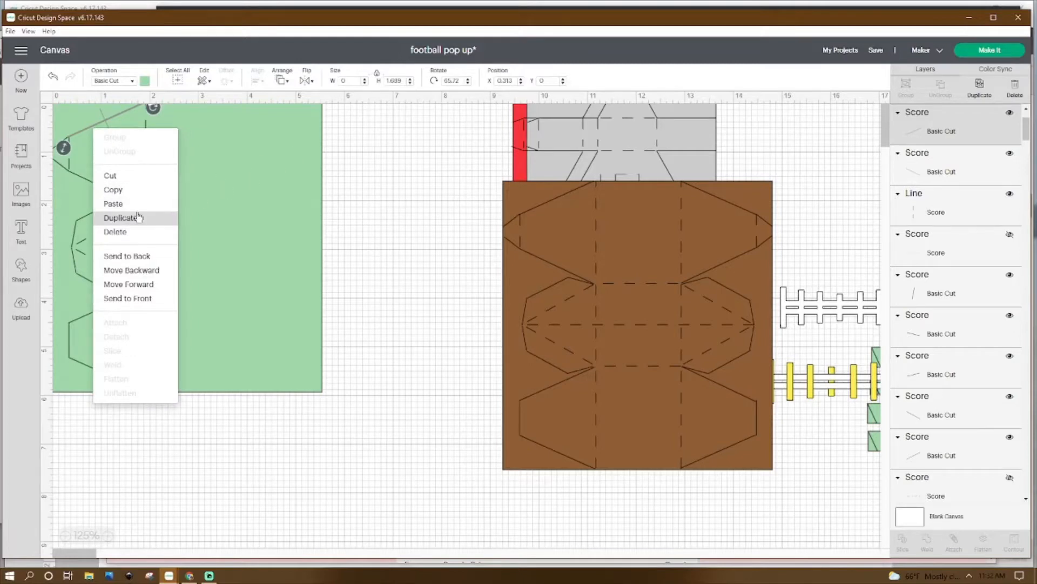
{"action": "left_click", "coordinate": [75, 176]}
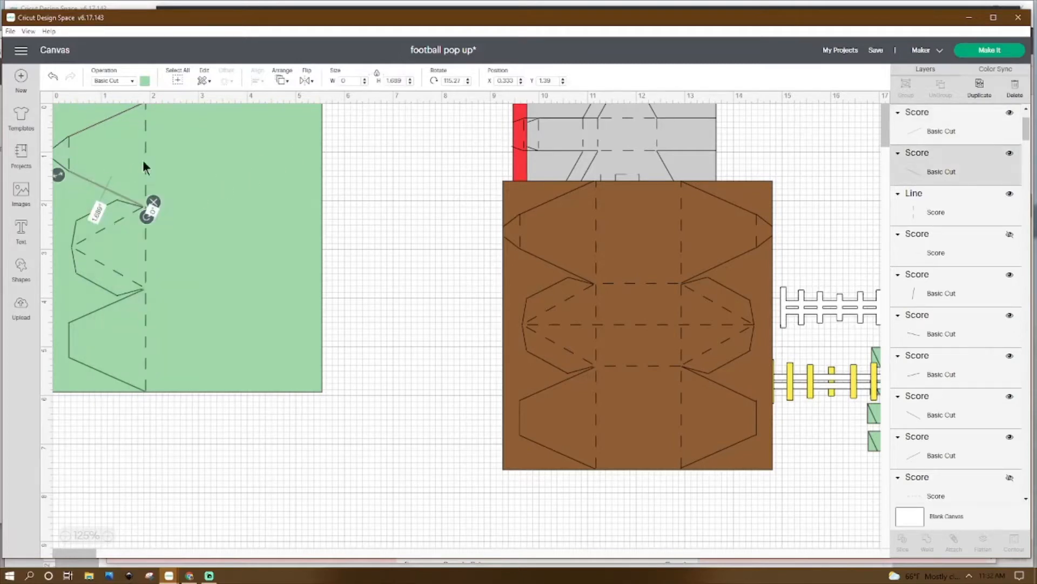
{"action": "left_click", "coordinate": [116, 116]}
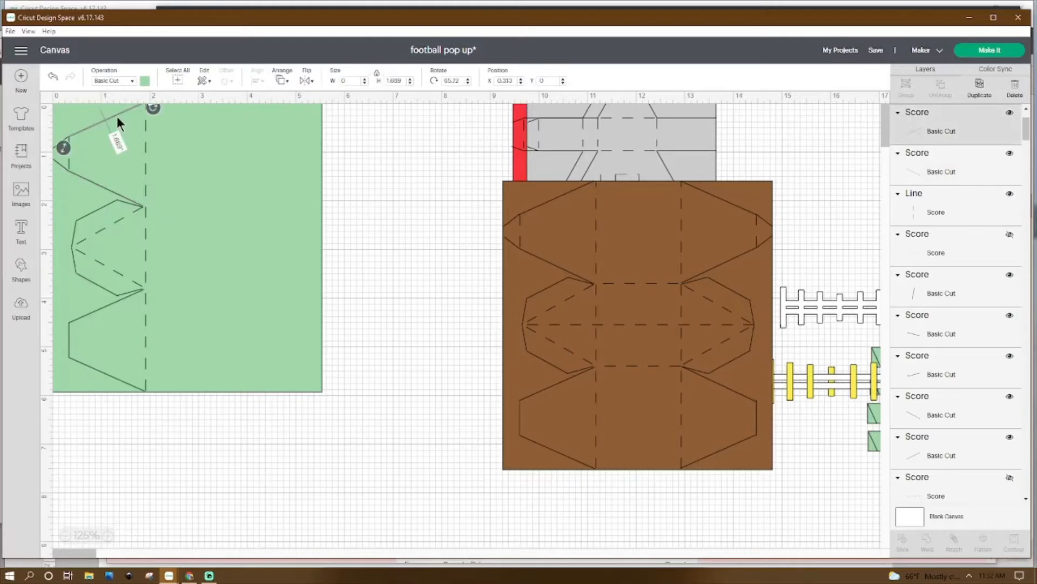
{"action": "left_click", "coordinate": [92, 184]}
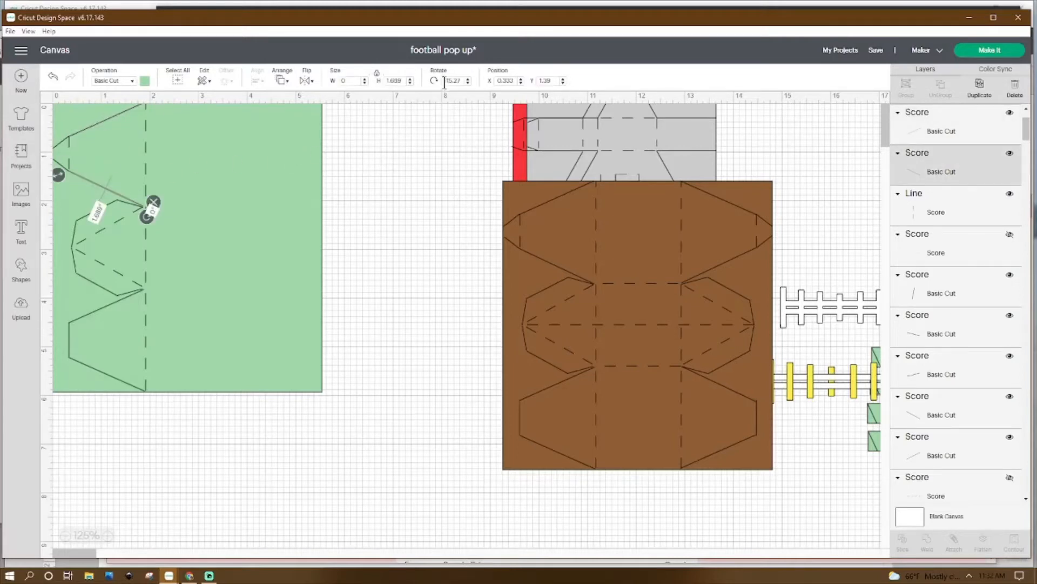
{"action": "right_click", "coordinate": [98, 182]}
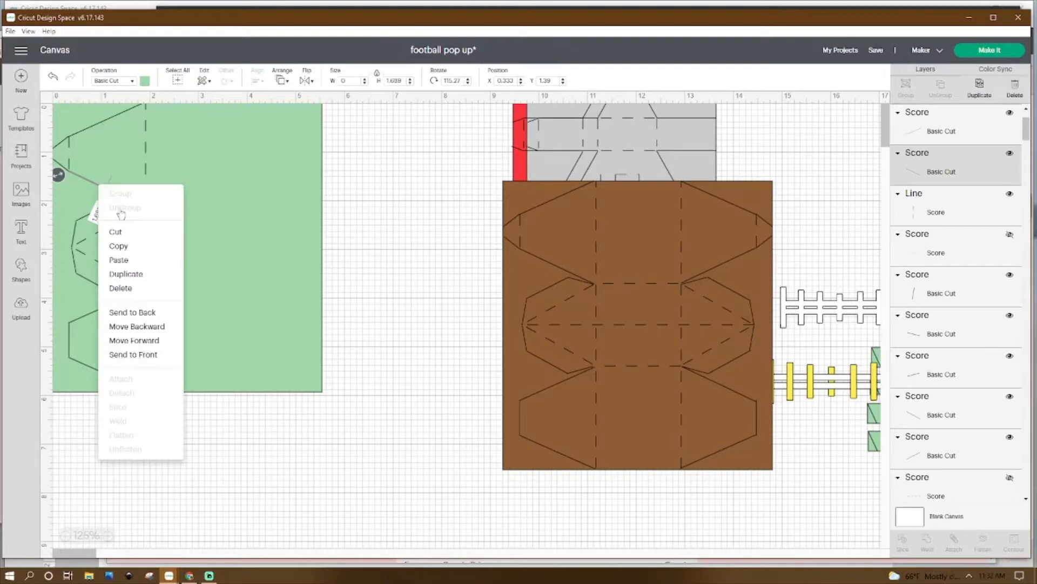
{"action": "left_click", "coordinate": [397, 129]}
Compare the size, rotation and position of the two short angled cut lines at the outer tip of the upper flap.
{"action": "left_click", "coordinate": [57, 144]}
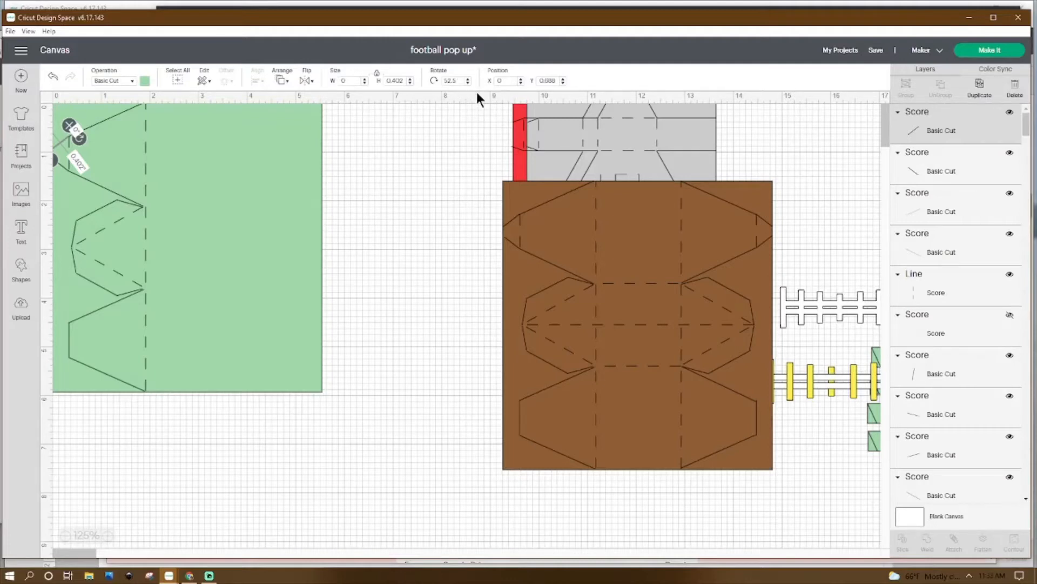
{"action": "right_click", "coordinate": [61, 140]}
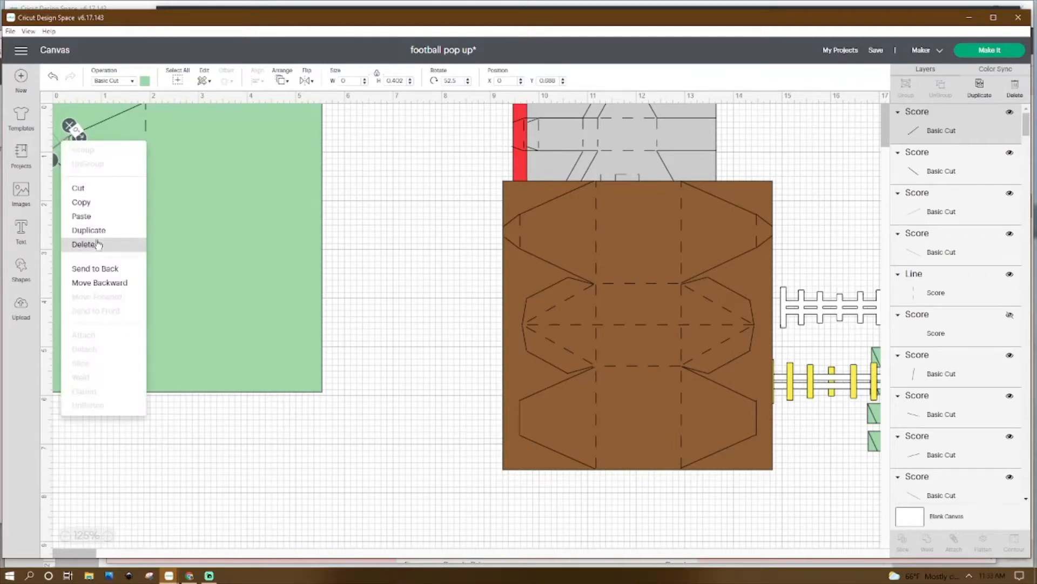
{"action": "left_click", "coordinate": [424, 194]}
{"action": "left_click", "coordinate": [62, 163]}
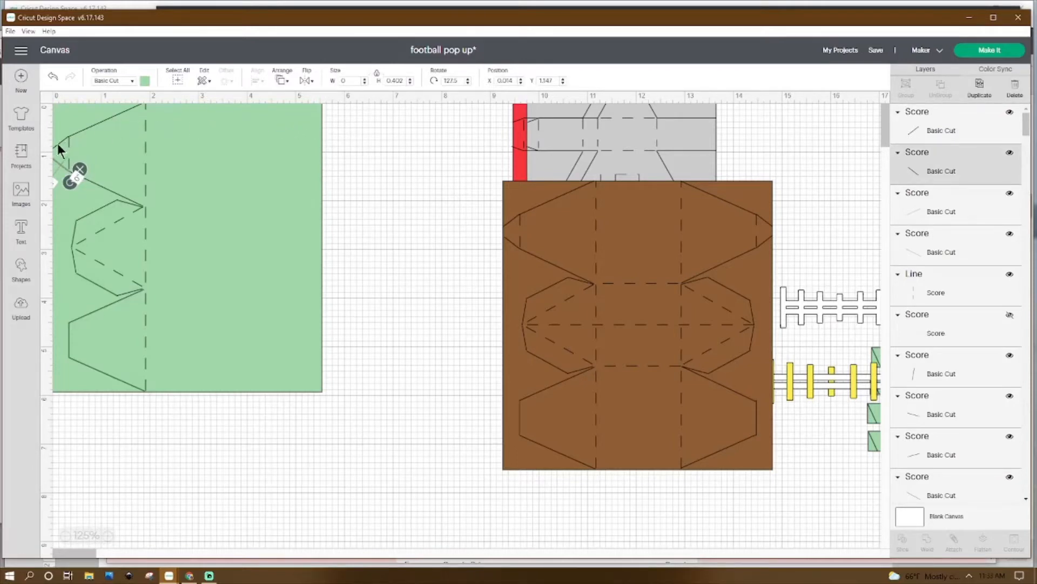
{"action": "left_click", "coordinate": [56, 161]}
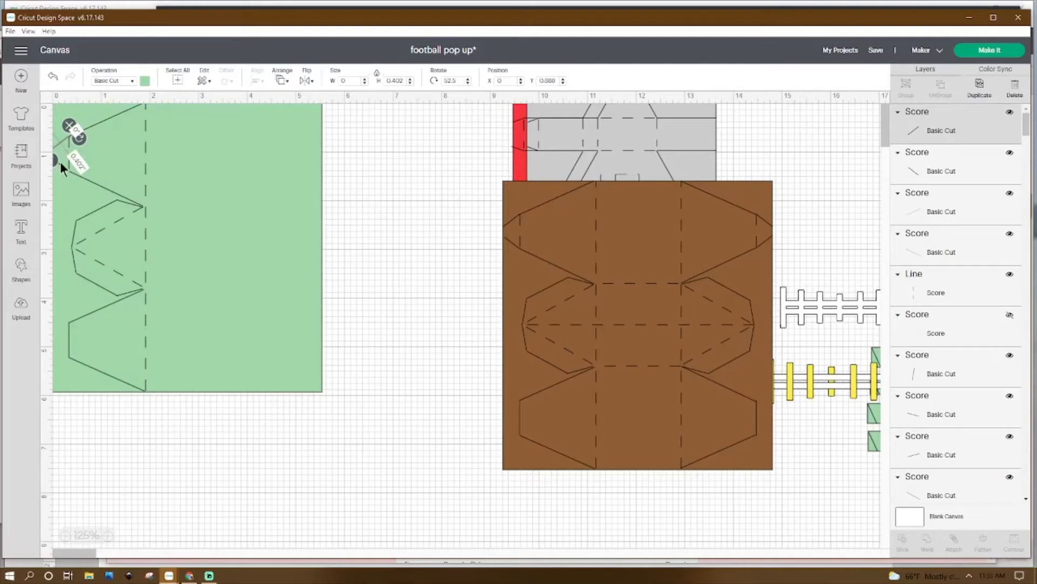
{"action": "left_click", "coordinate": [62, 167]}
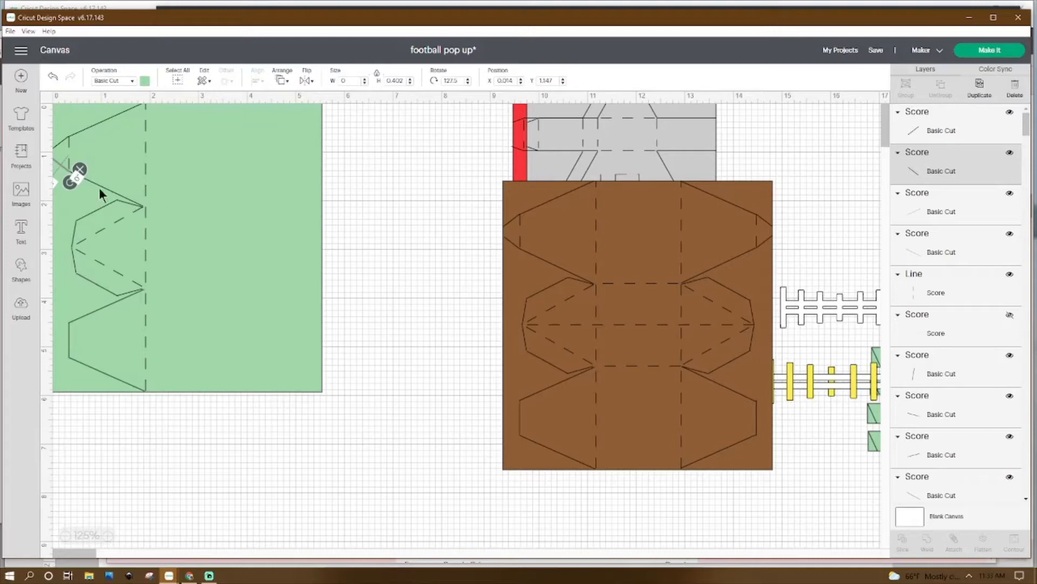
{"action": "right_click", "coordinate": [60, 166]}
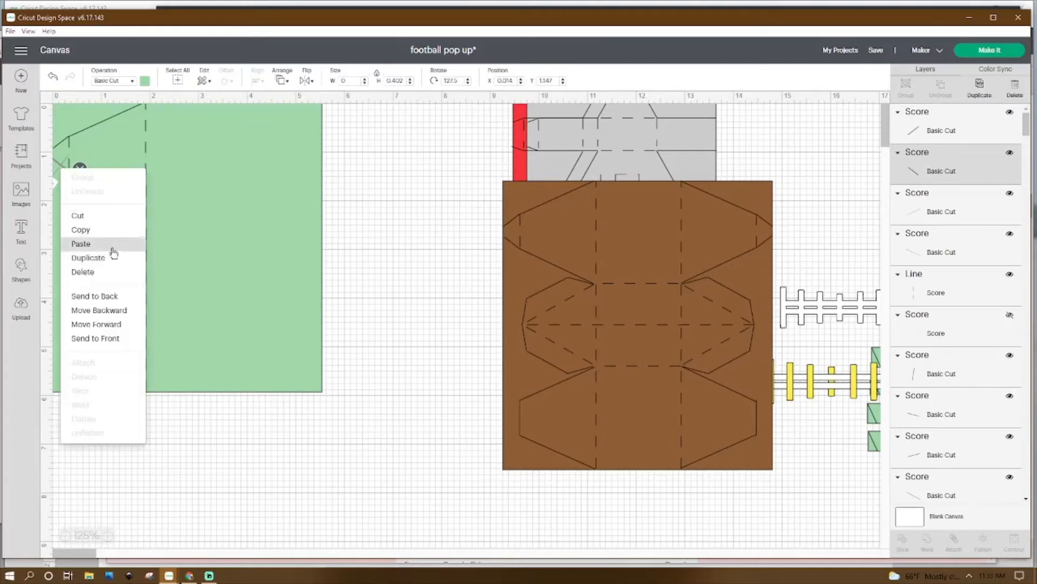
{"action": "left_click", "coordinate": [170, 213]}
Check the size, rotation and position of the short cut line at the middle flap's upper inner edge and the adjoining diagonal.
{"action": "left_click", "coordinate": [130, 204]}
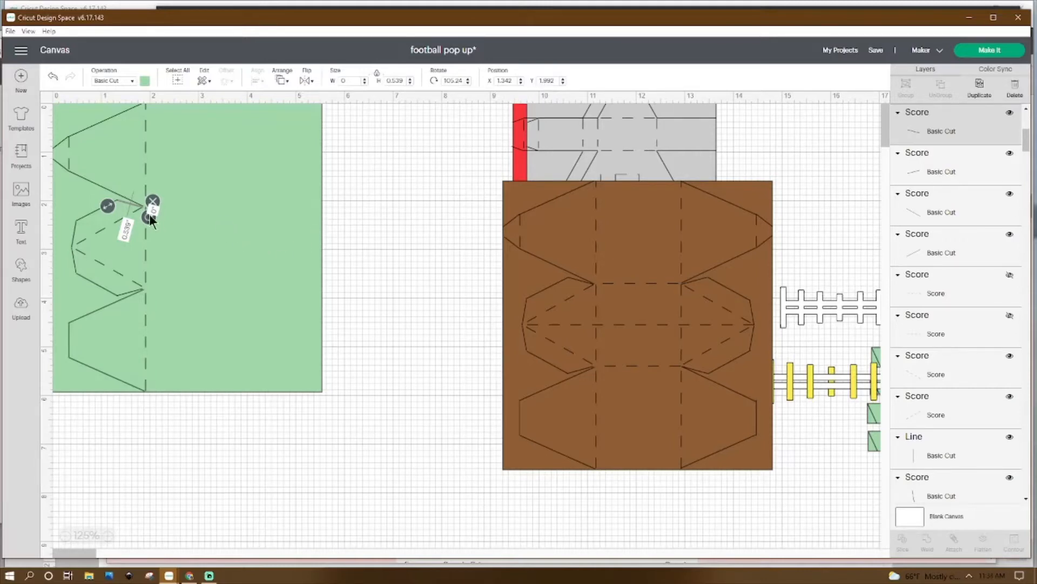
{"action": "right_click", "coordinate": [134, 209]}
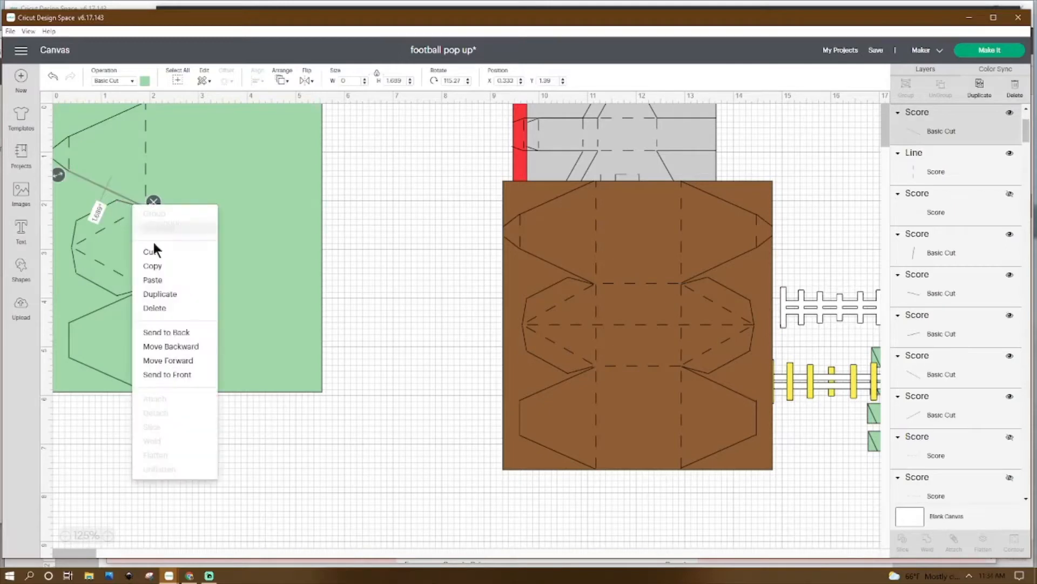
{"action": "left_click", "coordinate": [165, 307]}
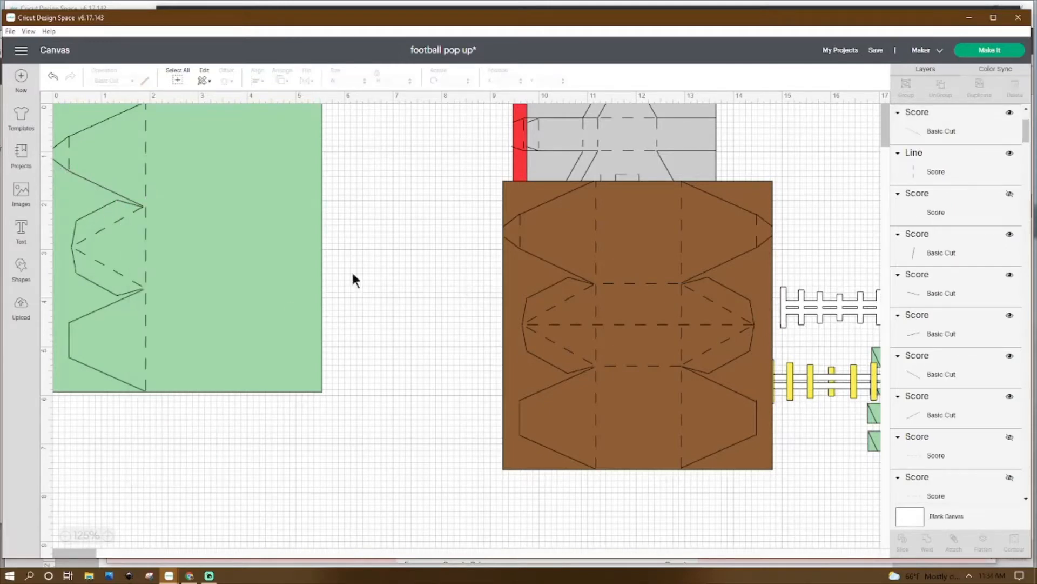
{"action": "left_click", "coordinate": [135, 207]}
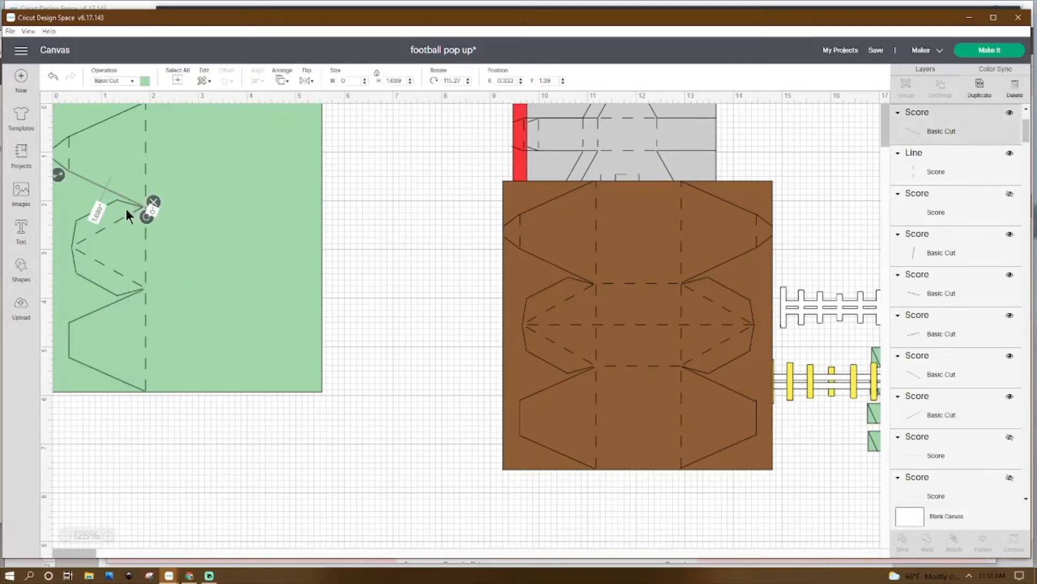
{"action": "left_click", "coordinate": [124, 204]}
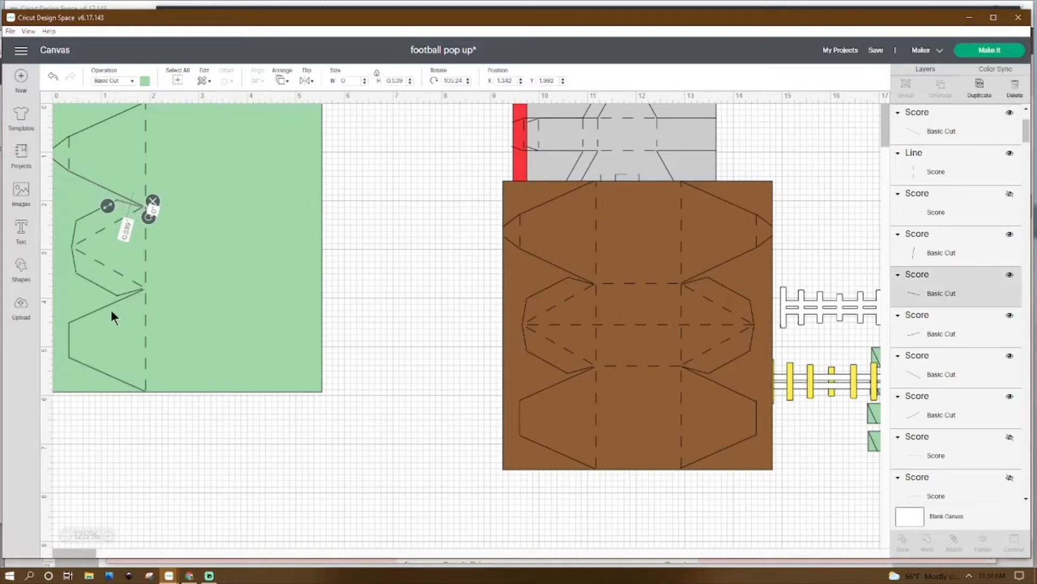
Examine the middle flap's lower inner short cut line and its two long diagonal cut lines, including size, rotation and position.
{"action": "left_click", "coordinate": [126, 292]}
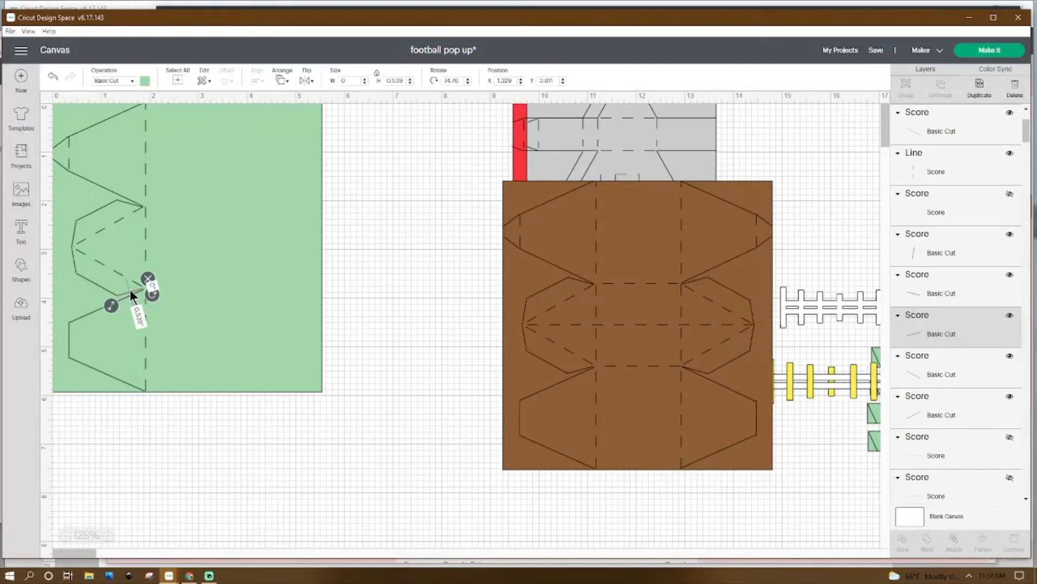
{"action": "right_click", "coordinate": [130, 289]}
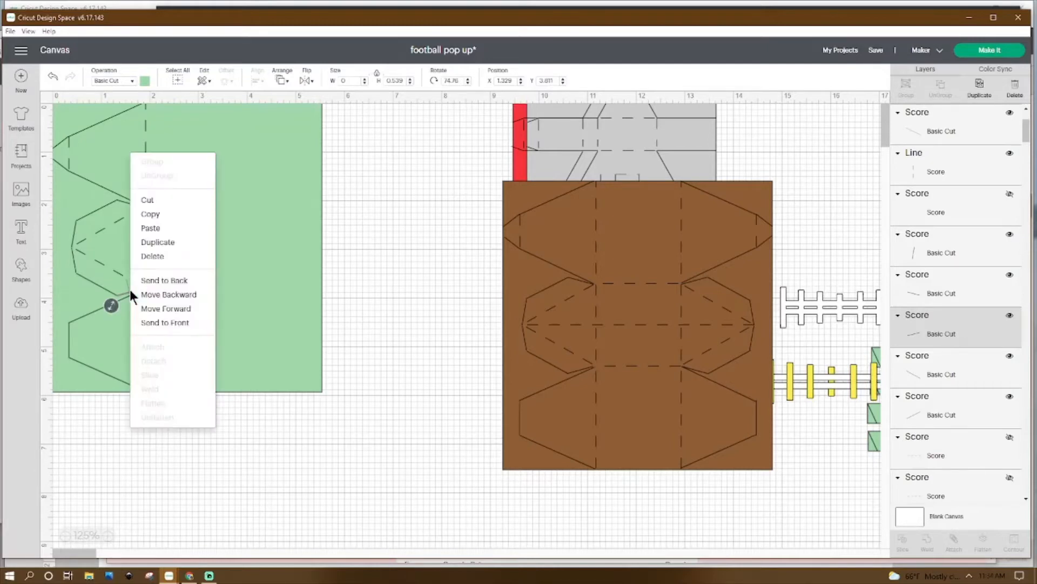
{"action": "left_click", "coordinate": [95, 281]}
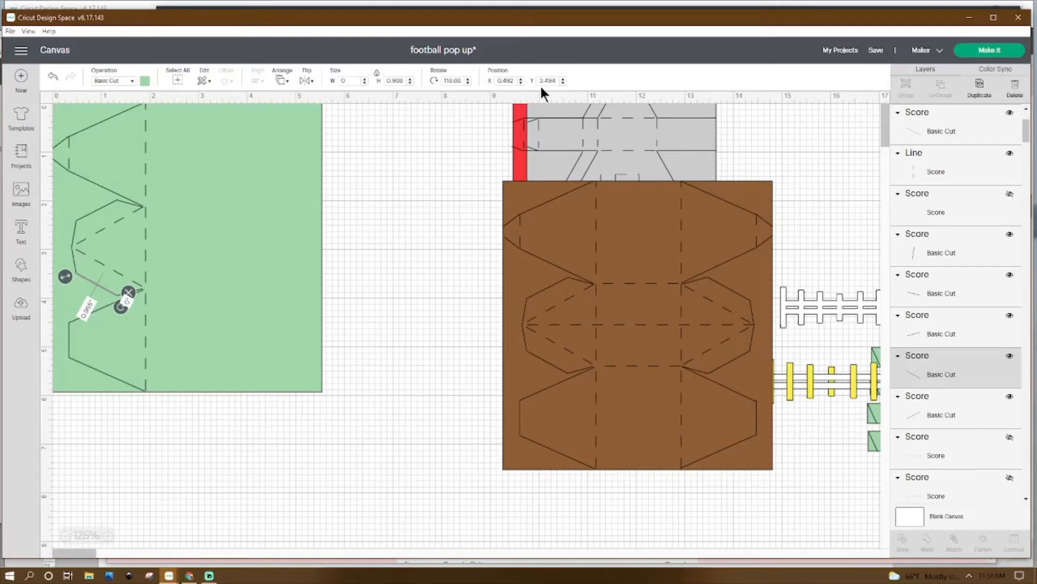
{"action": "right_click", "coordinate": [89, 282]}
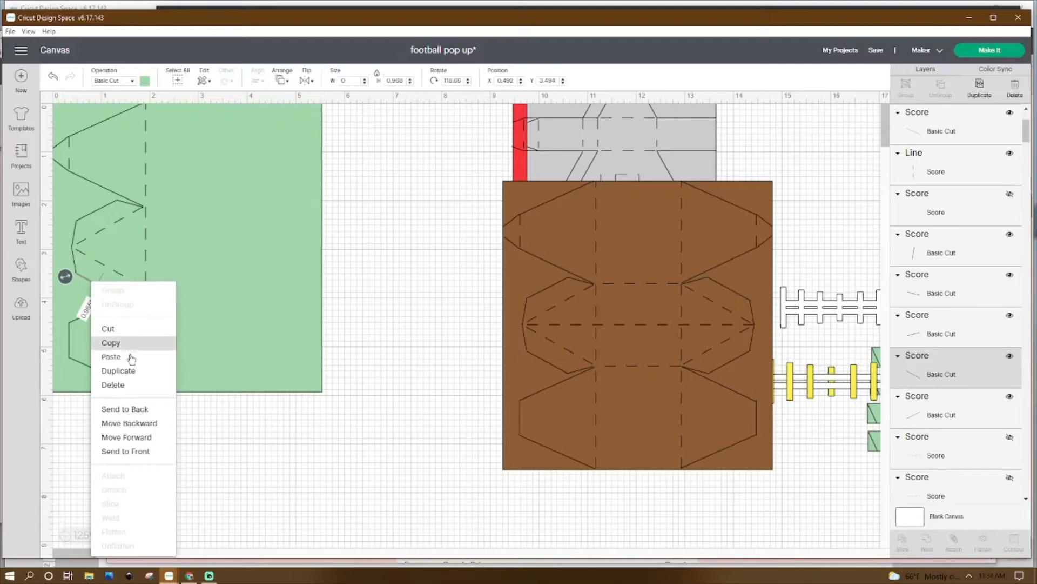
{"action": "left_click", "coordinate": [86, 213]}
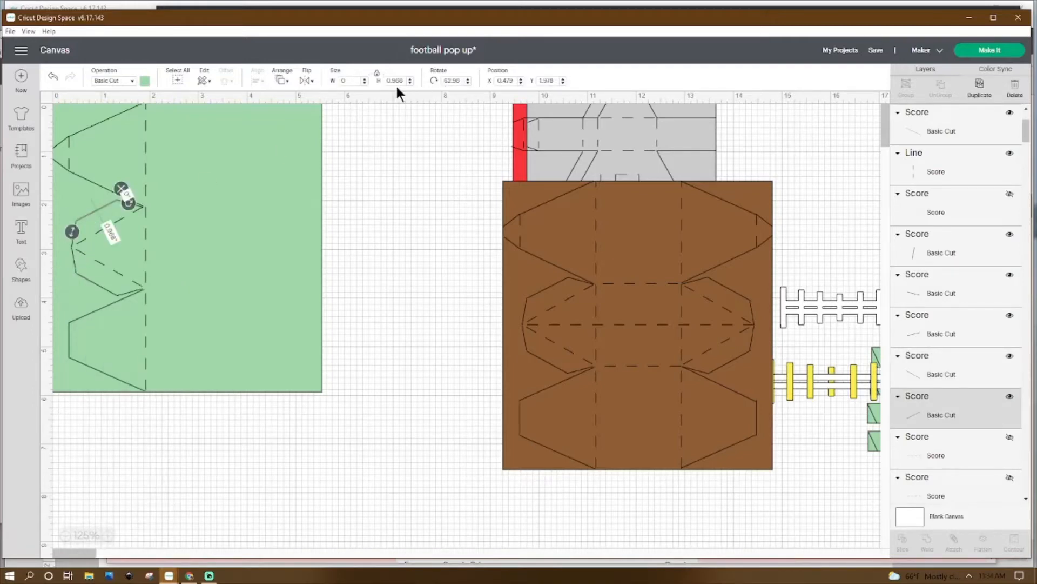
{"action": "right_click", "coordinate": [98, 207]}
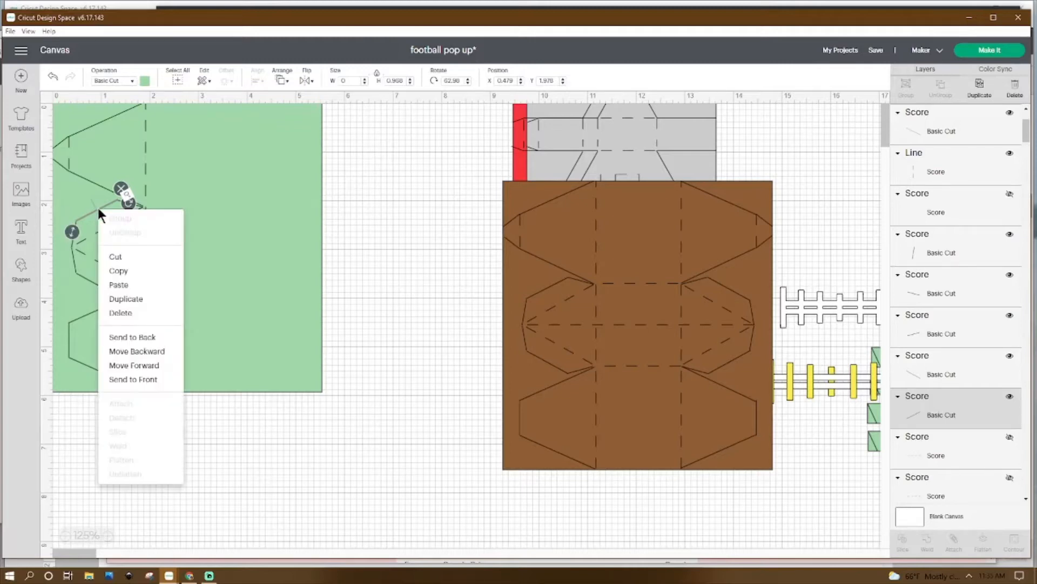
Check the size, rotation and position of the two short cut lines at the middle flap's outer tip, and recheck the lower diagonal.
{"action": "left_click", "coordinate": [60, 235]}
{"action": "left_click", "coordinate": [74, 237]}
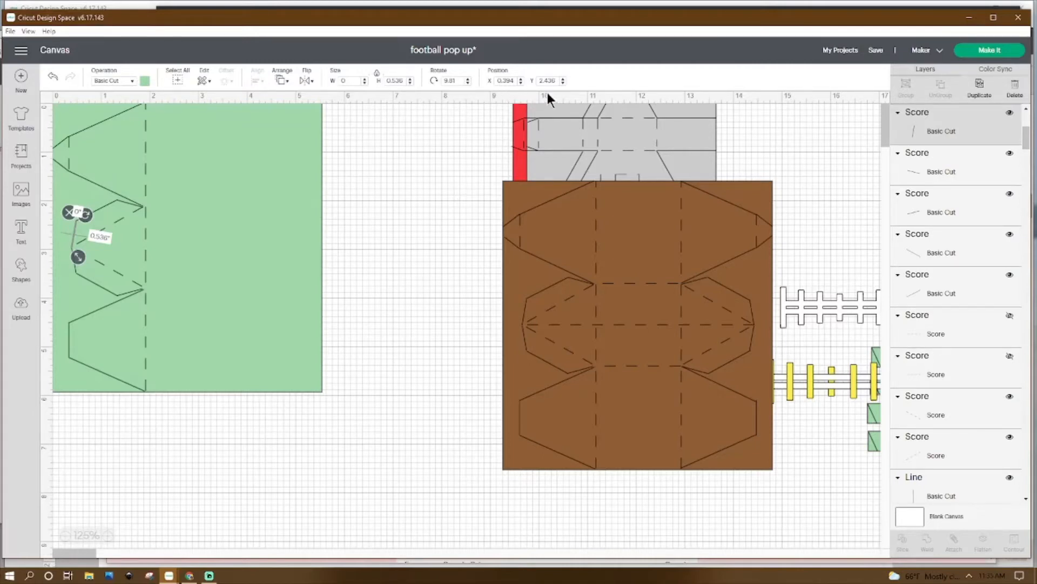
{"action": "right_click", "coordinate": [76, 238]}
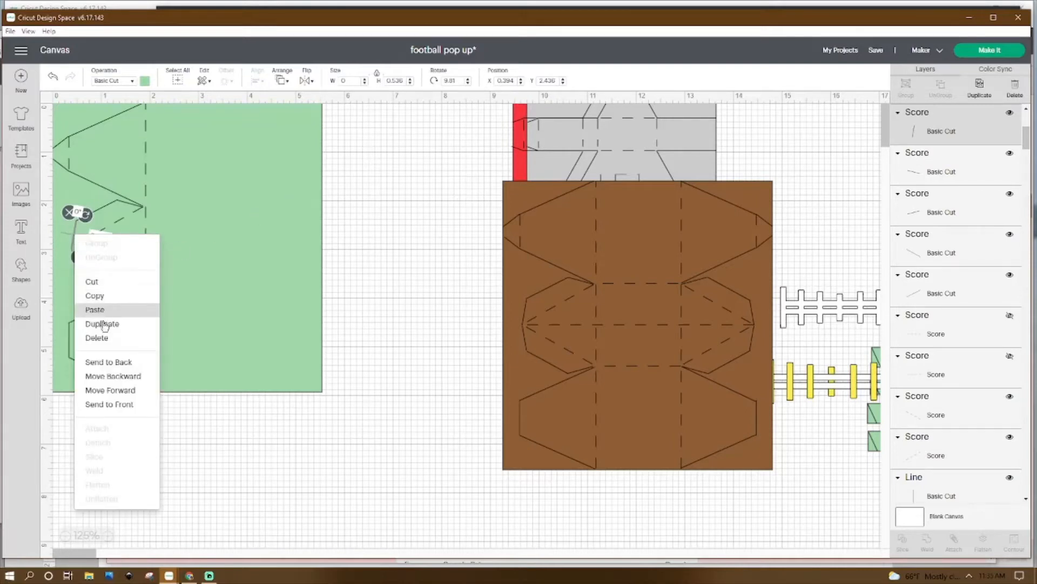
{"action": "left_click", "coordinate": [45, 268]}
{"action": "left_click", "coordinate": [73, 261]}
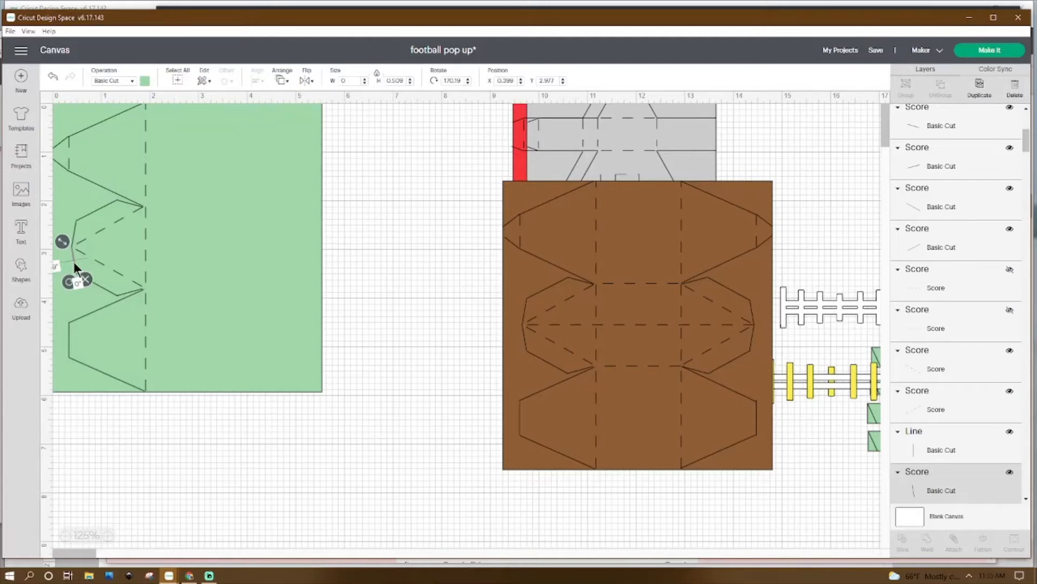
{"action": "left_click", "coordinate": [350, 259]}
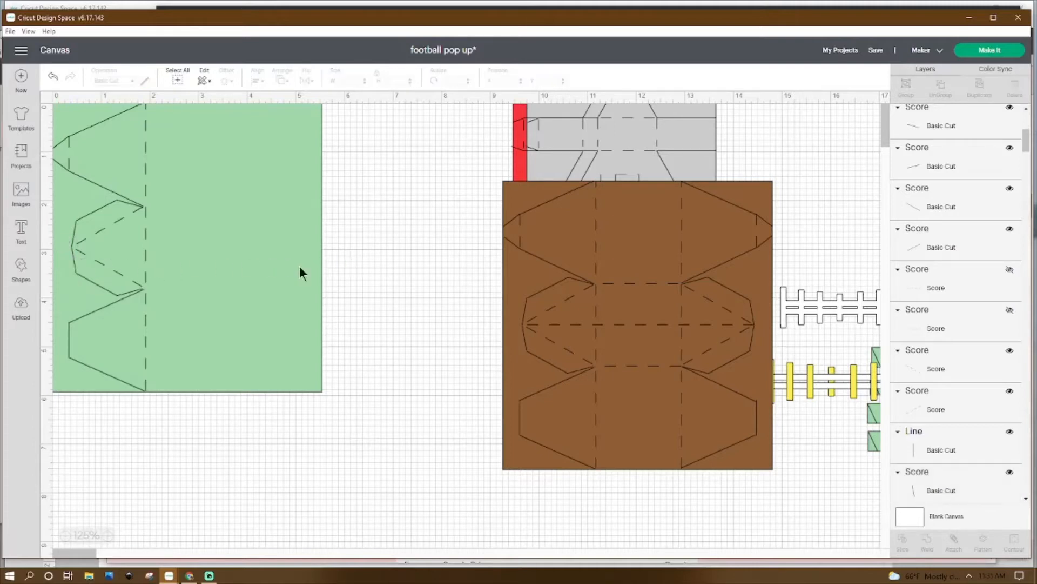
{"action": "left_click", "coordinate": [87, 285]}
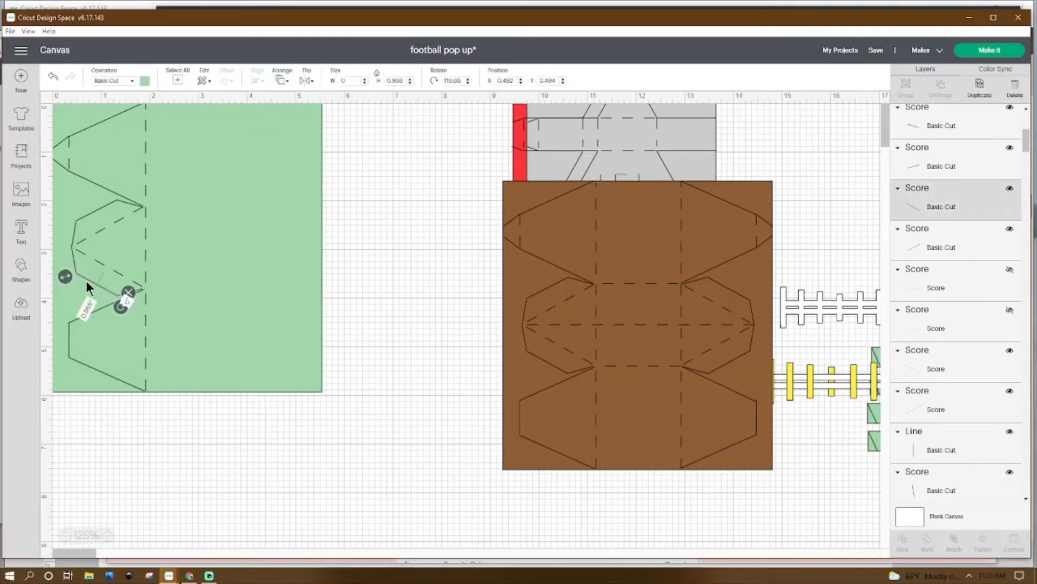
{"action": "right_click", "coordinate": [86, 281]}
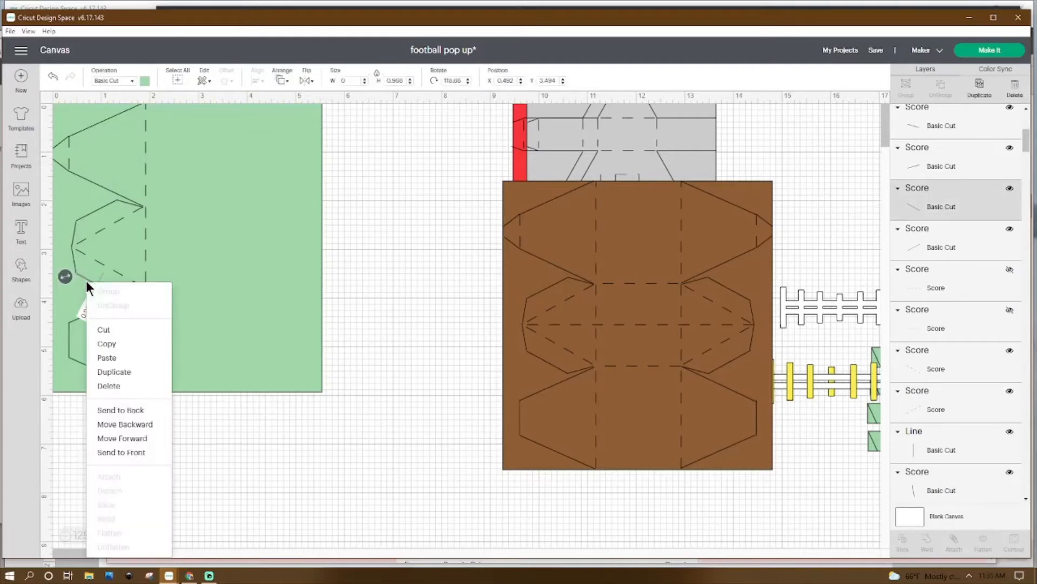
{"action": "left_click", "coordinate": [512, 220]}
Examine the size, rotation and position of the bottom flap's two diagonal cut lines and its vertical outer cut line.
{"action": "left_click", "coordinate": [98, 307]}
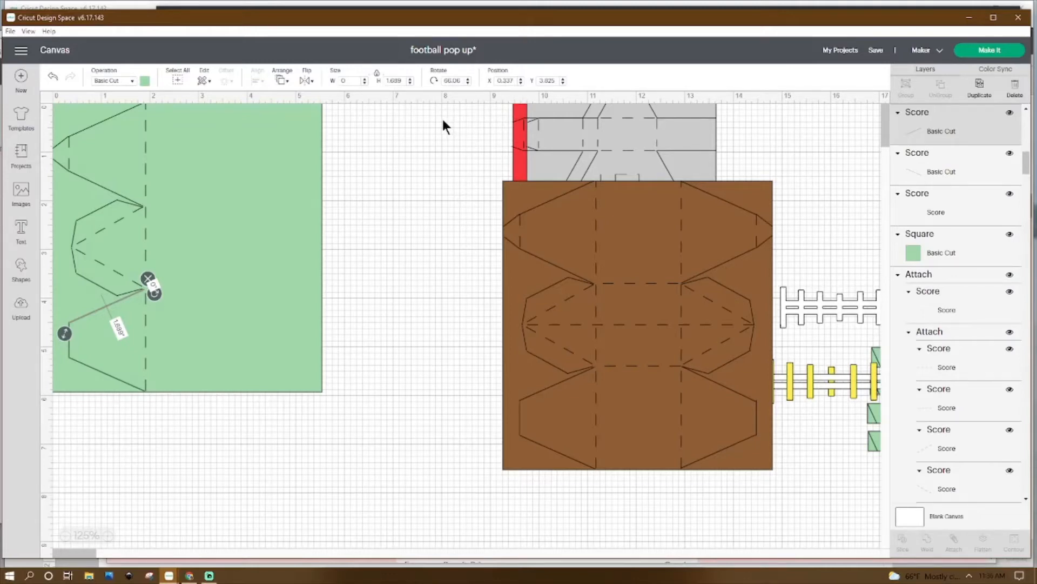
{"action": "right_click", "coordinate": [89, 310]}
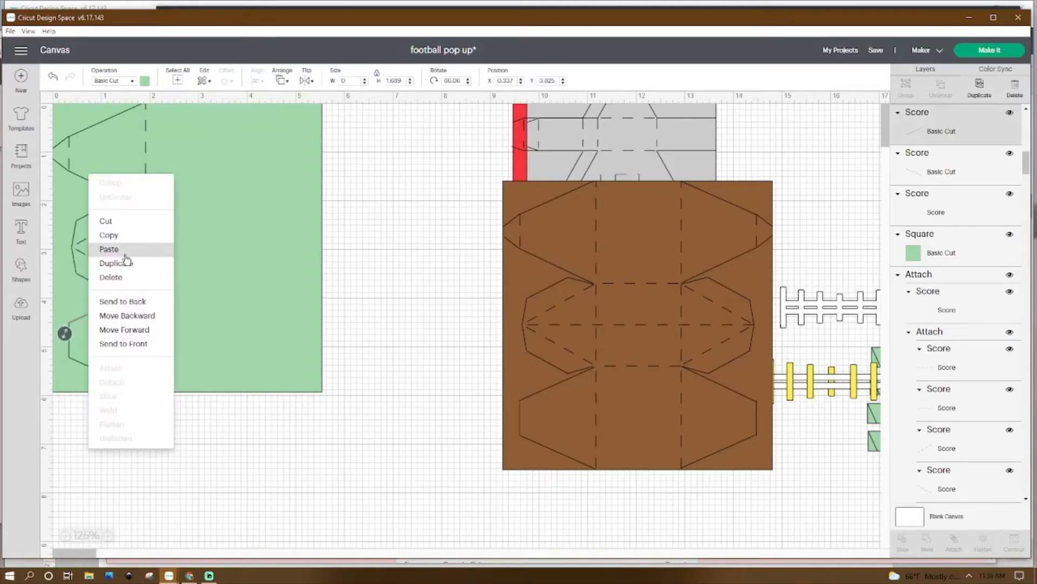
{"action": "left_click", "coordinate": [76, 443]}
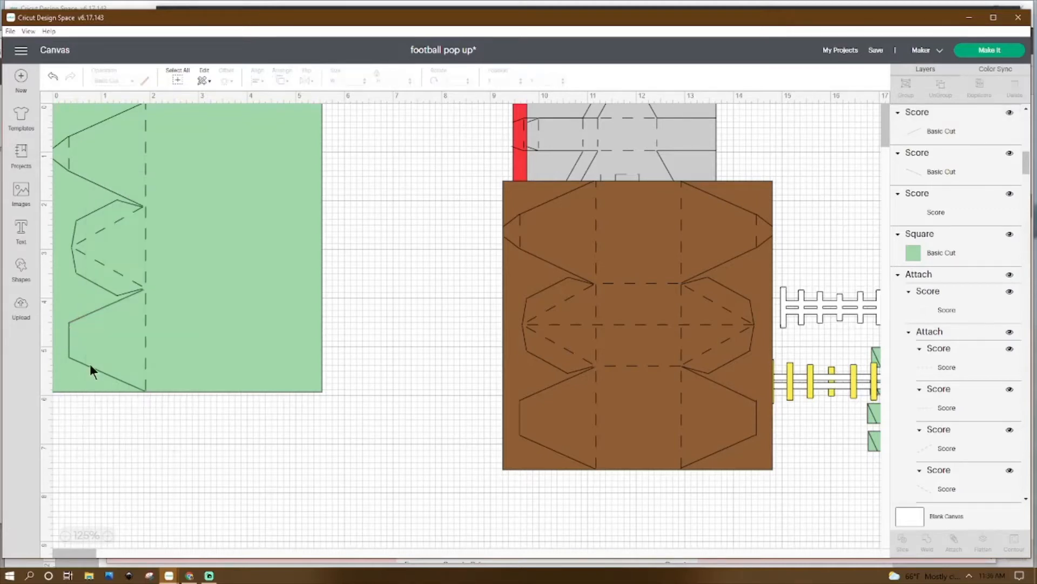
{"action": "left_click", "coordinate": [90, 364]}
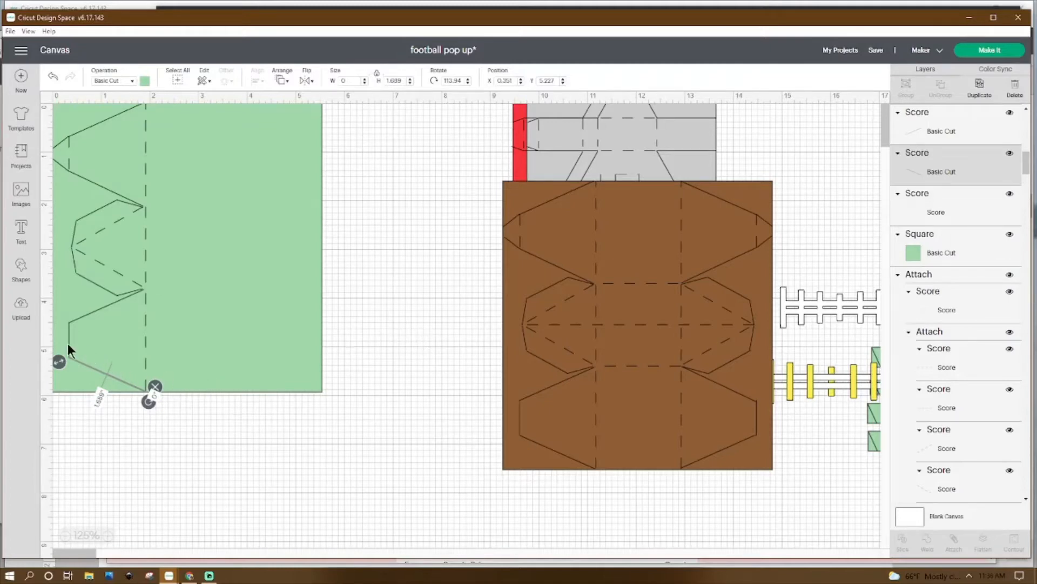
{"action": "right_click", "coordinate": [79, 362]}
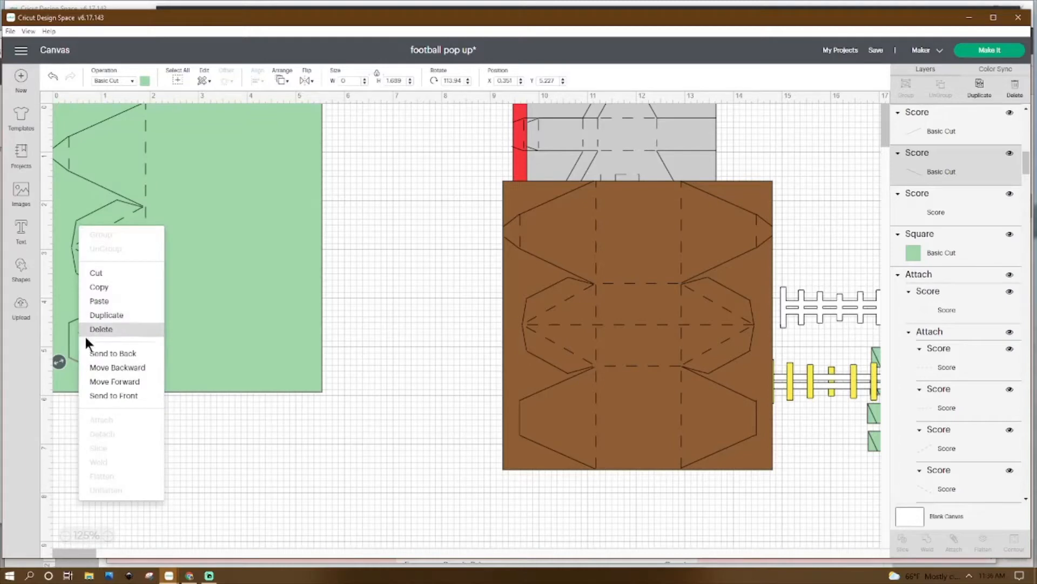
{"action": "left_click", "coordinate": [99, 300]}
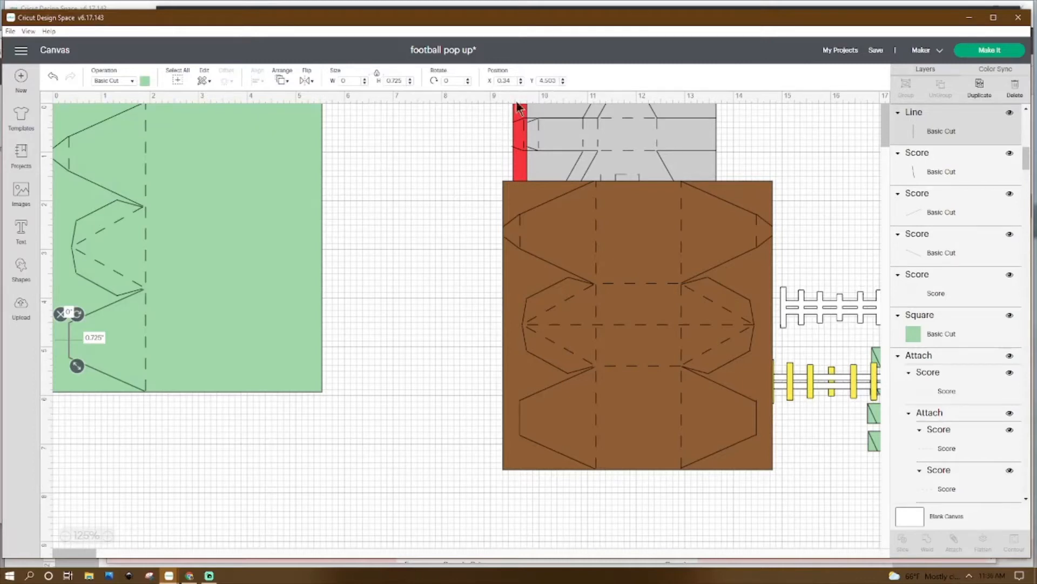
{"action": "left_click", "coordinate": [135, 439]}
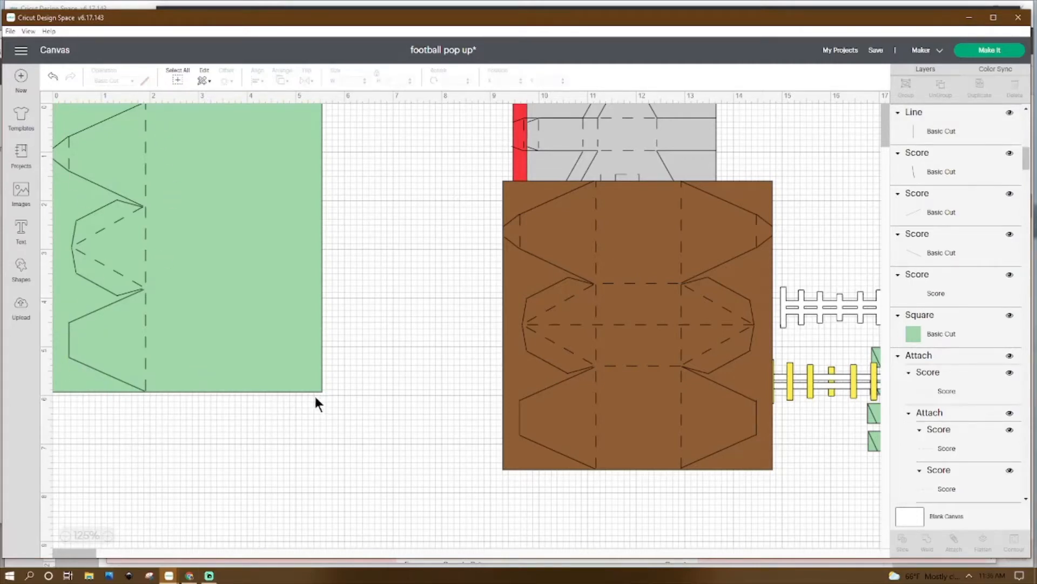
Group all the flap cut and score lines with the green square moved aside, and return the square to X 0, Y 0.
{"action": "left_click", "coordinate": [272, 282]}
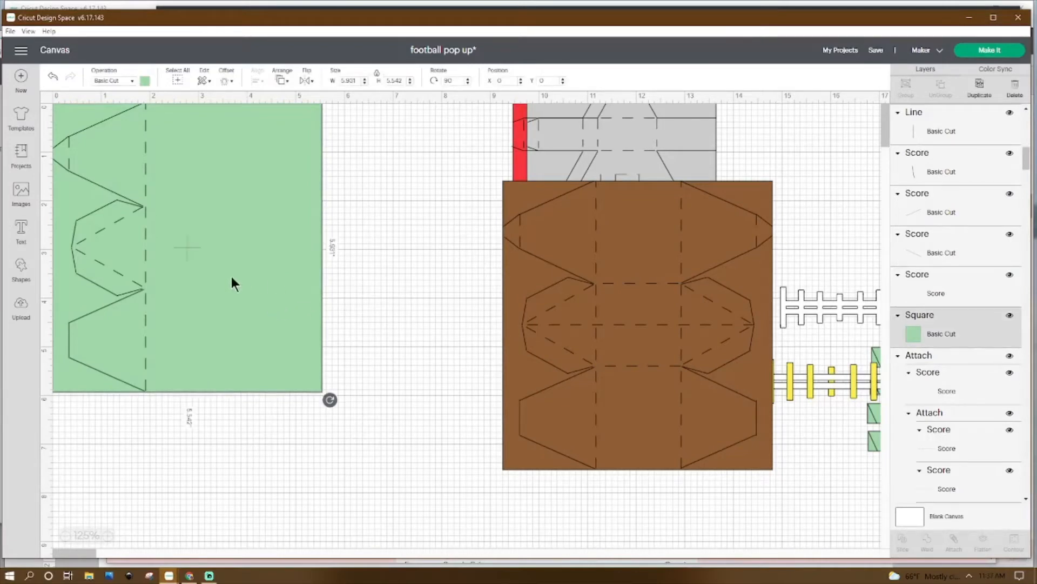
{"action": "left_click_drag", "start_coordinate": [231, 282], "coordinate": [191, 582]}
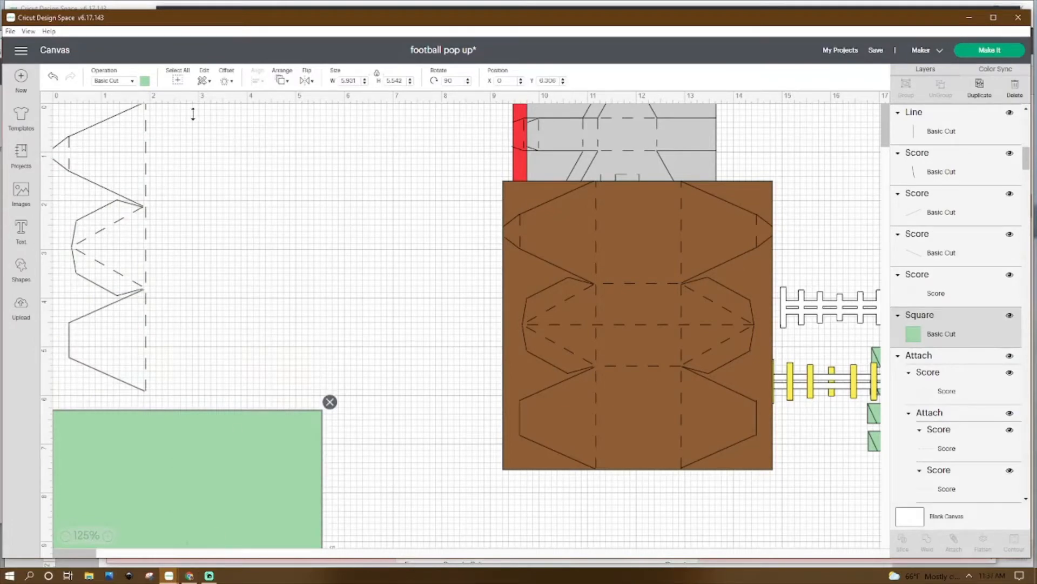
{"action": "left_click", "coordinate": [301, 153]}
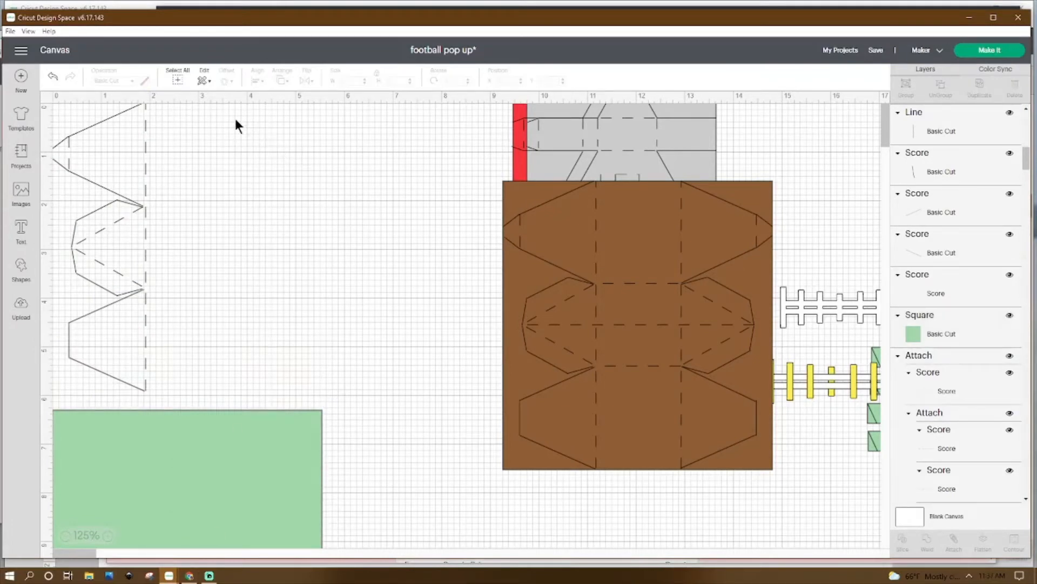
{"action": "left_click_drag", "start_coordinate": [236, 119], "coordinate": [61, 130]}
{"action": "left_click_drag", "start_coordinate": [52, 229], "coordinate": [51, 383]}
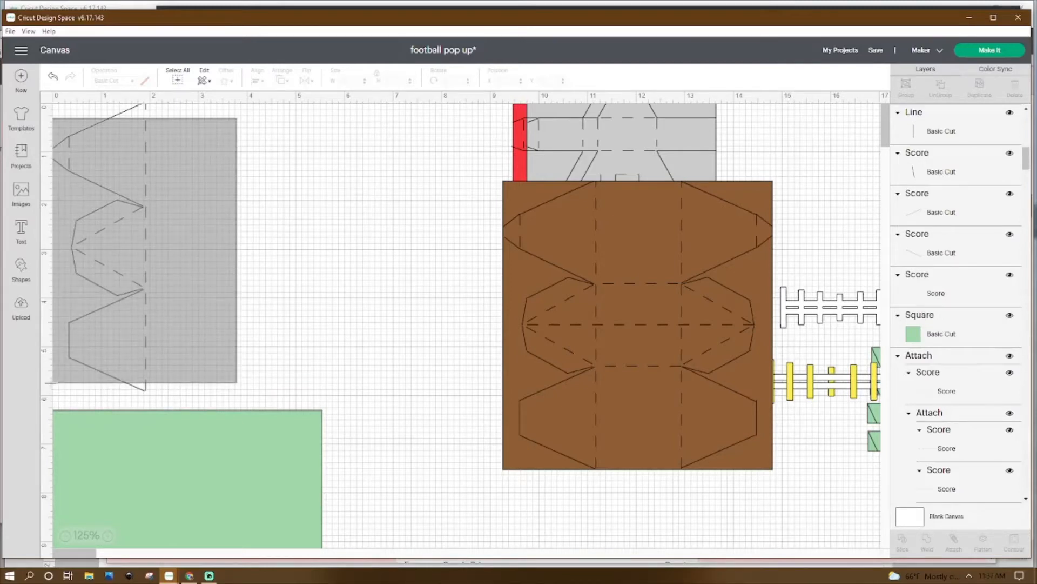
{"action": "left_click_drag", "start_coordinate": [50, 383], "coordinate": [52, 382]}
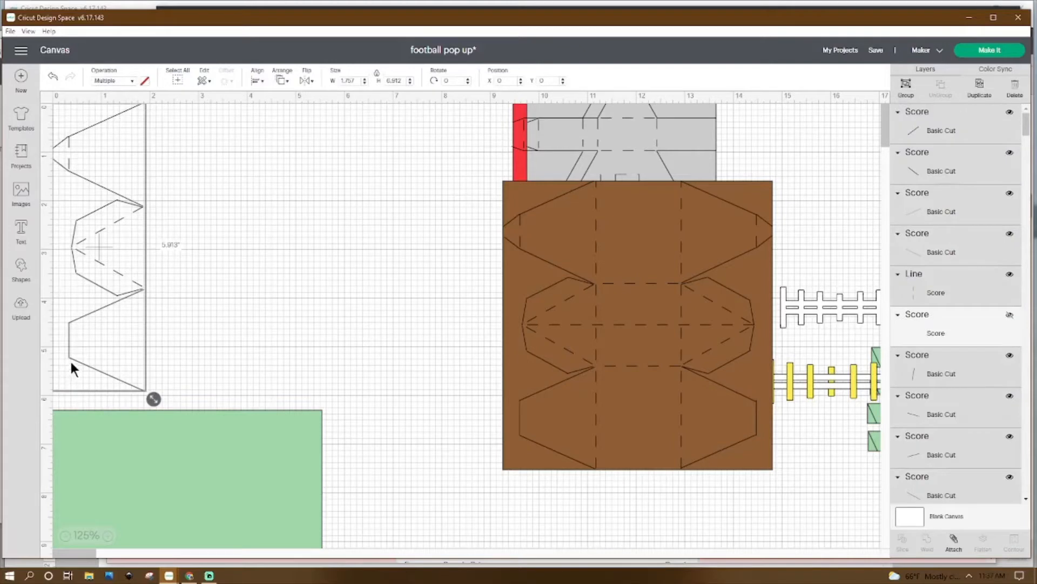
{"action": "left_click", "coordinate": [905, 86]}
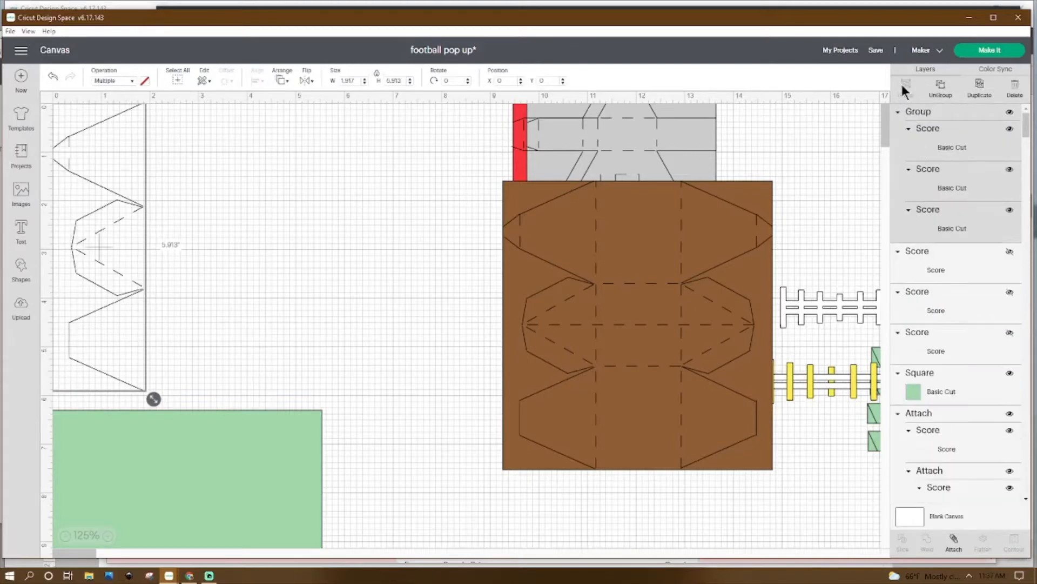
{"action": "left_click_drag", "start_coordinate": [288, 503], "coordinate": [239, 135]}
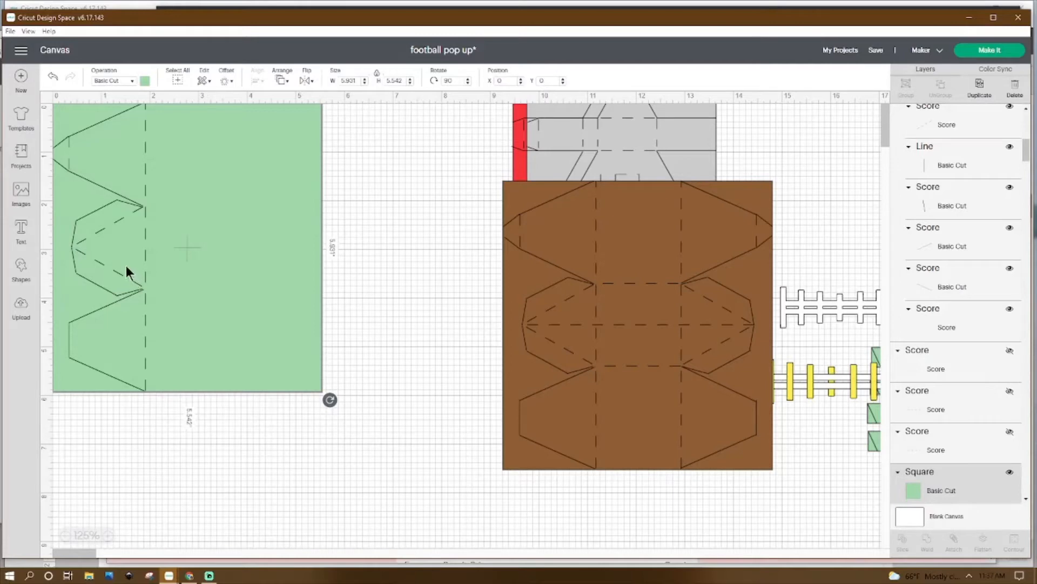
Duplicate the grouped flap lines and flip the copy horizontally.
{"action": "left_click", "coordinate": [95, 254]}
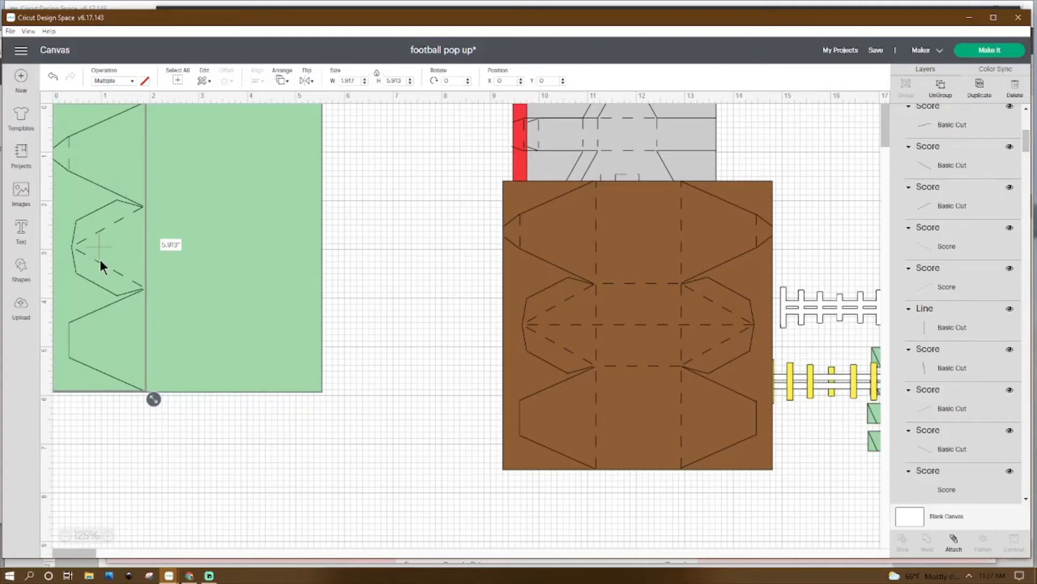
{"action": "right_click", "coordinate": [100, 260]}
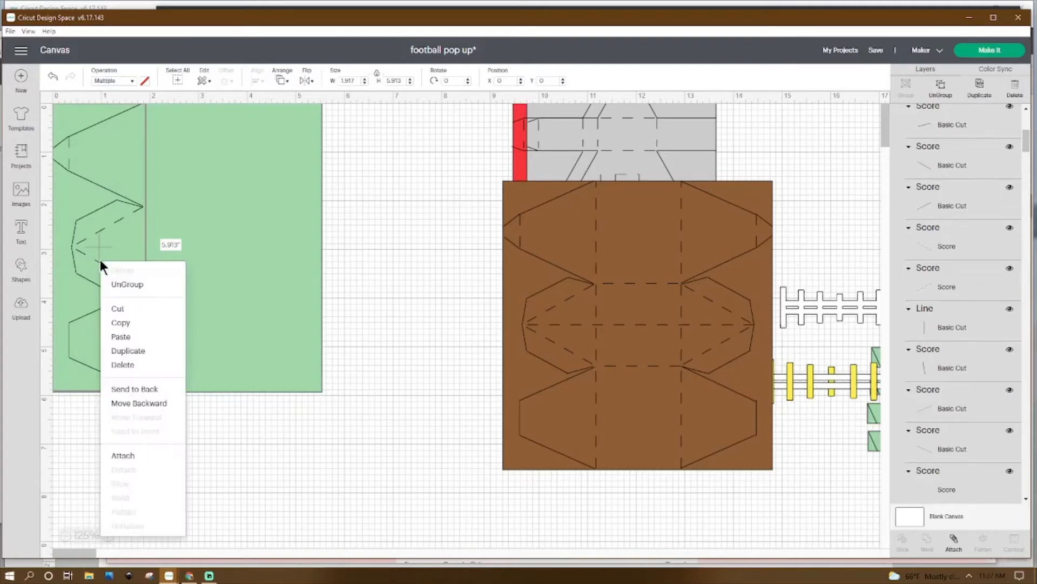
{"action": "left_click", "coordinate": [151, 360]}
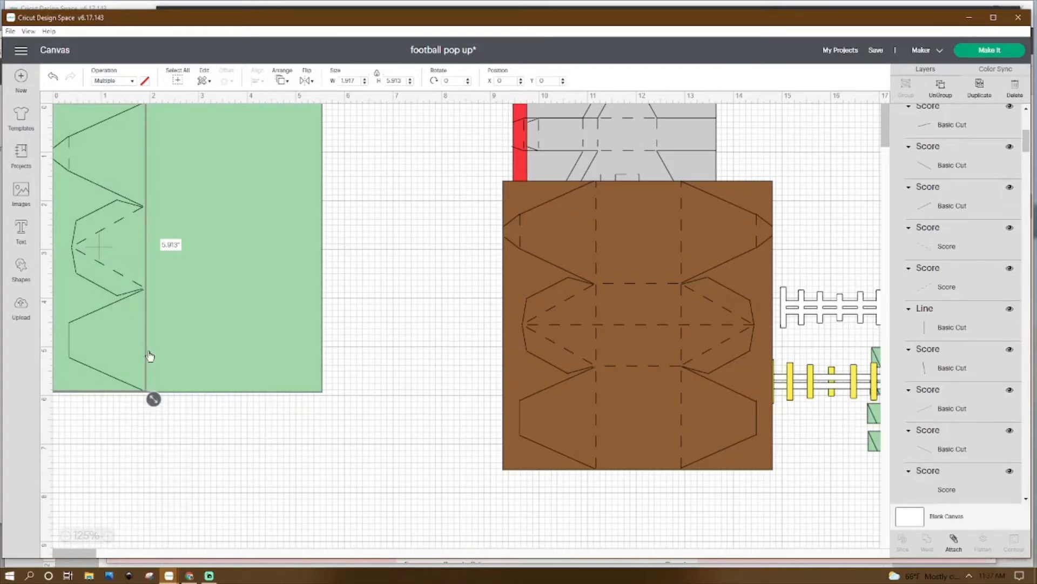
{"action": "left_click", "coordinate": [308, 81]}
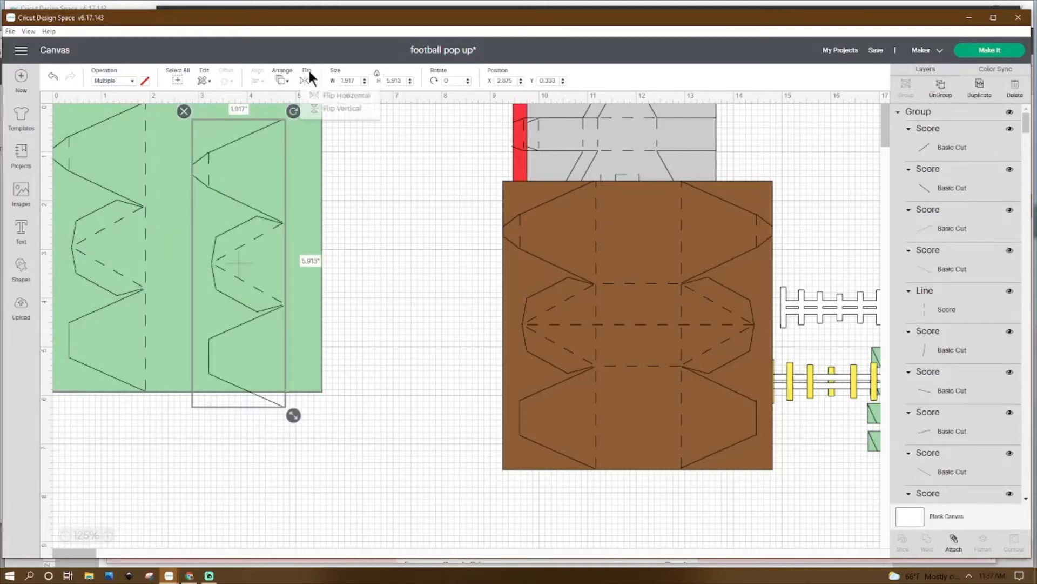
{"action": "left_click", "coordinate": [320, 97]}
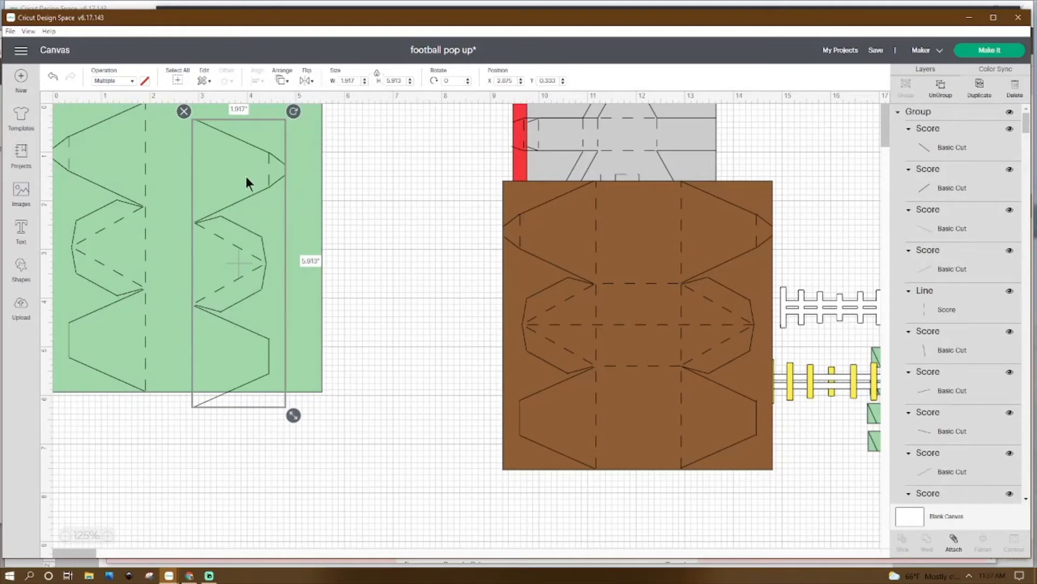
Position the mirrored flap group along the green square's opposite edge at X 3.635, Y 0.
{"action": "left_click_drag", "start_coordinate": [247, 183], "coordinate": [287, 141]}
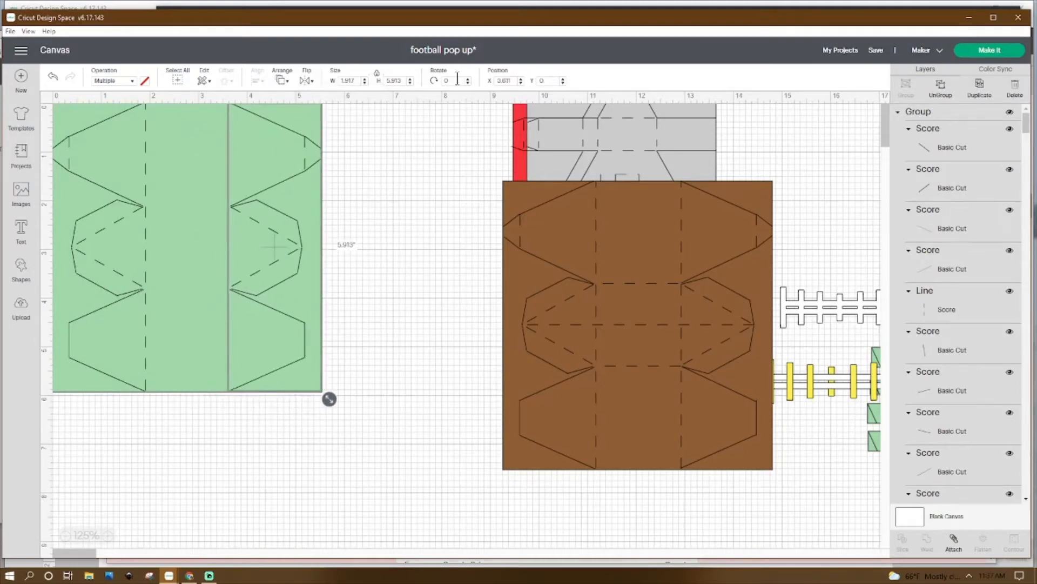
{"action": "left_click", "coordinate": [502, 80]}
{"action": "type", "text": "3.635"}
{"action": "key", "text": "Tab"}
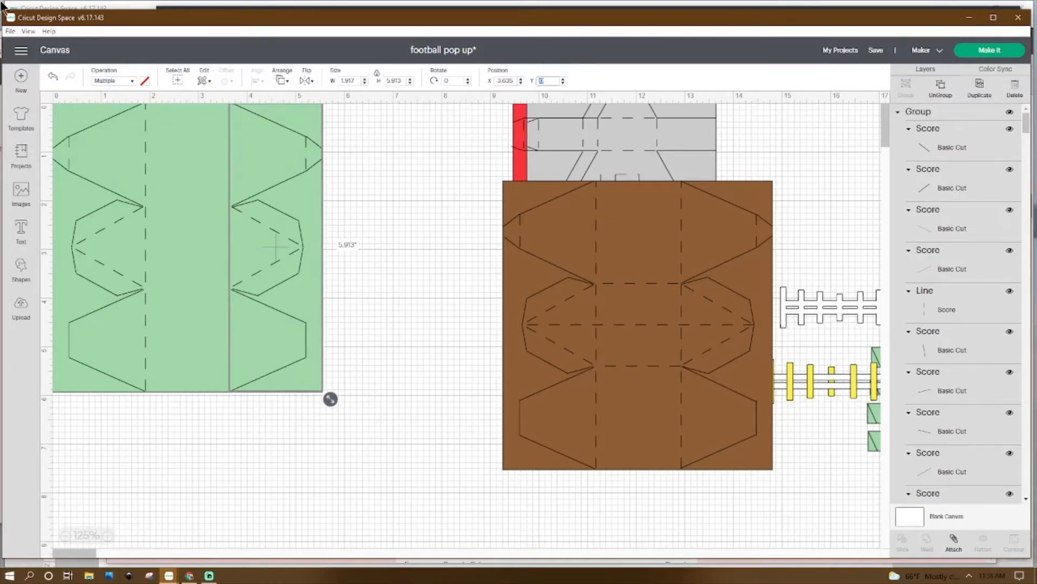
{"action": "type", "text": "0."}
{"action": "left_click", "coordinate": [418, 465]}
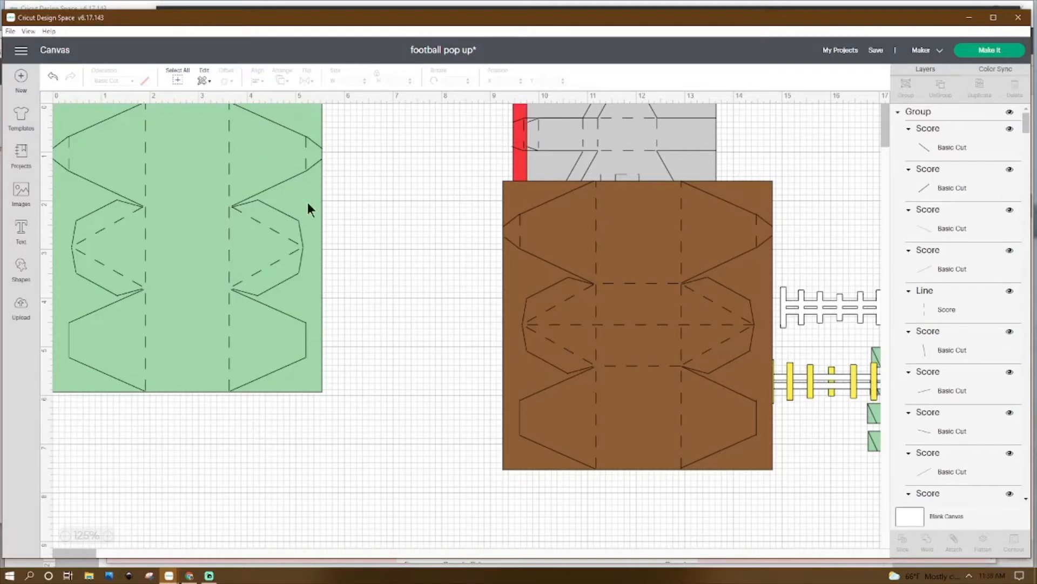
Insert a new score line, place it in the empty area beside the green square, and rotate it 90 degrees.
{"action": "left_click", "coordinate": [947, 308]}
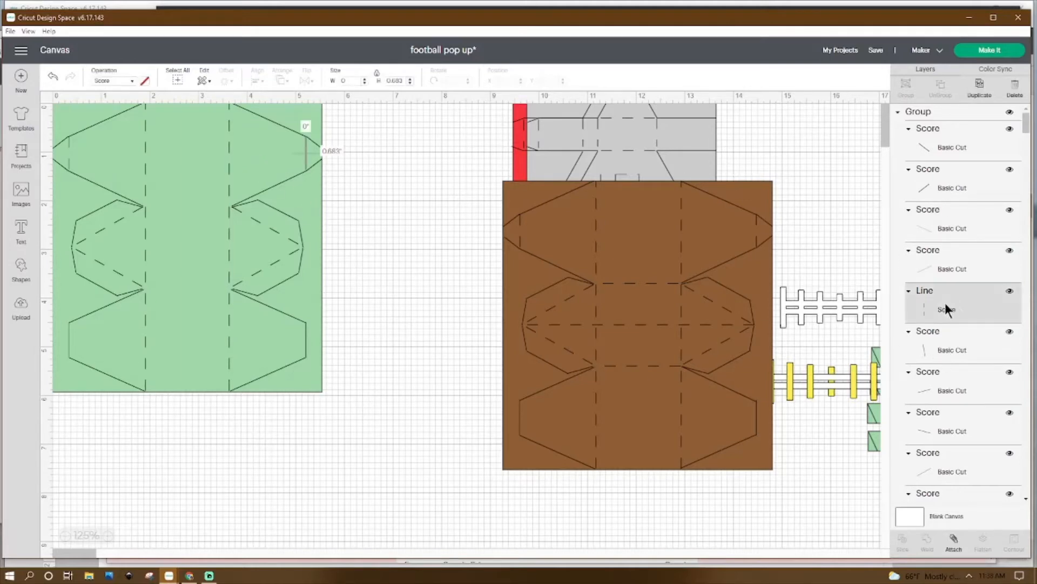
{"action": "left_click", "coordinate": [36, 280]}
{"action": "left_click", "coordinate": [82, 138]}
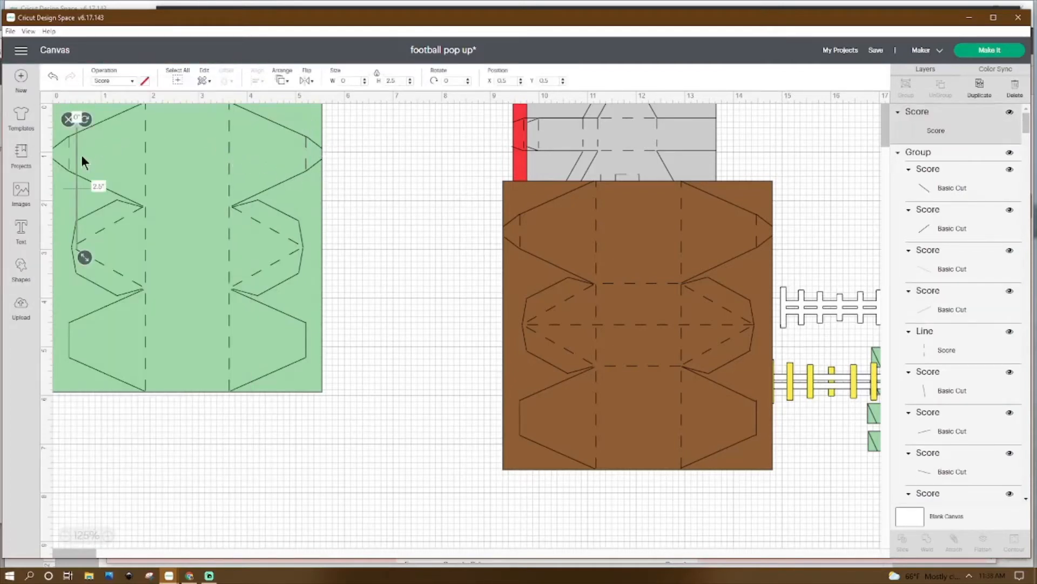
{"action": "left_click_drag", "start_coordinate": [85, 165], "coordinate": [359, 200]}
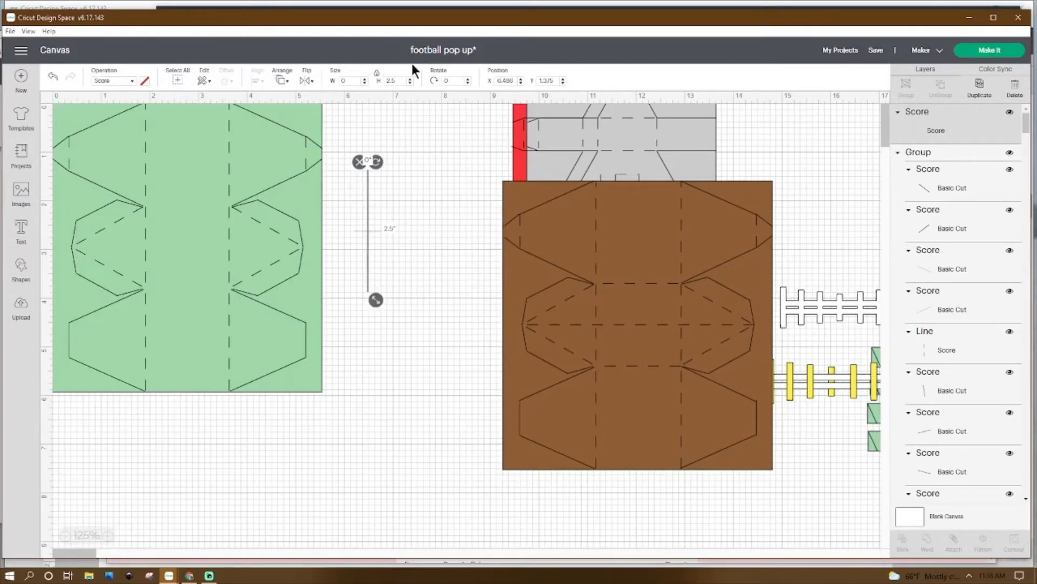
{"action": "left_click", "coordinate": [447, 81]}
{"action": "type", "text": "90"}
{"action": "key", "text": "Return"}
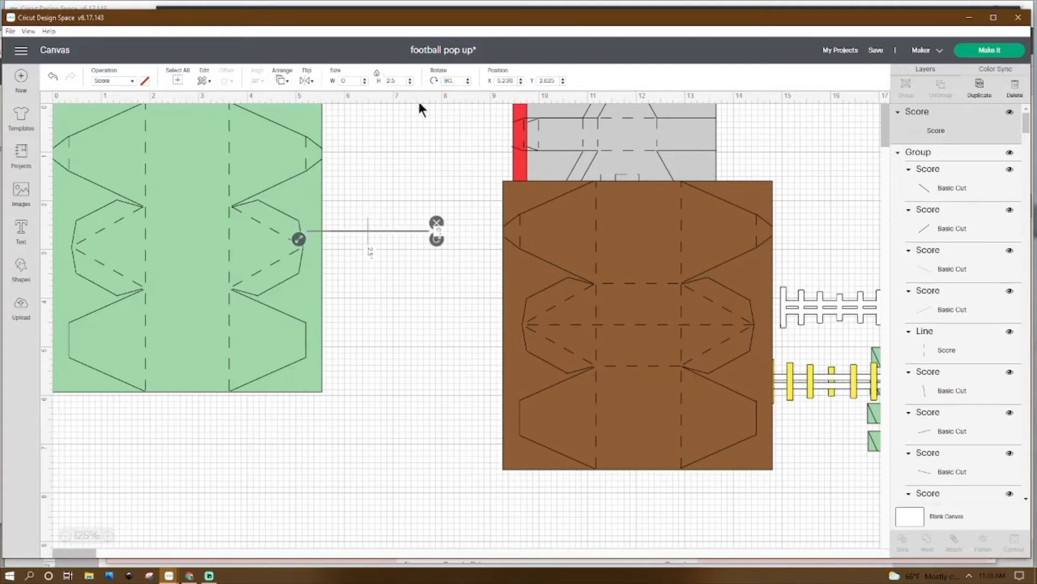
Set the new score line's length to 1.723 and position it between the upper flap corners at X 1.886, Y 2.105.
{"action": "left_click", "coordinate": [391, 80]}
{"action": "type", "text": "1.723"}
{"action": "key", "text": "Tab"}
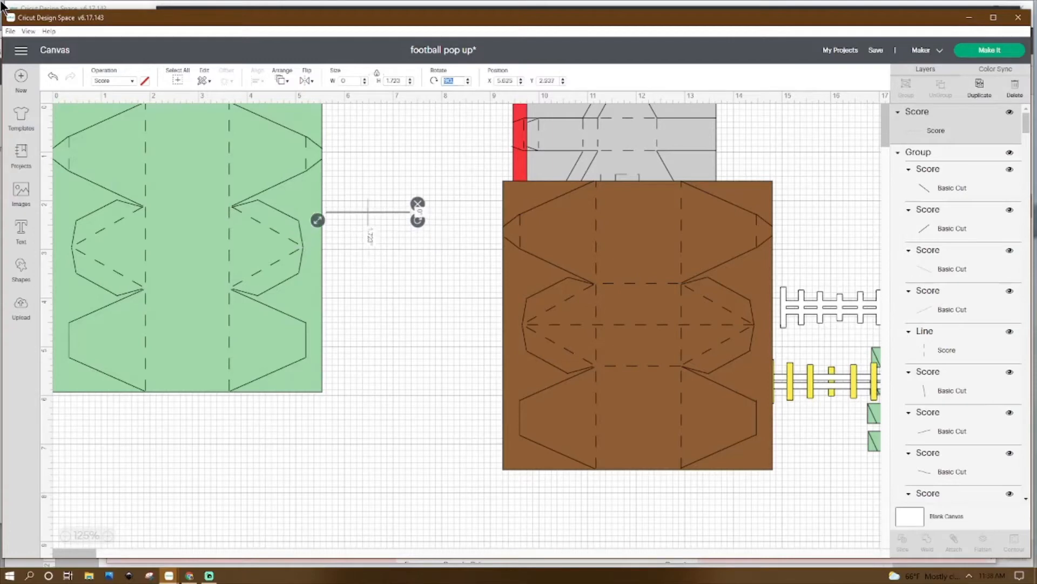
{"action": "key", "text": "Tab"}
{"action": "type", "text": "1.886"}
{"action": "key", "text": "Tab"}
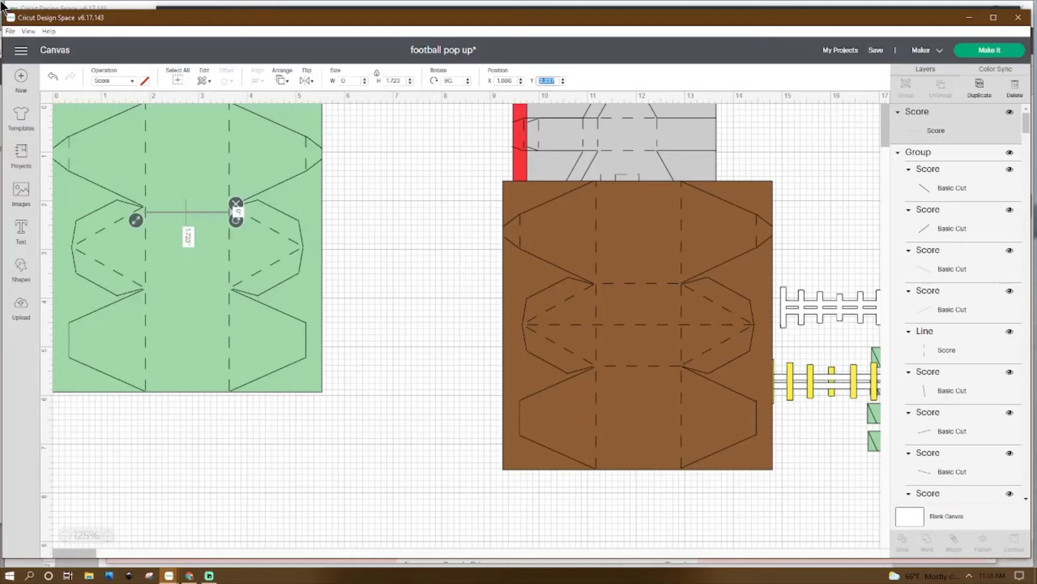
{"action": "type", "text": "2.105"}
{"action": "key", "text": "Return"}
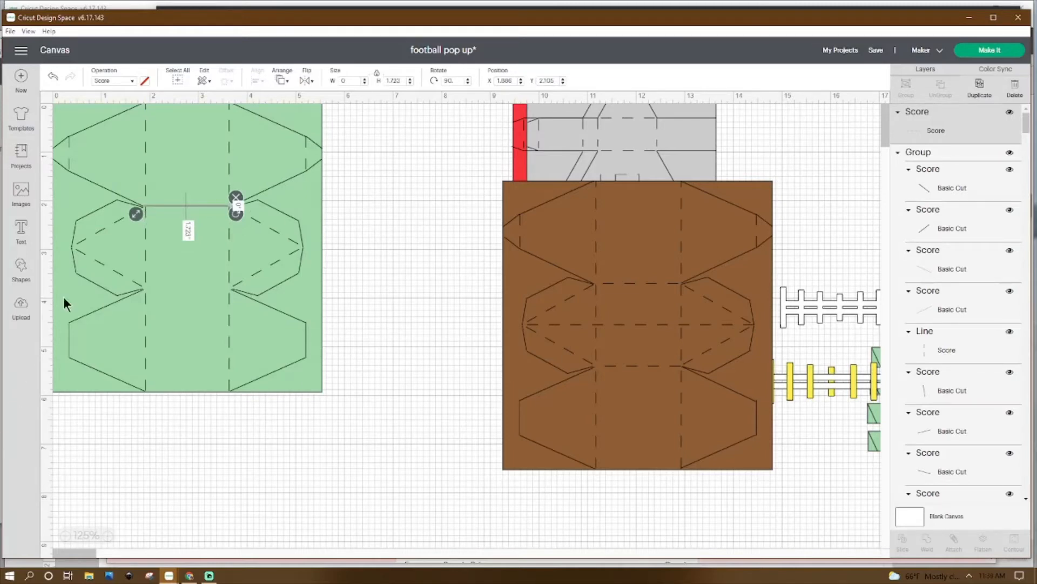
Duplicate the horizontal score line and position the copy between the lower flap corners at X 1.928, Y 3.799.
{"action": "right_click", "coordinate": [183, 201]}
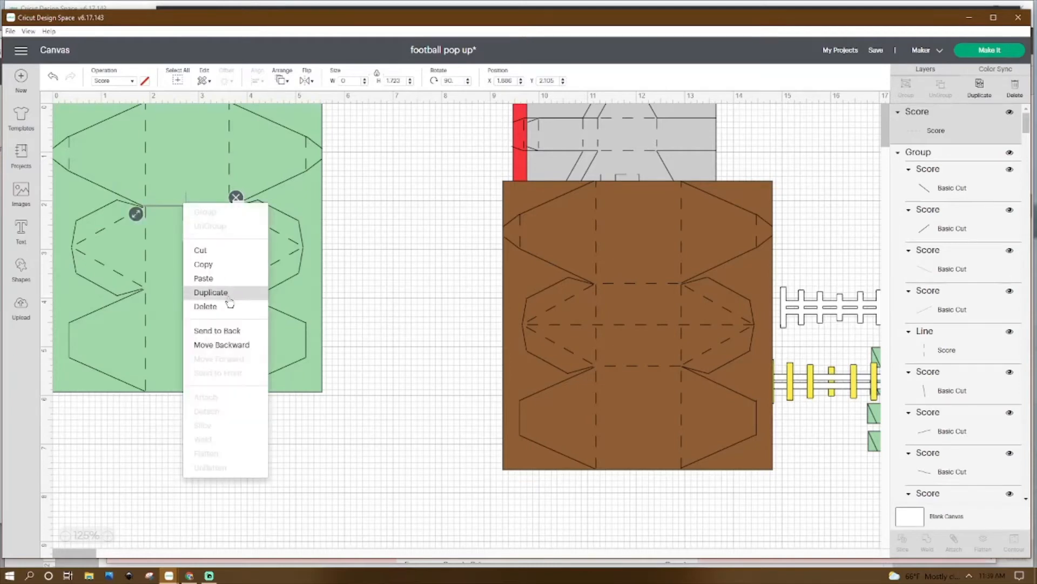
{"action": "left_click", "coordinate": [494, 81]}
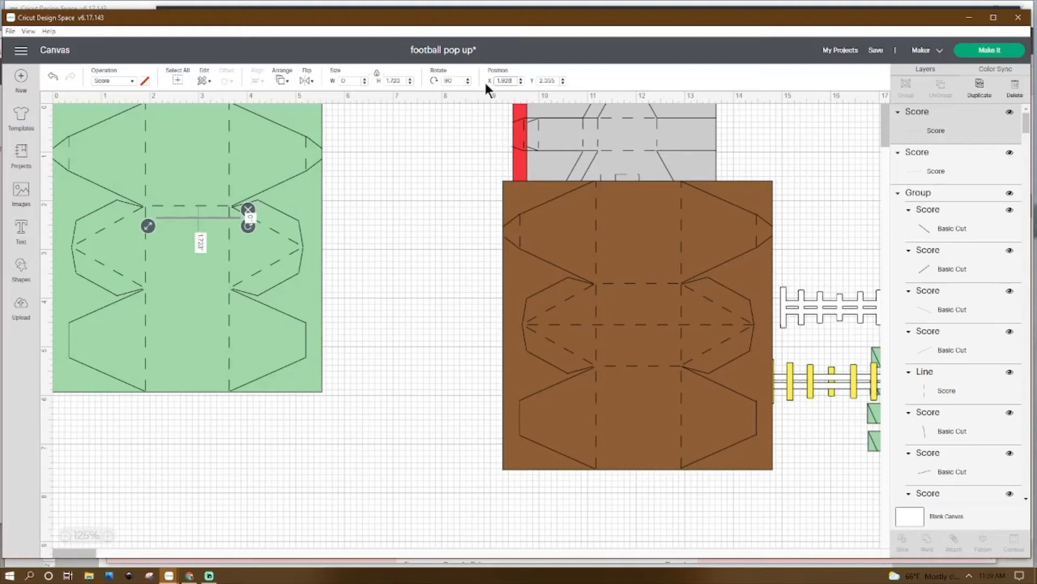
{"action": "key", "text": "Tab"}
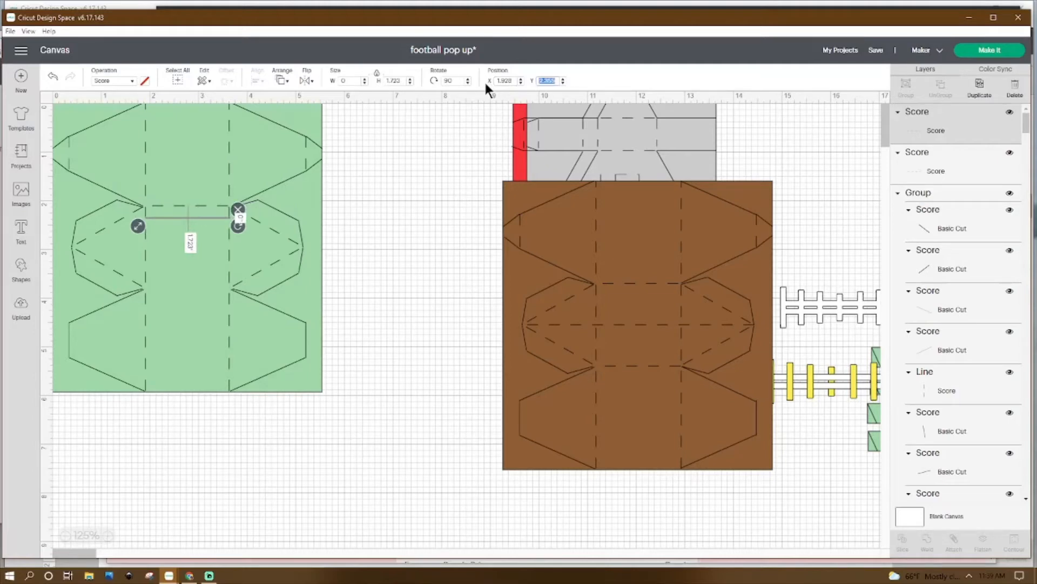
{"action": "type", "text": "3.799"}
{"action": "key", "text": "Return"}
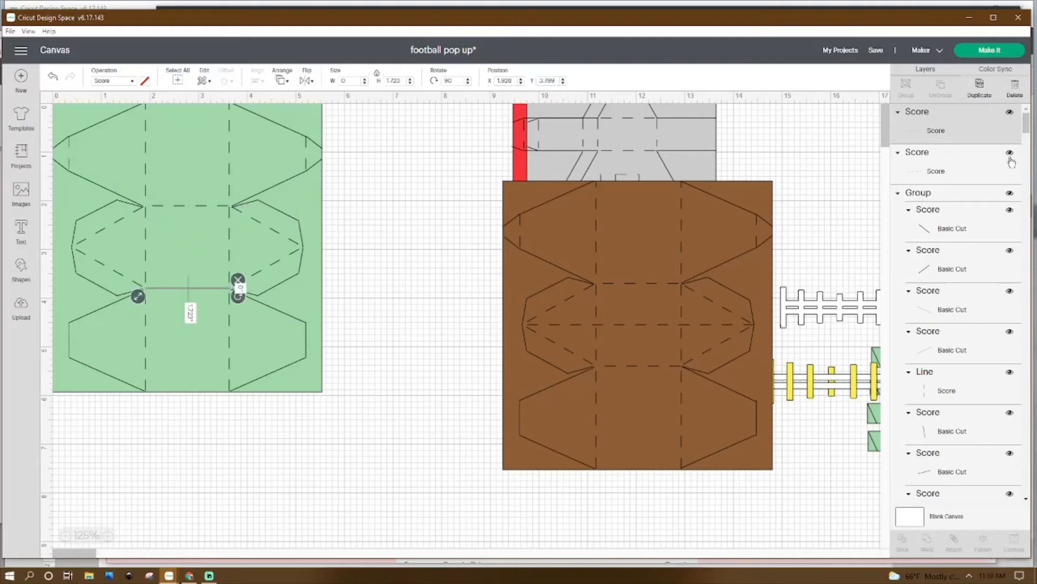
Duplicate the score line again, set the copy's length to 4.75, and place it across the middle flaps at X 0.383, Y 2.951.
{"action": "right_click", "coordinate": [965, 132]}
{"action": "left_click", "coordinate": [940, 219]}
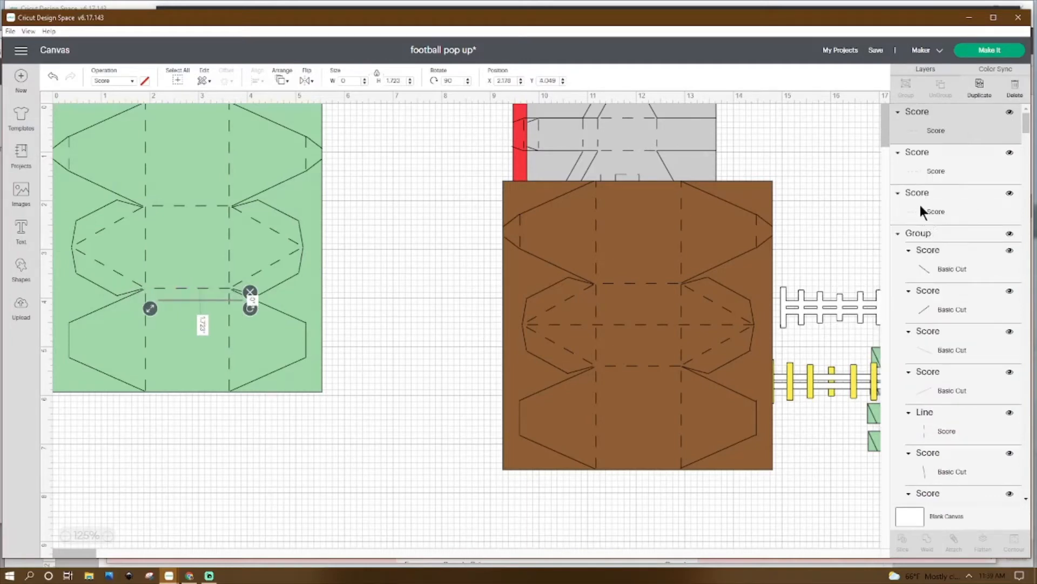
{"action": "left_click", "coordinate": [387, 82]}
{"action": "key", "text": "Tab"}
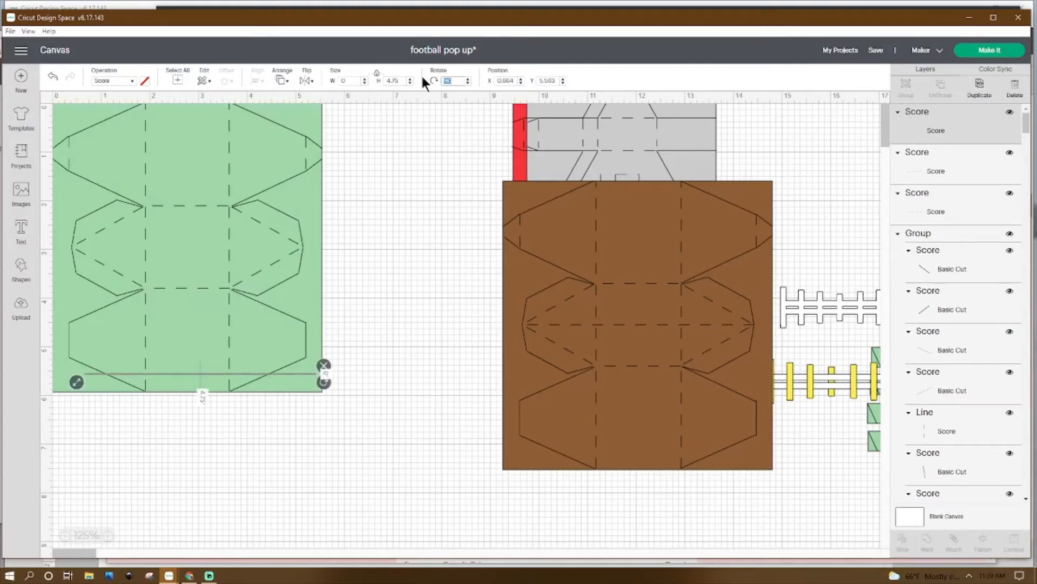
{"action": "key", "text": "Tab"}
{"action": "type", "text": ".383"}
{"action": "key", "text": "Tab"}
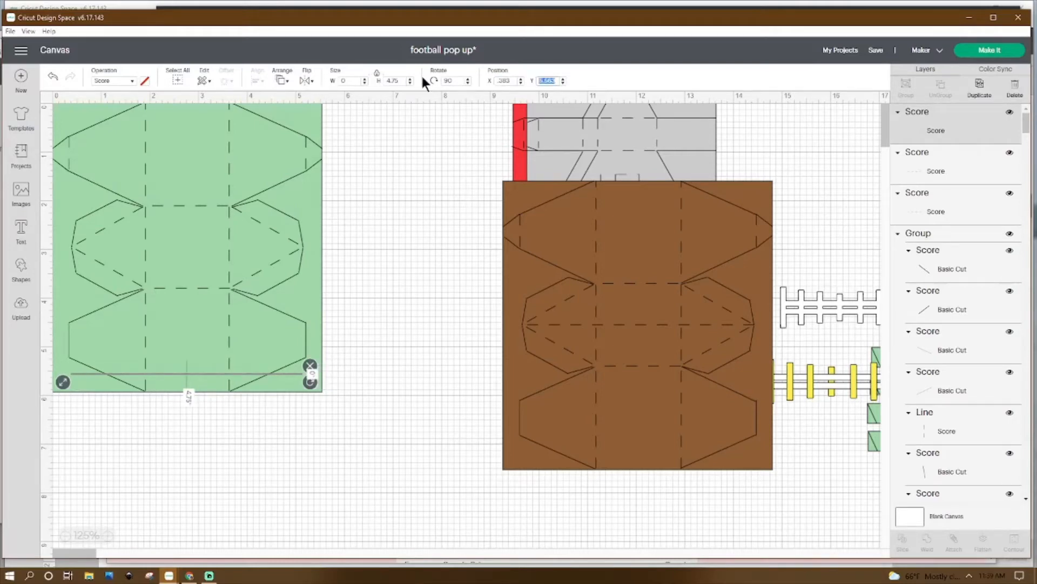
{"action": "type", "text": "2.951"}
{"action": "key", "text": "Return"}
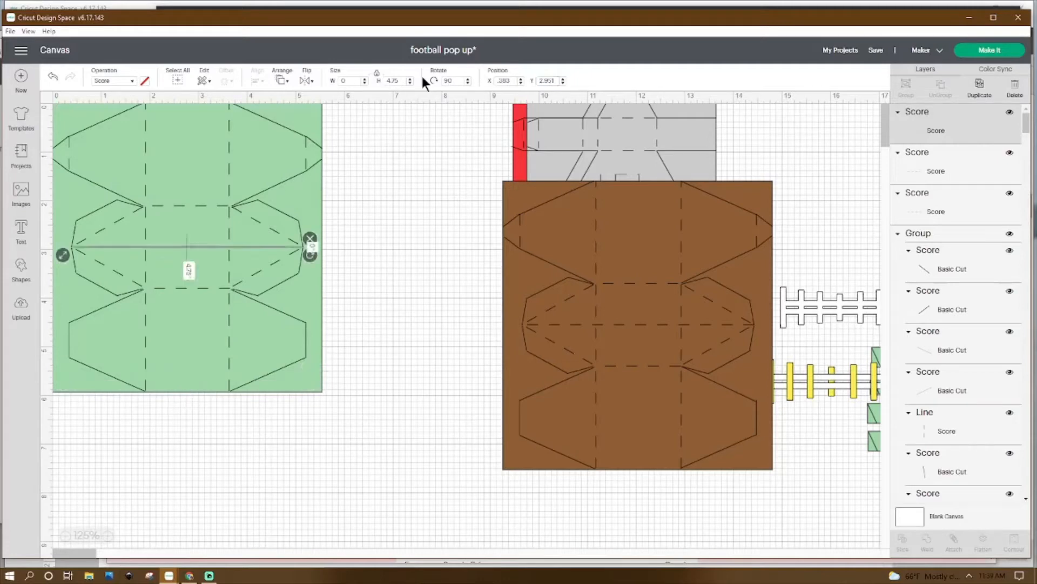
Move the brown finished base around beside the green square to compare the two line patterns.
{"action": "left_click", "coordinate": [378, 185]}
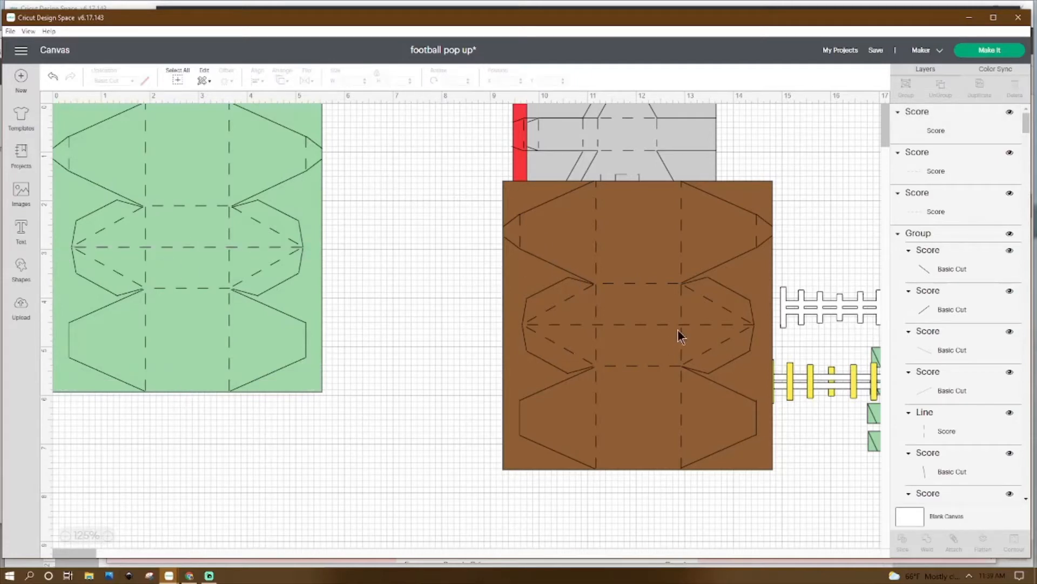
{"action": "left_click_drag", "start_coordinate": [615, 279], "coordinate": [485, 233]}
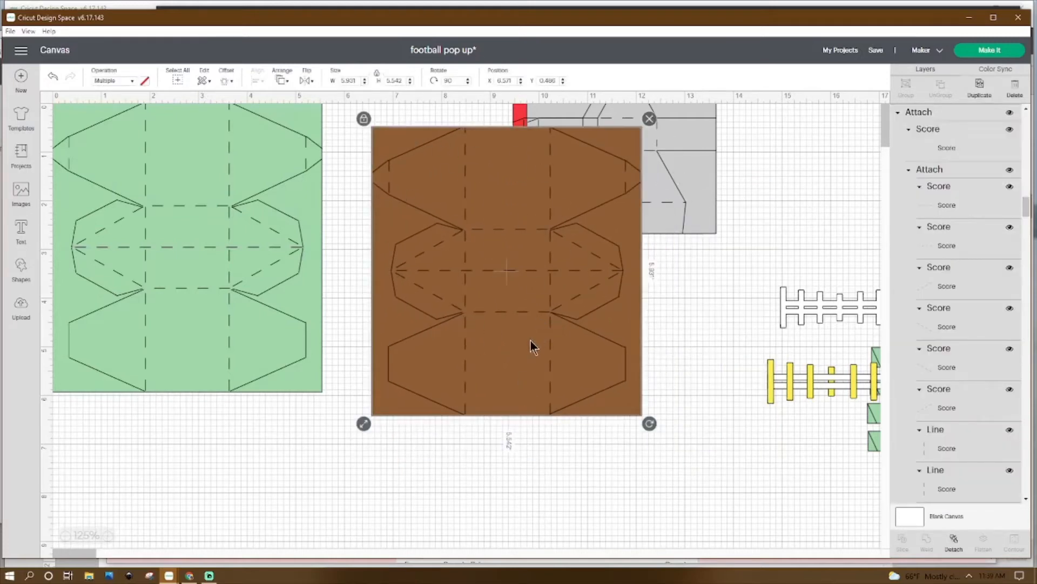
{"action": "left_click_drag", "start_coordinate": [530, 347], "coordinate": [633, 383]}
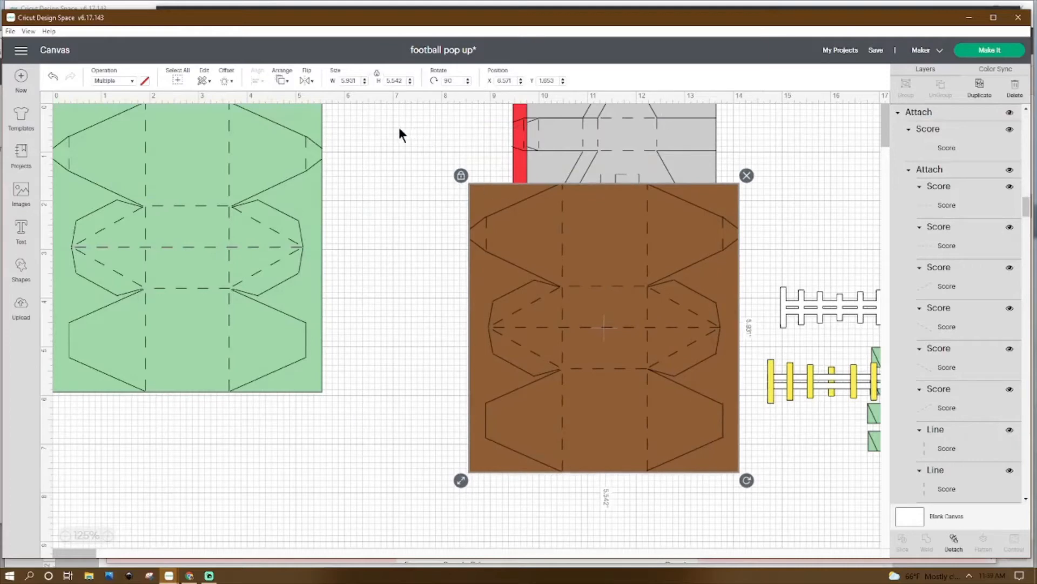
Attach the green square and all its cut and score lines together, and move the attached piece over to the brown base.
{"action": "left_click_drag", "start_coordinate": [371, 108], "coordinate": [4, 398]}
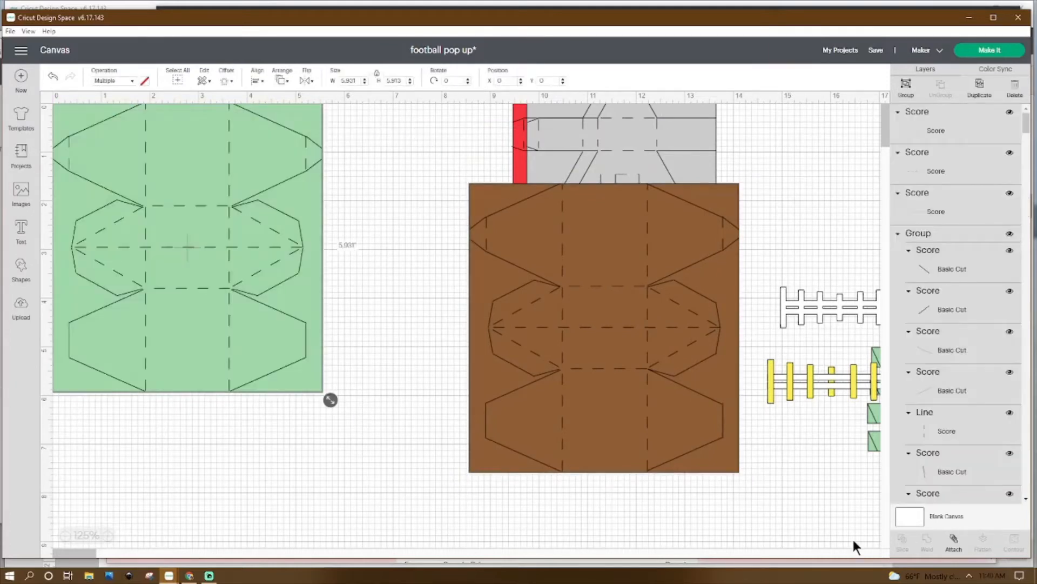
{"action": "left_click", "coordinate": [954, 542]}
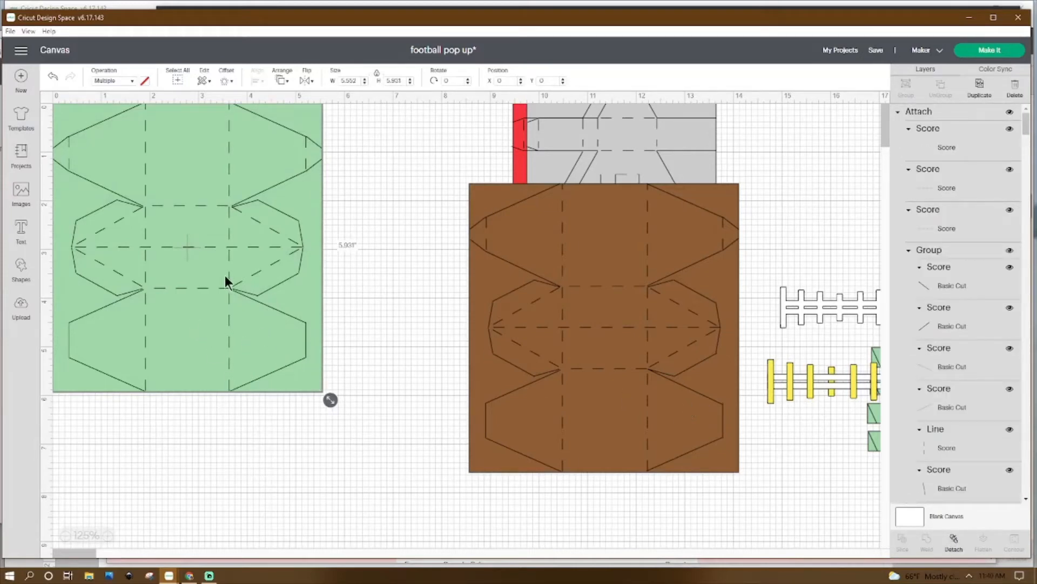
{"action": "left_click_drag", "start_coordinate": [226, 275], "coordinate": [671, 367]}
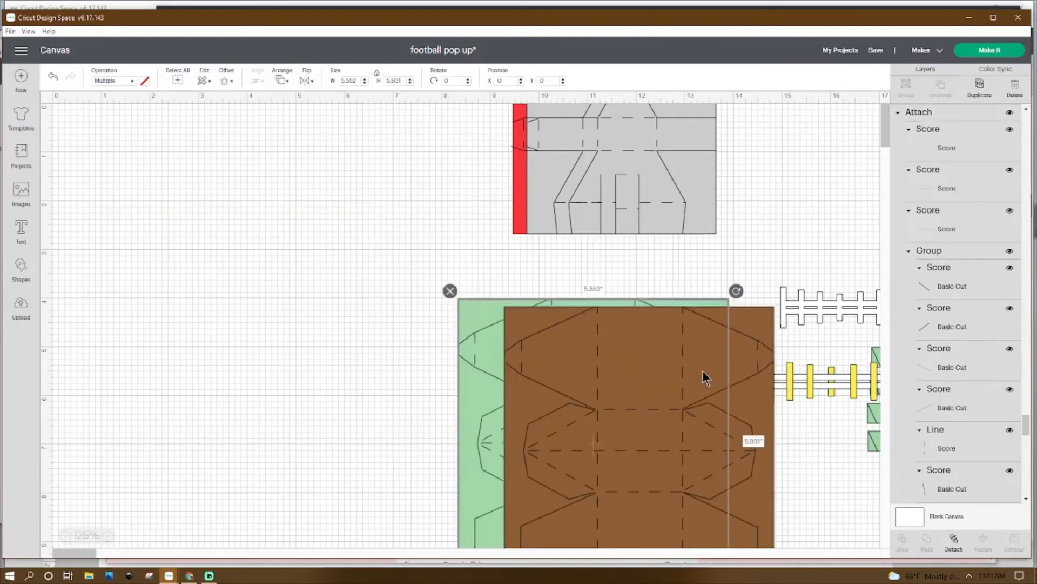
{"action": "left_click_drag", "start_coordinate": [702, 371], "coordinate": [702, 379]}
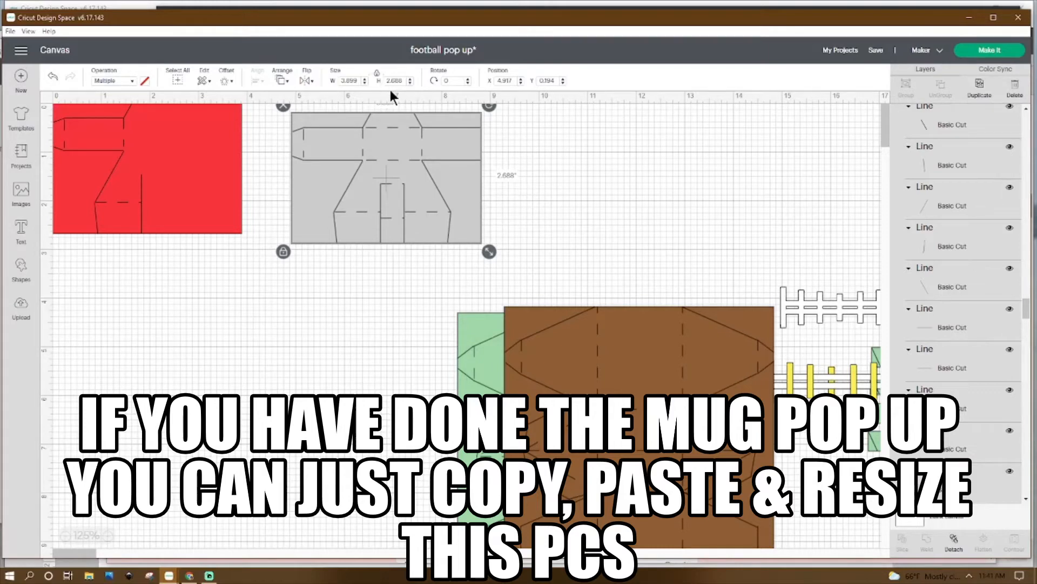
Move the finished grey piece away from the red square, and check the red square's size and position.
{"action": "left_click_drag", "start_coordinate": [386, 161], "coordinate": [575, 154]}
{"action": "left_click", "coordinate": [241, 203]}
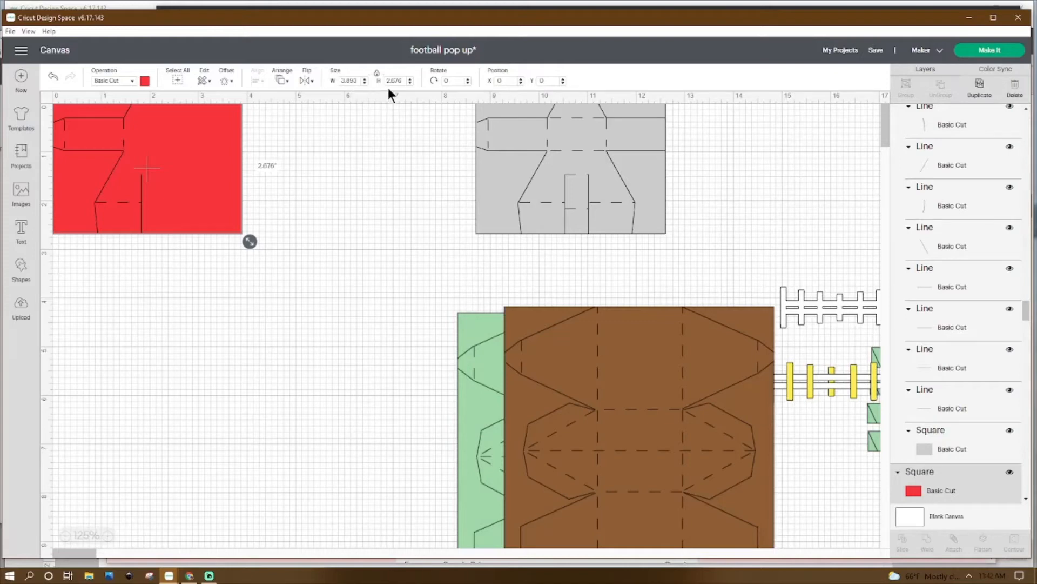
{"action": "left_click", "coordinate": [126, 283]}
Insert a score line, place it just beside the red square, and change its operation to Basic Cut.
{"action": "left_click", "coordinate": [21, 277]}
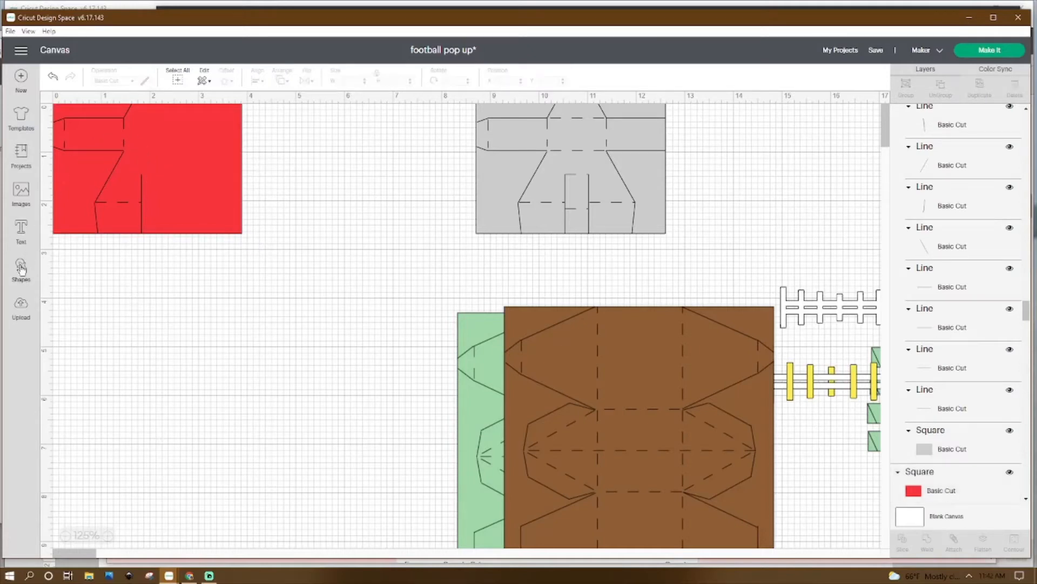
{"action": "left_click", "coordinate": [73, 134]}
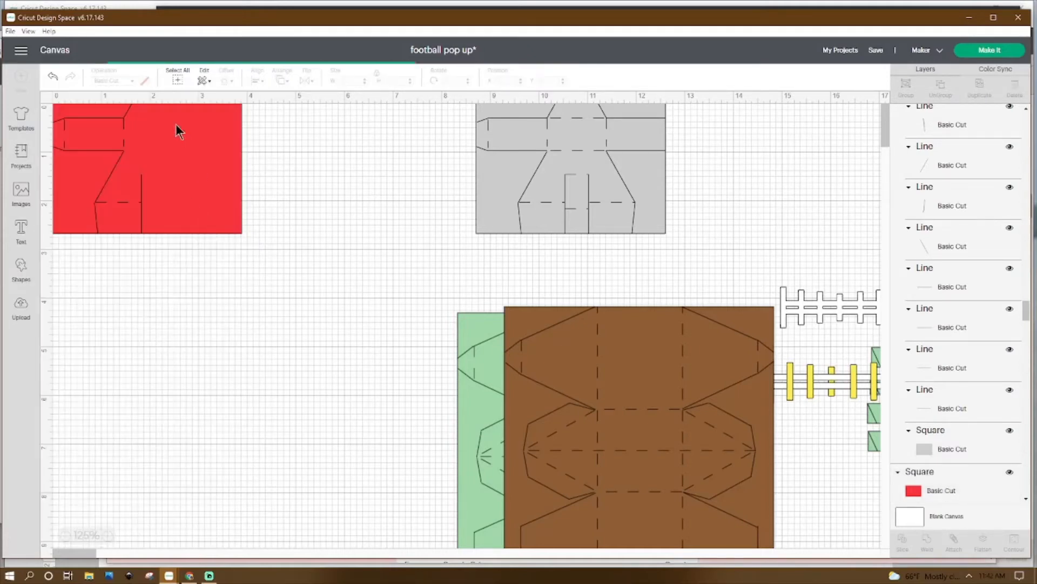
{"action": "left_click", "coordinate": [107, 188]}
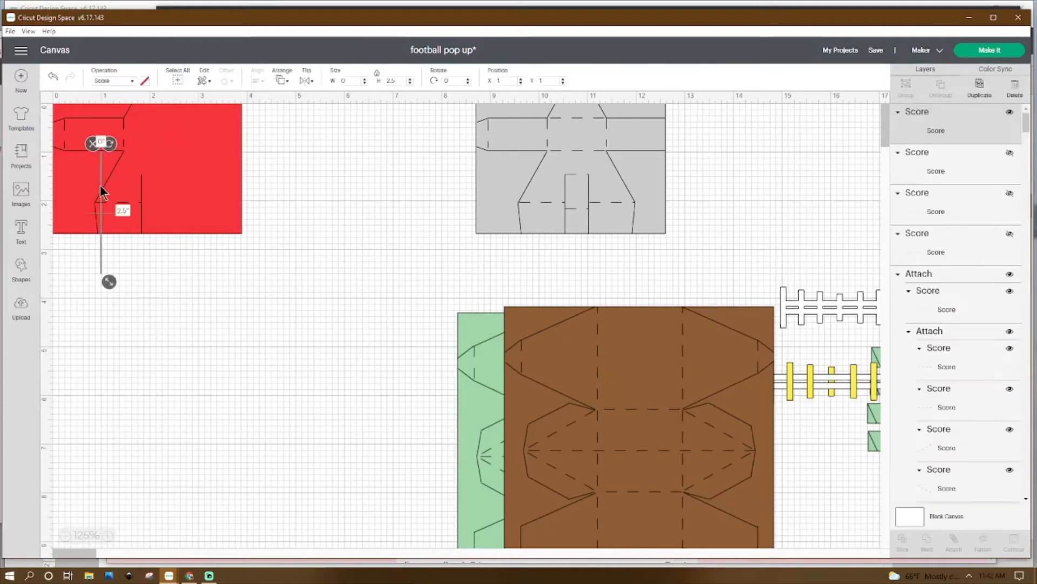
{"action": "left_click_drag", "start_coordinate": [101, 188], "coordinate": [276, 189]}
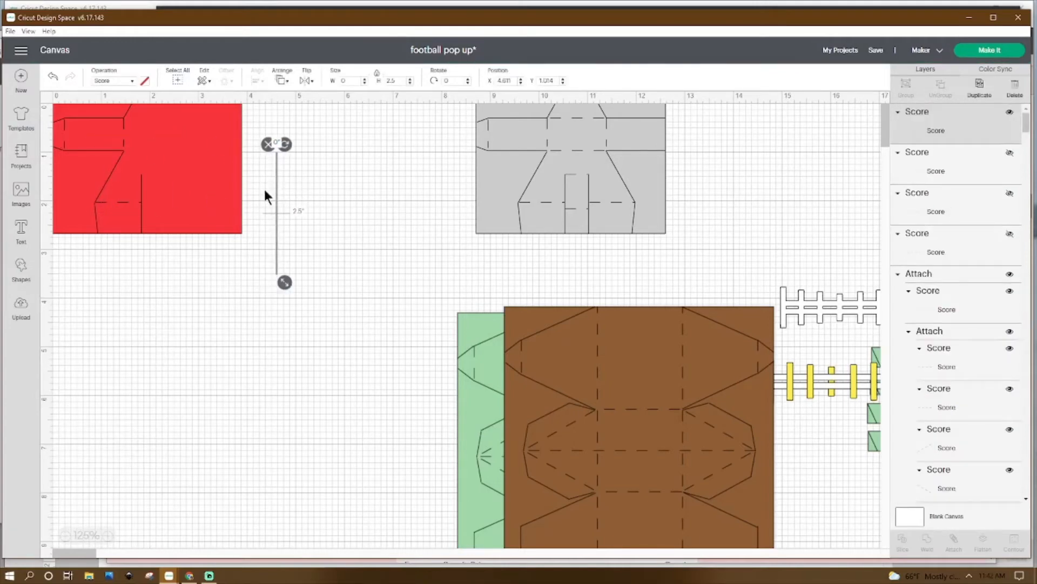
{"action": "left_click", "coordinate": [116, 79]}
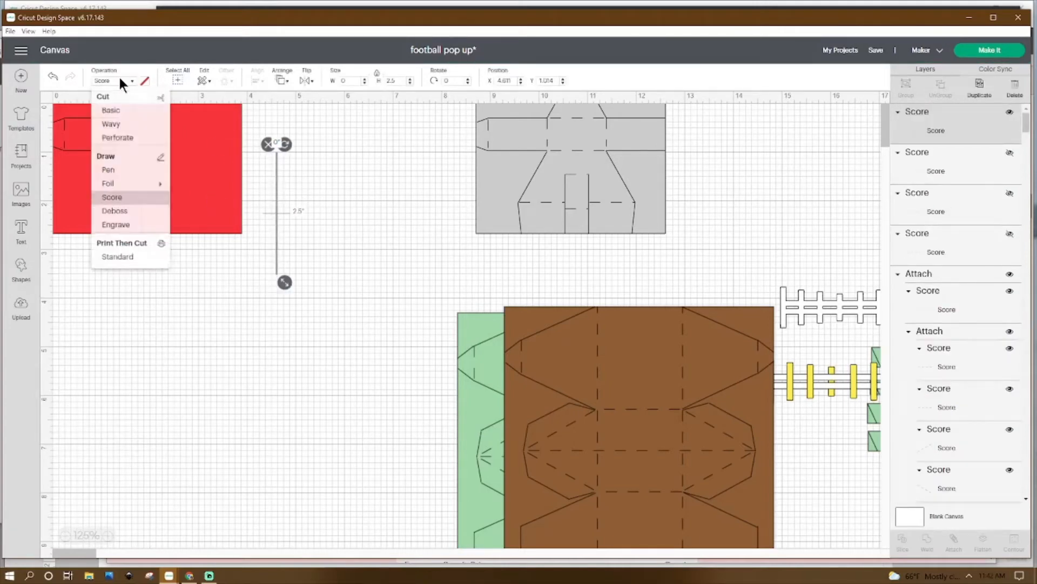
{"action": "left_click", "coordinate": [113, 110]}
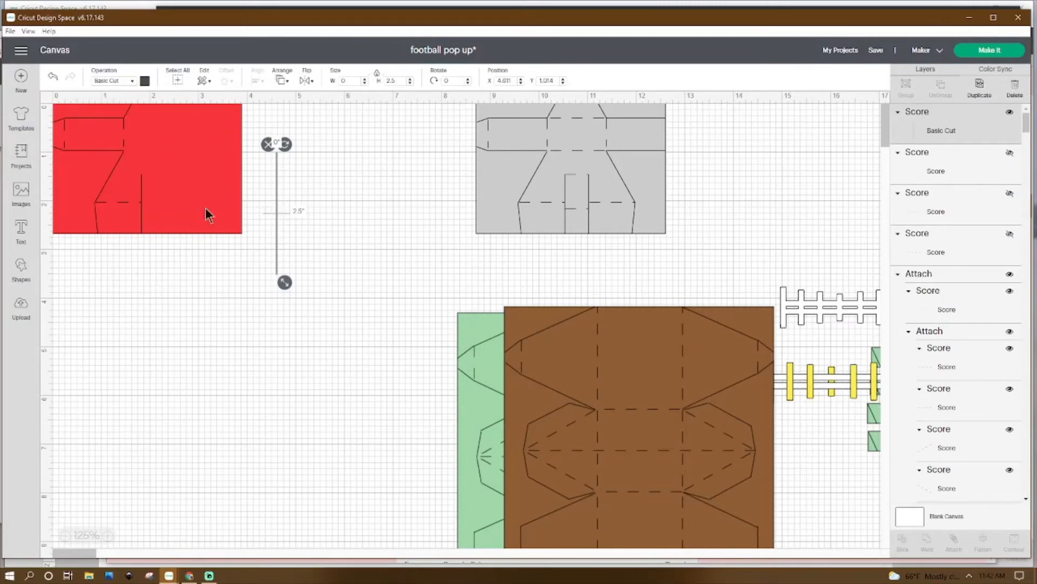
Check the size, rotation and position of the red piece's centre cut line and the two slanted cut lines beside it.
{"action": "left_click", "coordinate": [141, 222]}
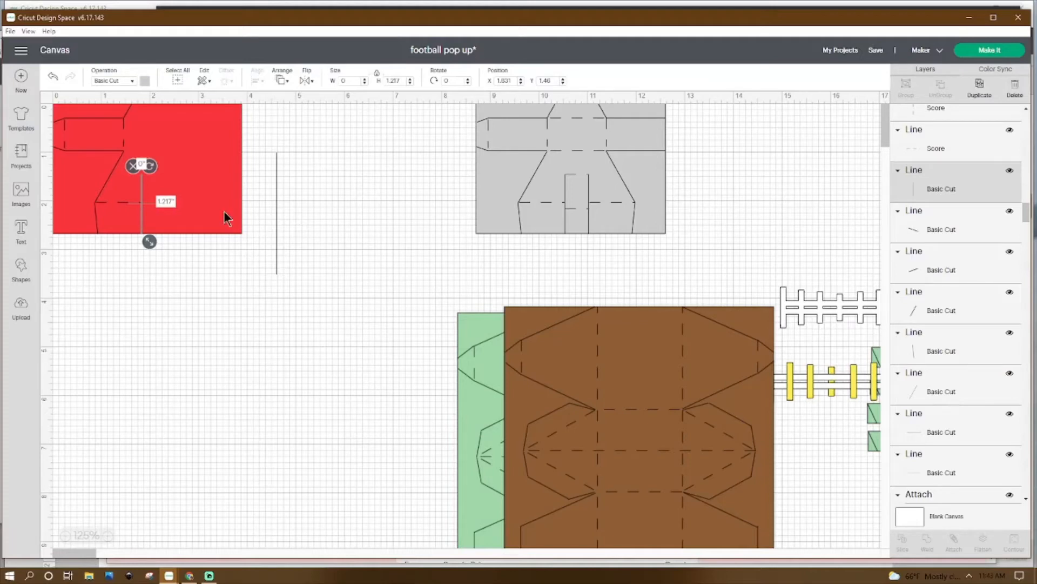
{"action": "right_click", "coordinate": [140, 216]}
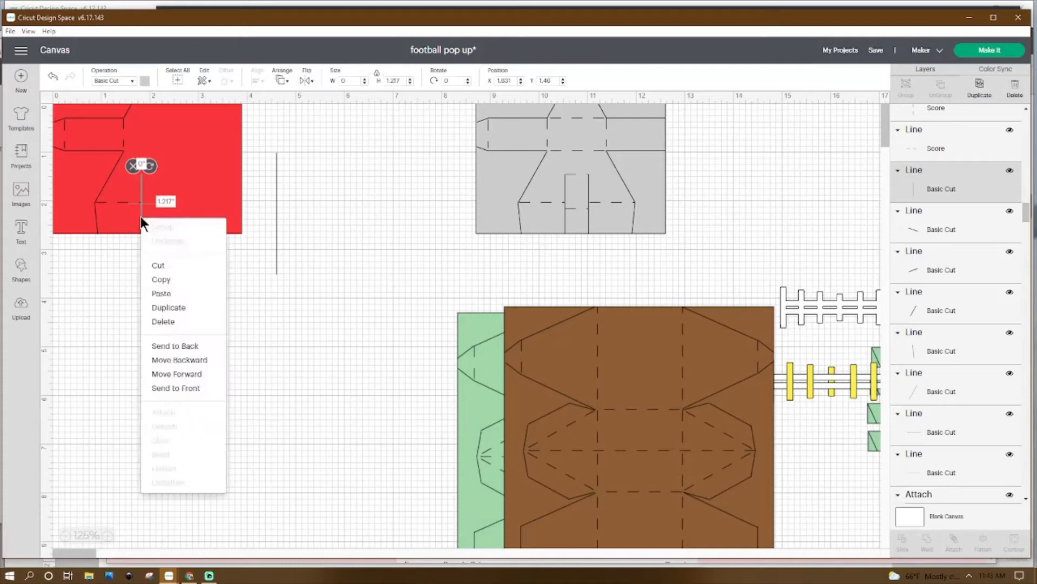
{"action": "left_click", "coordinate": [97, 228]}
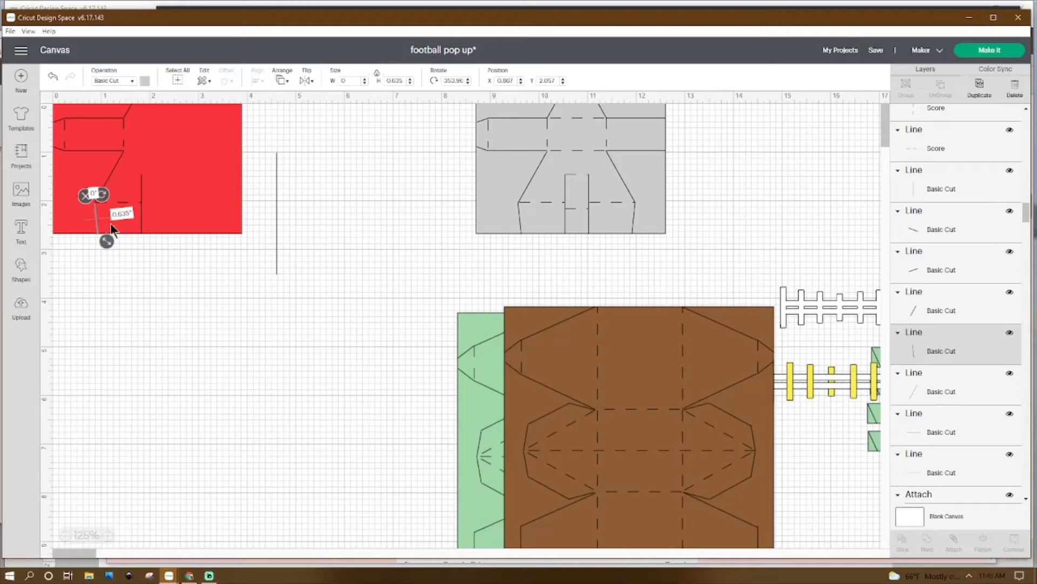
{"action": "right_click", "coordinate": [100, 220]}
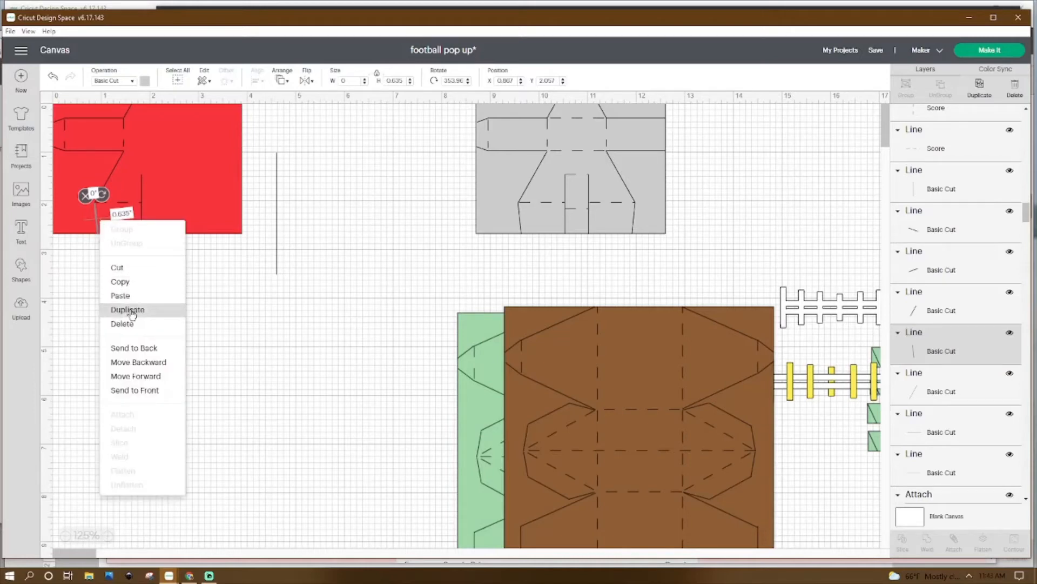
{"action": "left_click", "coordinate": [112, 167]}
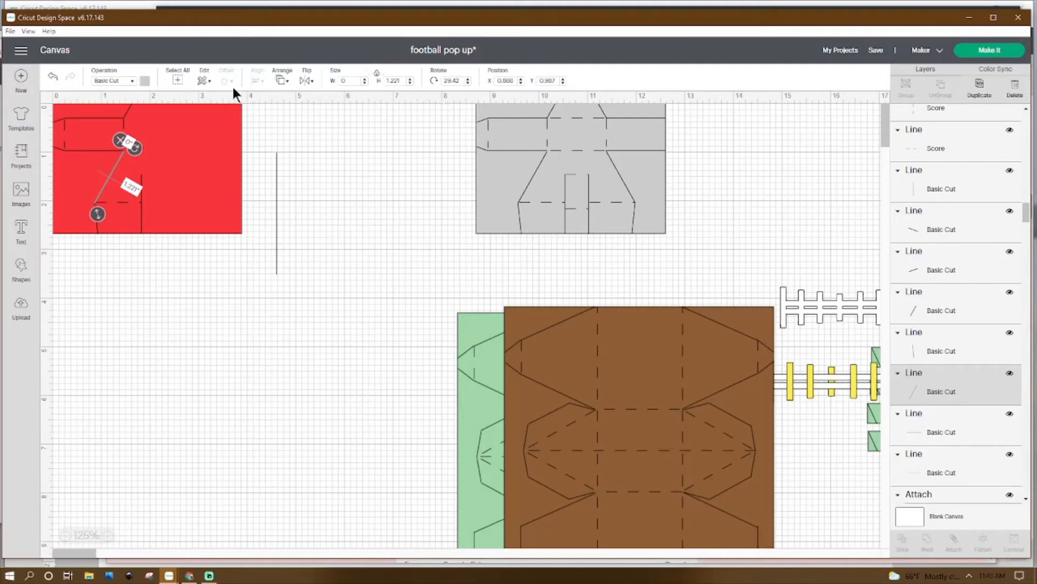
{"action": "right_click", "coordinate": [108, 177]}
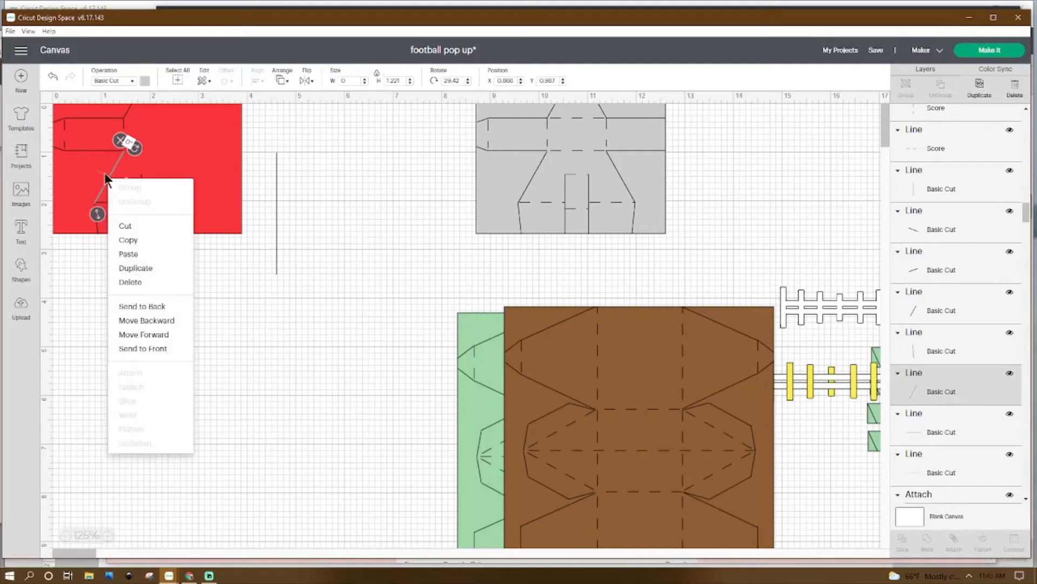
Check the size, rotation and position of the red piece's two horizontal cut lines and the small slanted cuts at its edge tab.
{"action": "left_click", "coordinate": [96, 151]}
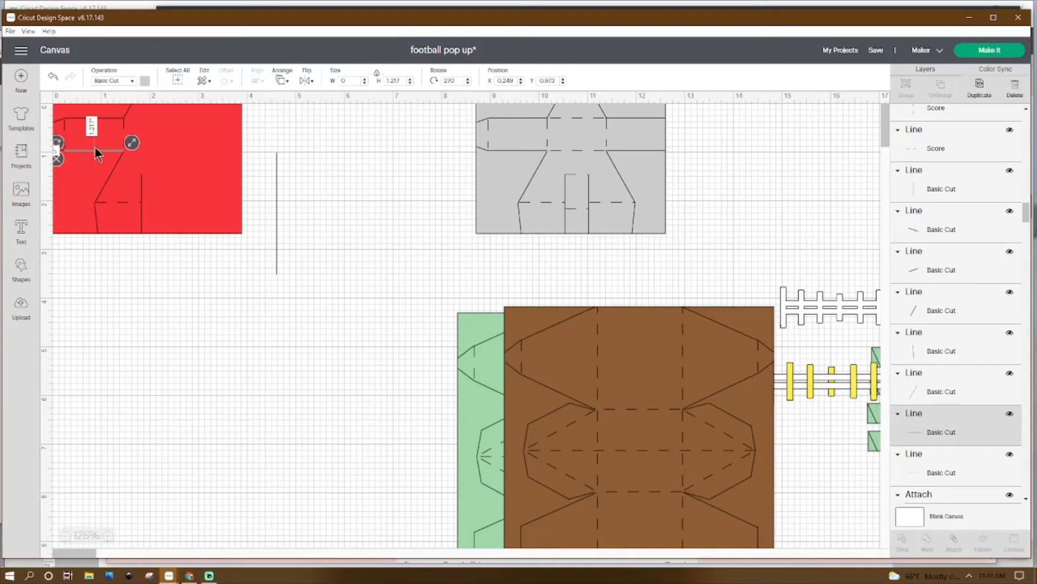
{"action": "right_click", "coordinate": [97, 151]}
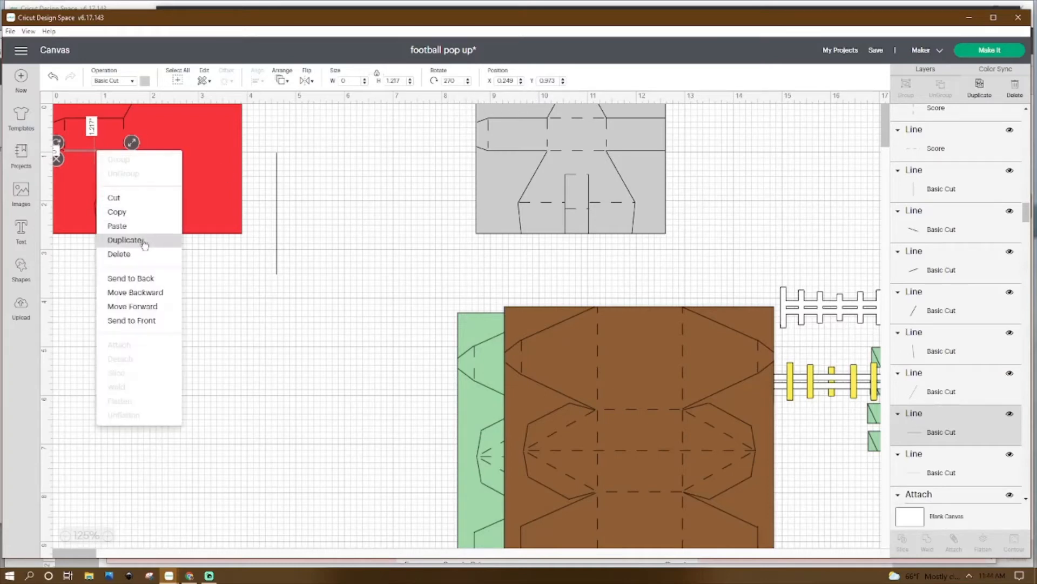
{"action": "left_click", "coordinate": [109, 118]}
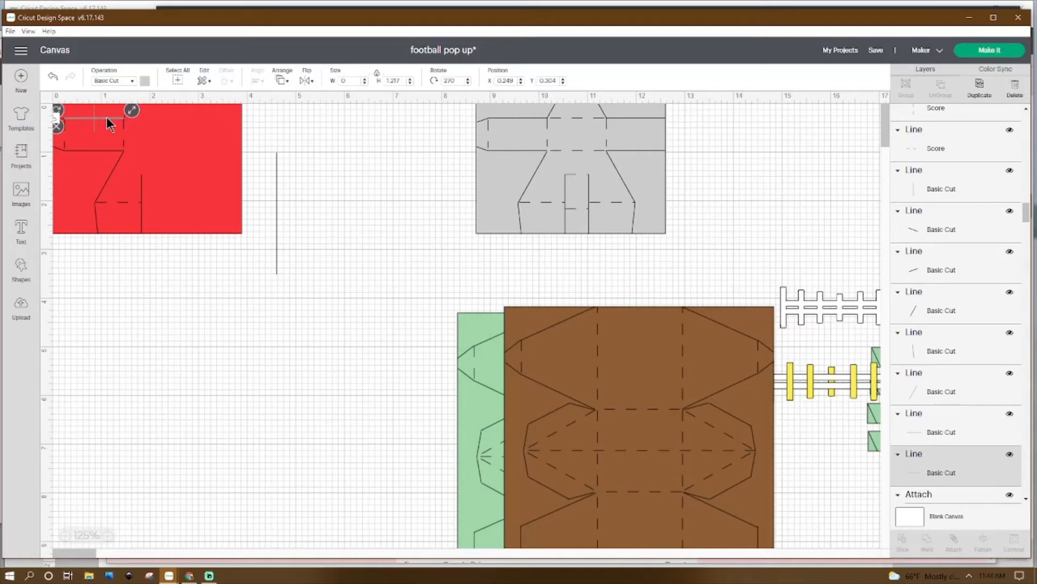
{"action": "left_click", "coordinate": [98, 150]}
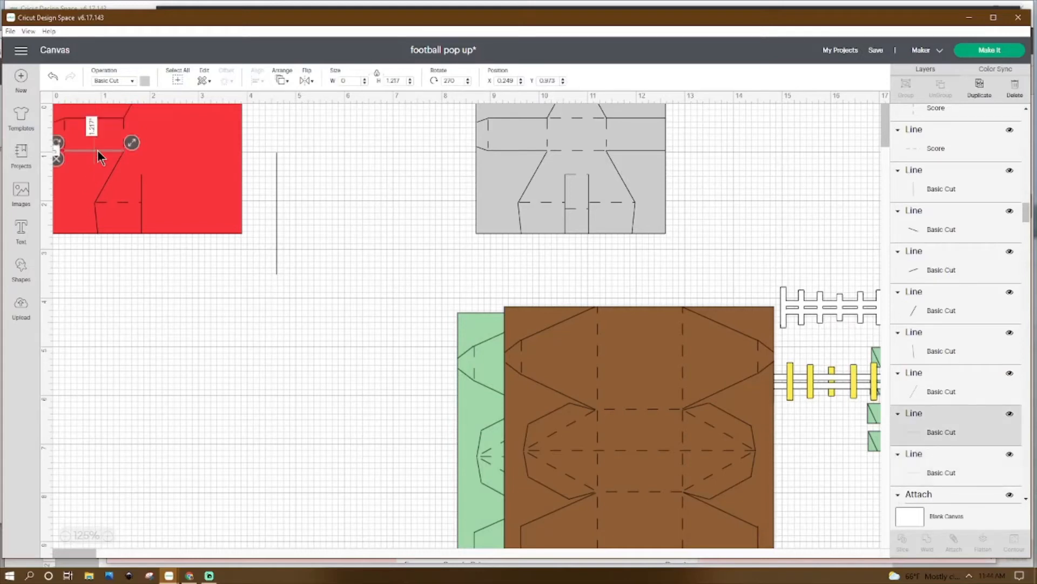
{"action": "left_click", "coordinate": [76, 116]}
{"action": "right_click", "coordinate": [76, 116]}
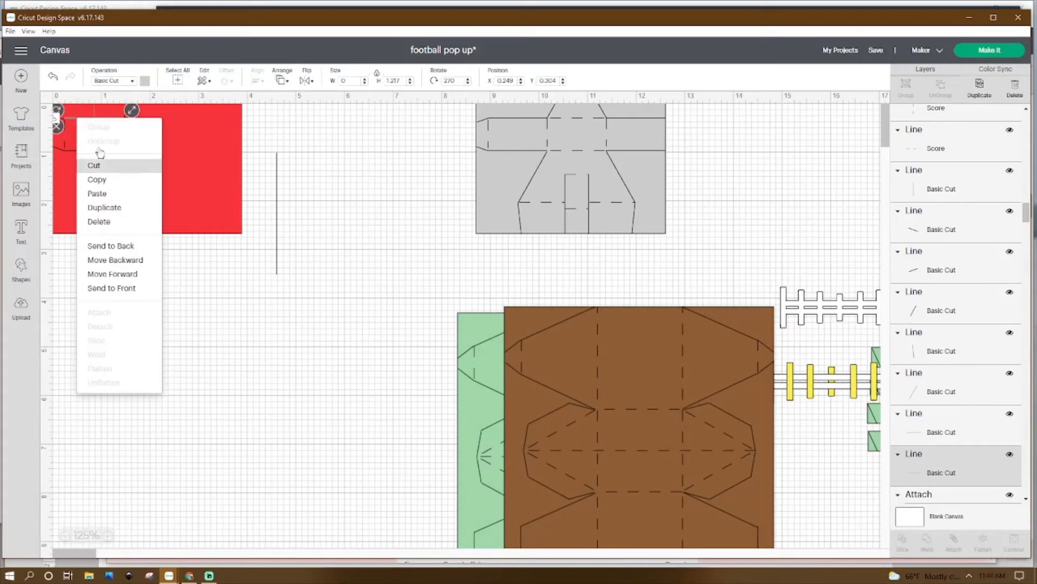
{"action": "left_click", "coordinate": [63, 157]}
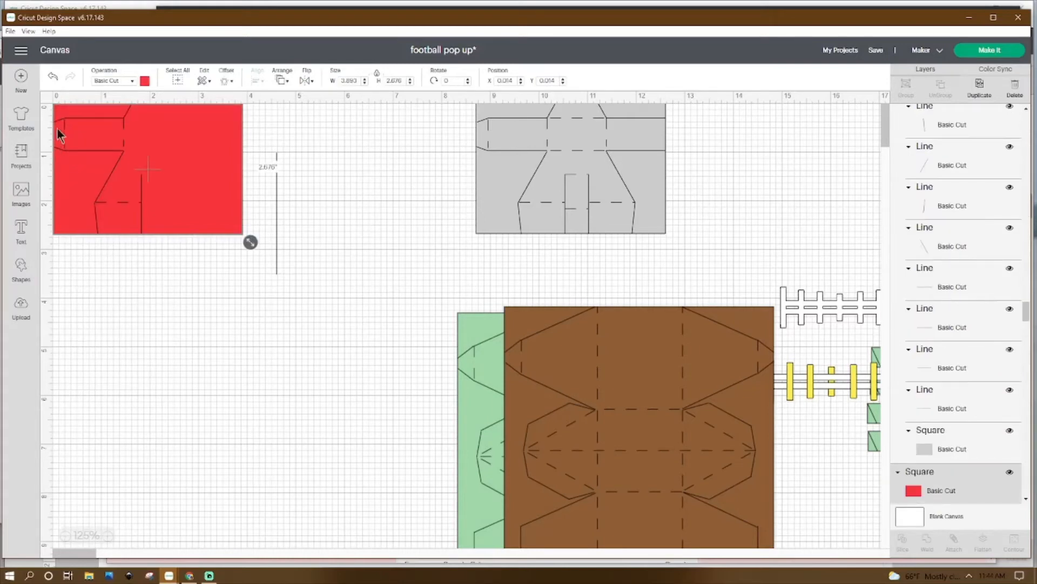
{"action": "left_click", "coordinate": [57, 119]}
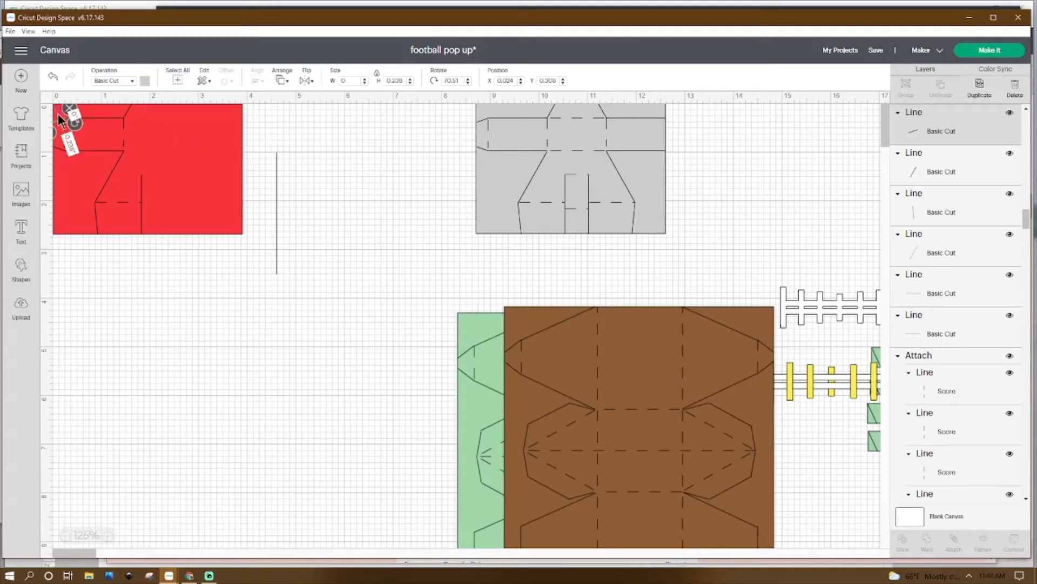
{"action": "left_click", "coordinate": [64, 152]}
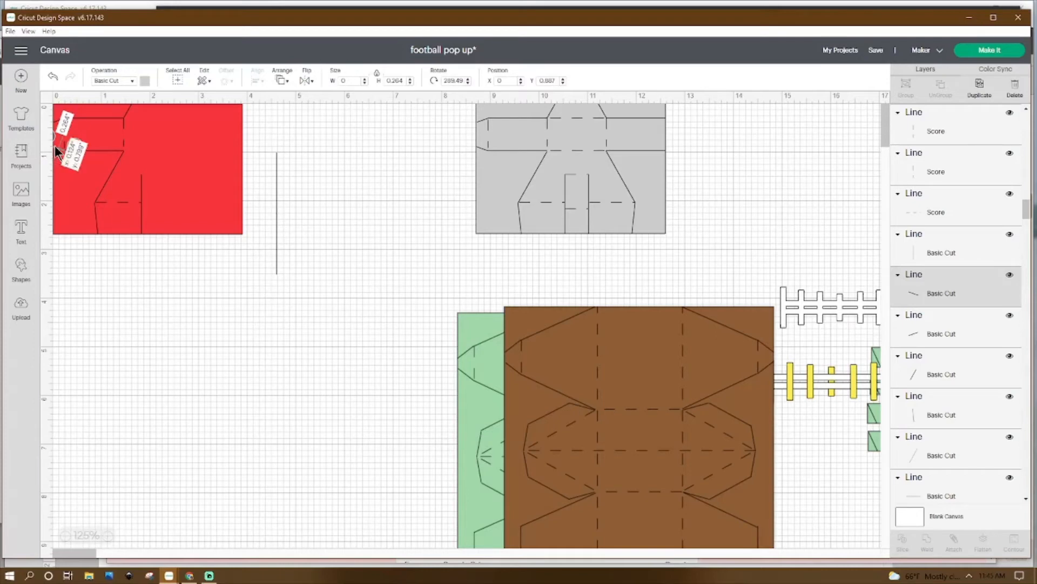
Duplicate the lower slanted tab cut, change the copy's operation to Score, and delete the copy.
{"action": "right_click", "coordinate": [54, 146]}
{"action": "left_click", "coordinate": [108, 243]}
{"action": "left_click", "coordinate": [120, 81]}
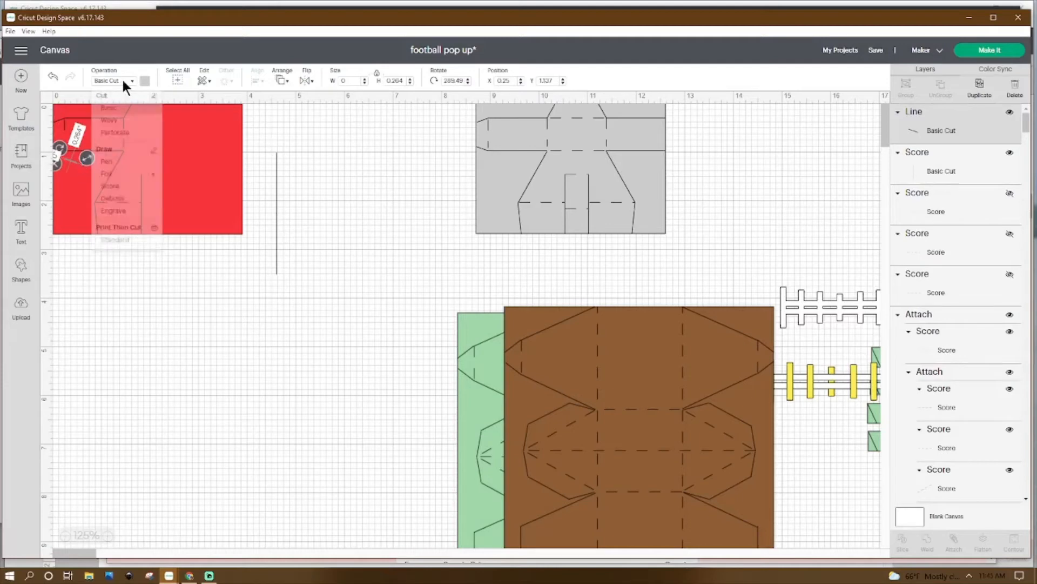
{"action": "left_click", "coordinate": [113, 200]}
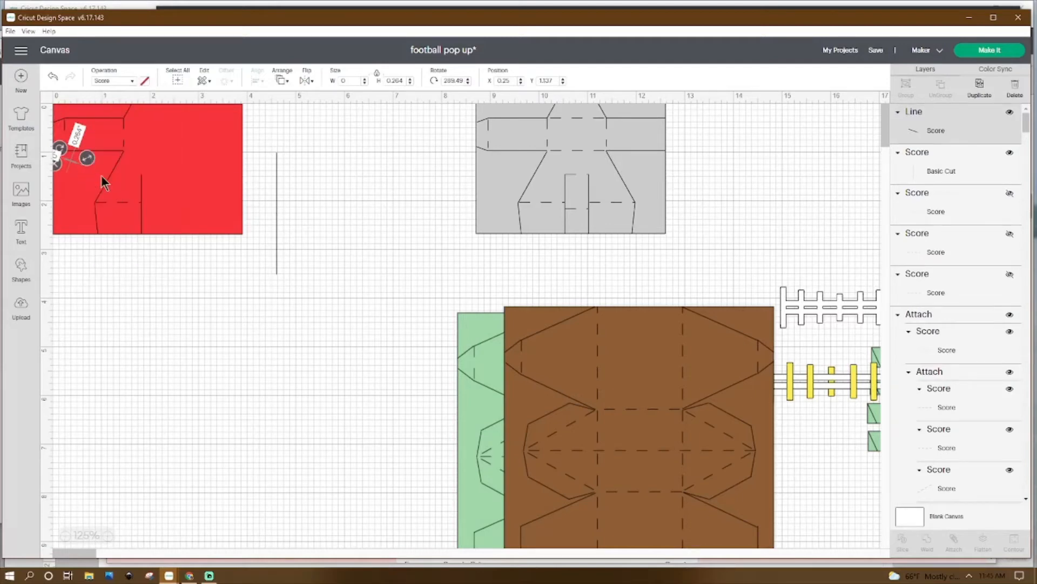
{"action": "left_click_drag", "start_coordinate": [76, 163], "coordinate": [125, 296]}
{"action": "left_click", "coordinate": [116, 319]}
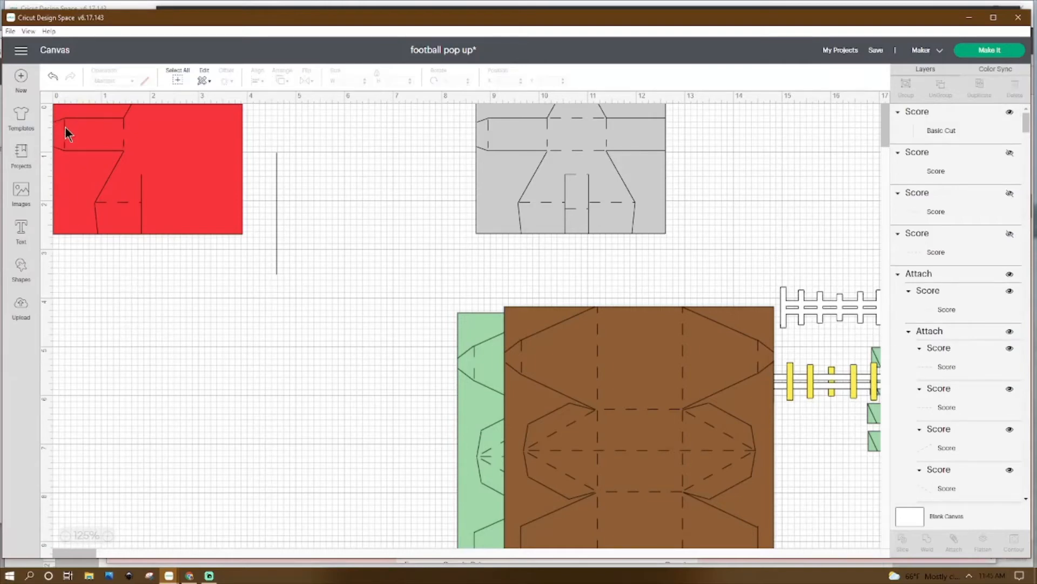
Set the rotation of the short vertical score line at the red piece's edge tab to 0.
{"action": "left_click", "coordinate": [65, 127]}
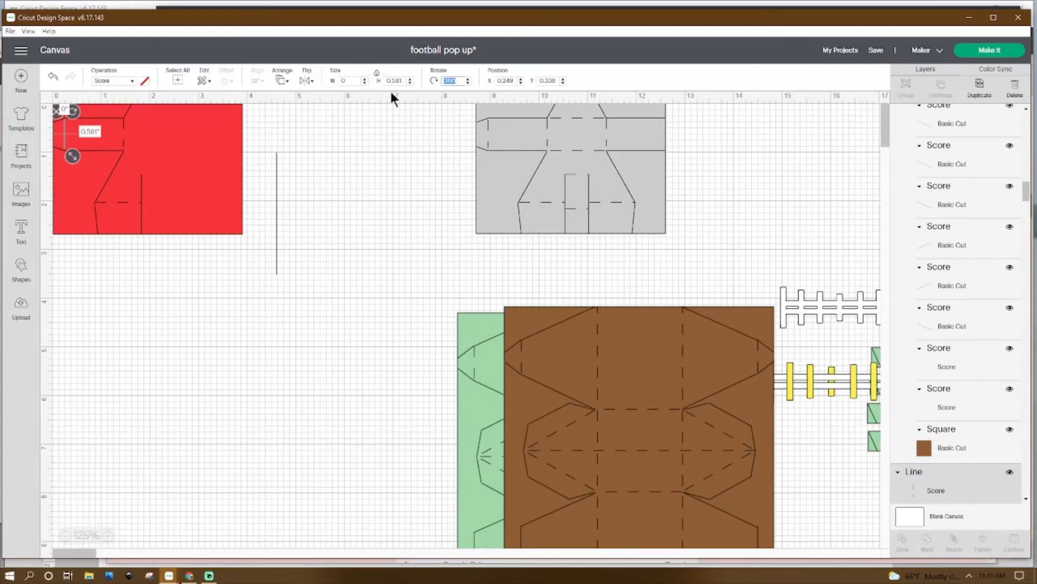
{"action": "type", "text": "0"}
{"action": "right_click", "coordinate": [66, 132]}
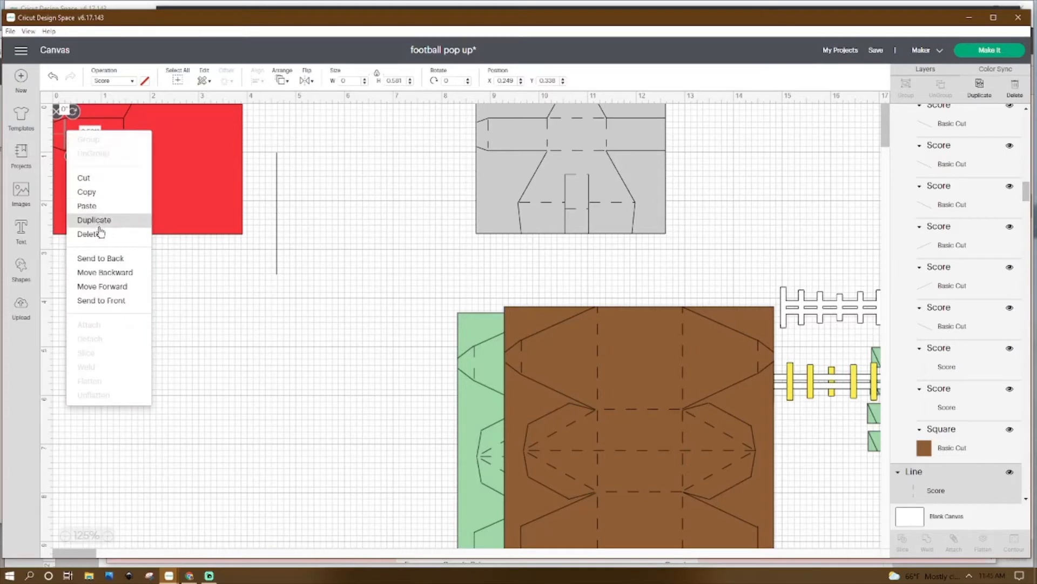
{"action": "left_click", "coordinate": [306, 165]}
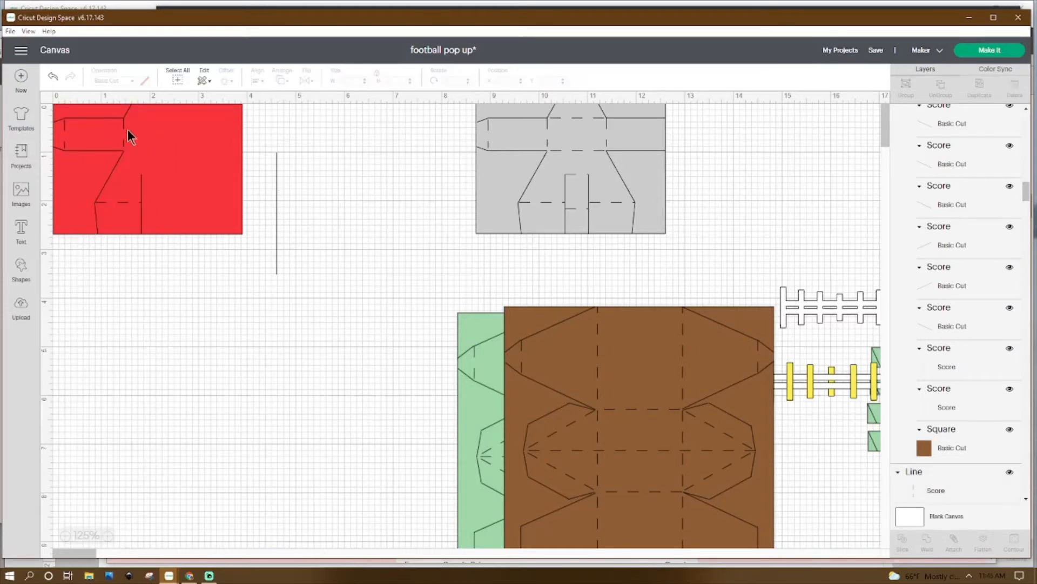
Check the size, rotation and position of the second vertical score line, at the inner end of the tab.
{"action": "key", "text": "ctrl+v"}
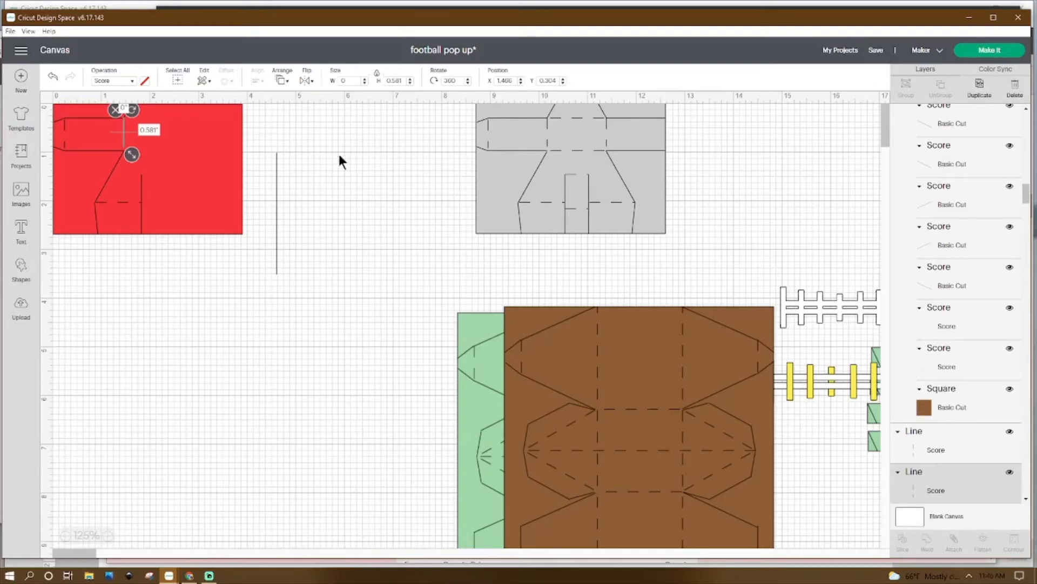
{"action": "right_click", "coordinate": [123, 134]}
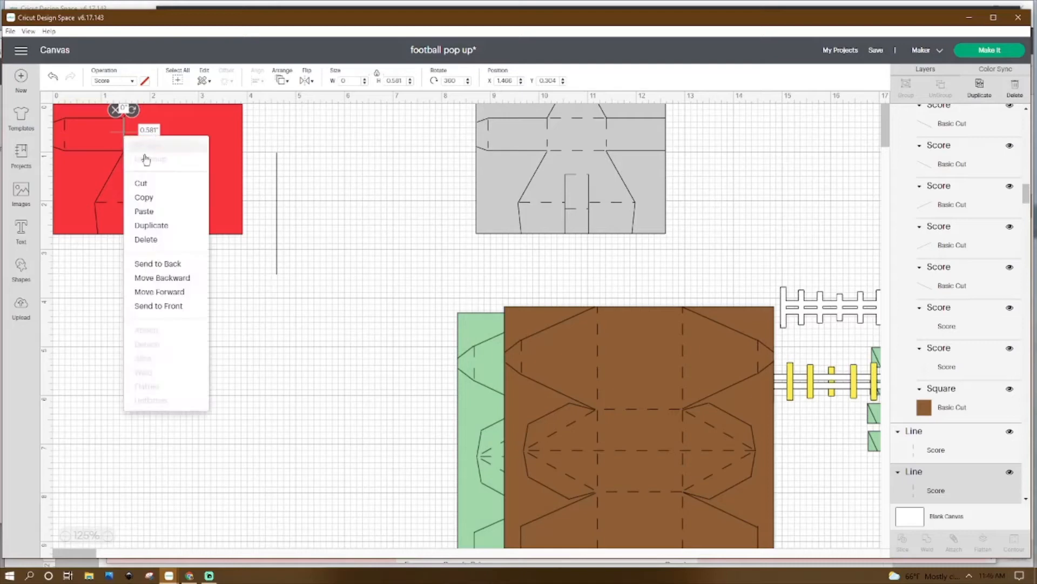
{"action": "left_click", "coordinate": [379, 164]}
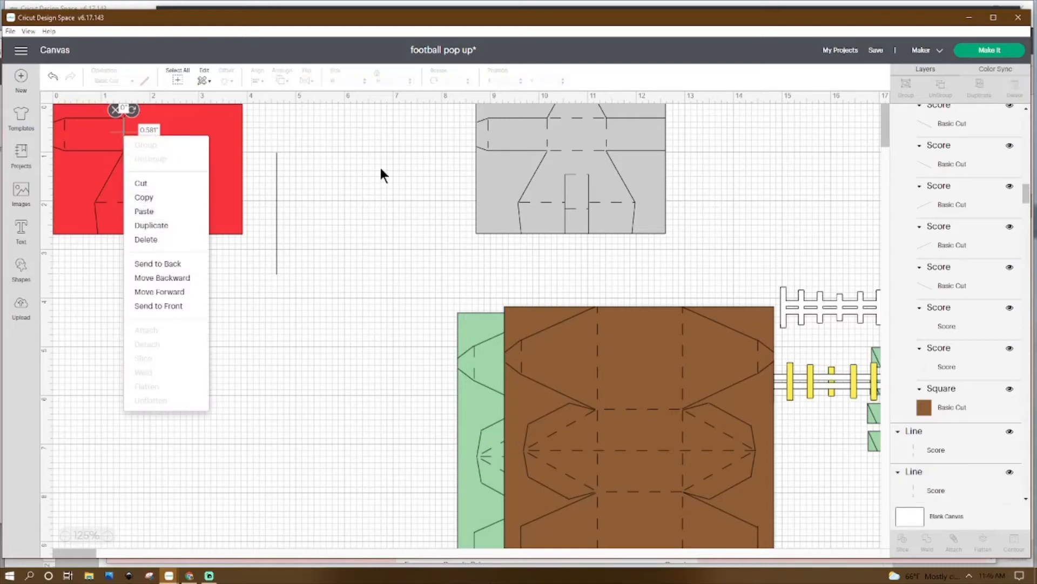
Set the rotation of the red piece's horizontal score line to 90.
{"action": "left_click", "coordinate": [117, 204]}
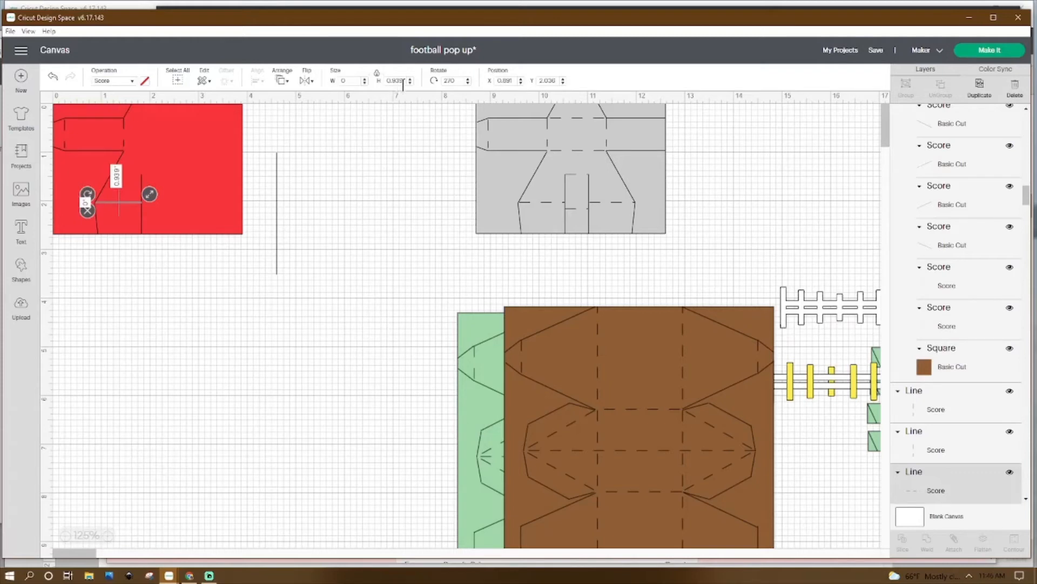
{"action": "double_click", "coordinate": [457, 80]}
{"action": "type", "text": "90"}
{"action": "key", "text": "Return"}
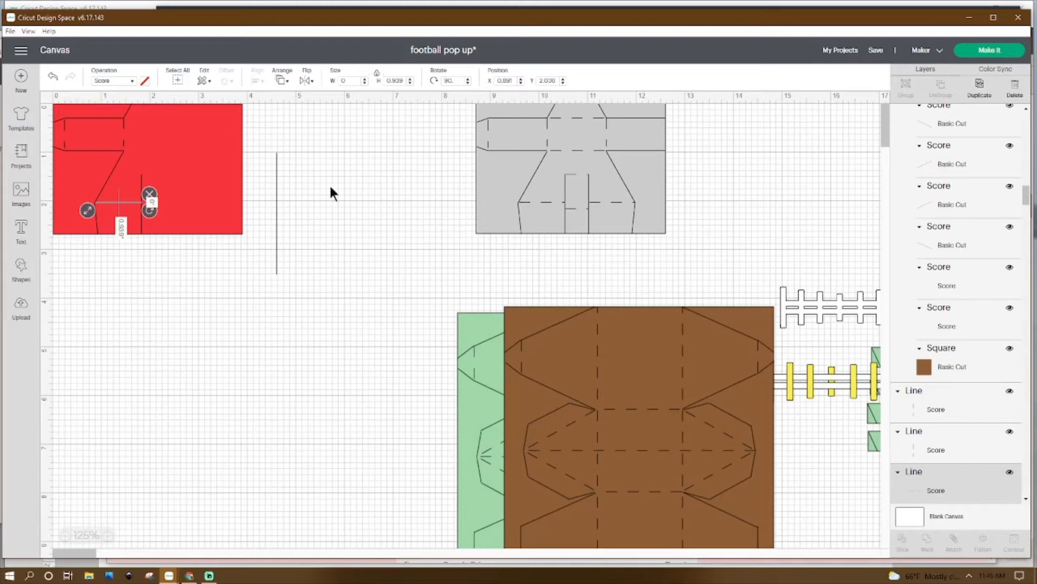
{"action": "left_click", "coordinate": [164, 271]}
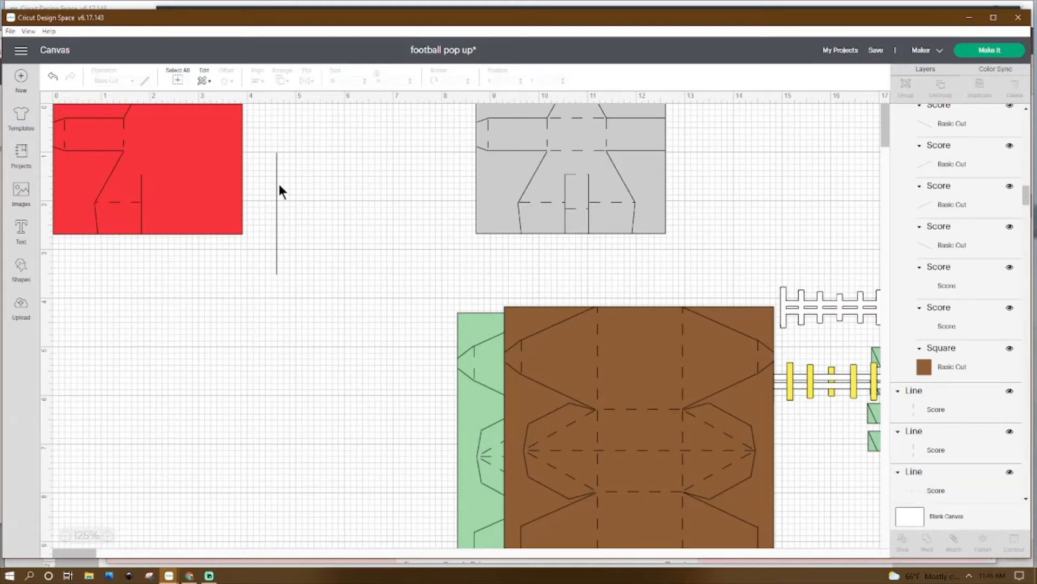
Delete the spare cut line beside the red square, and move the square down clear of its cut and score lines.
{"action": "left_click", "coordinate": [276, 158]}
{"action": "left_click", "coordinate": [267, 145]}
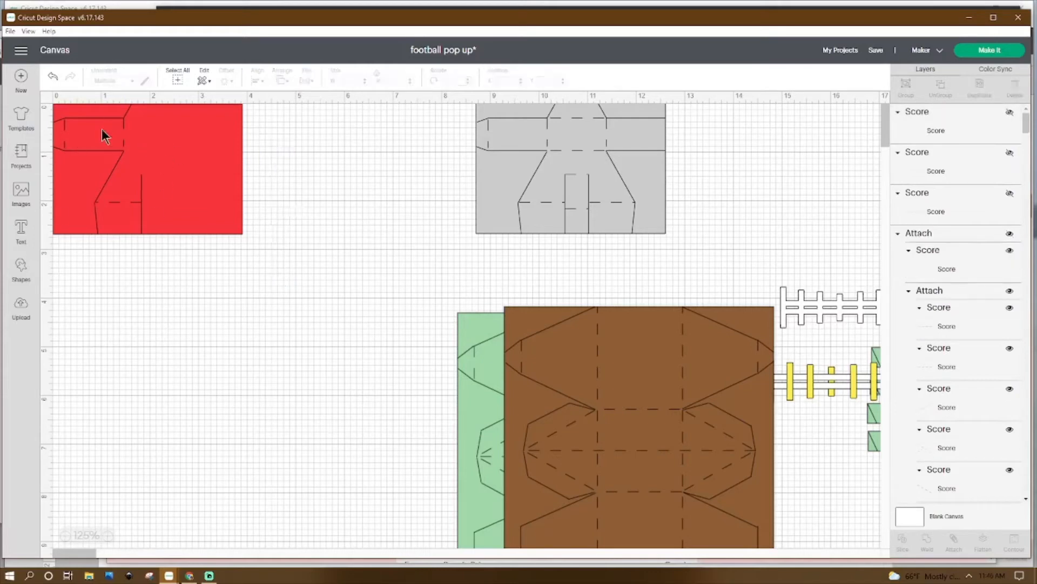
{"action": "left_click", "coordinate": [199, 135]}
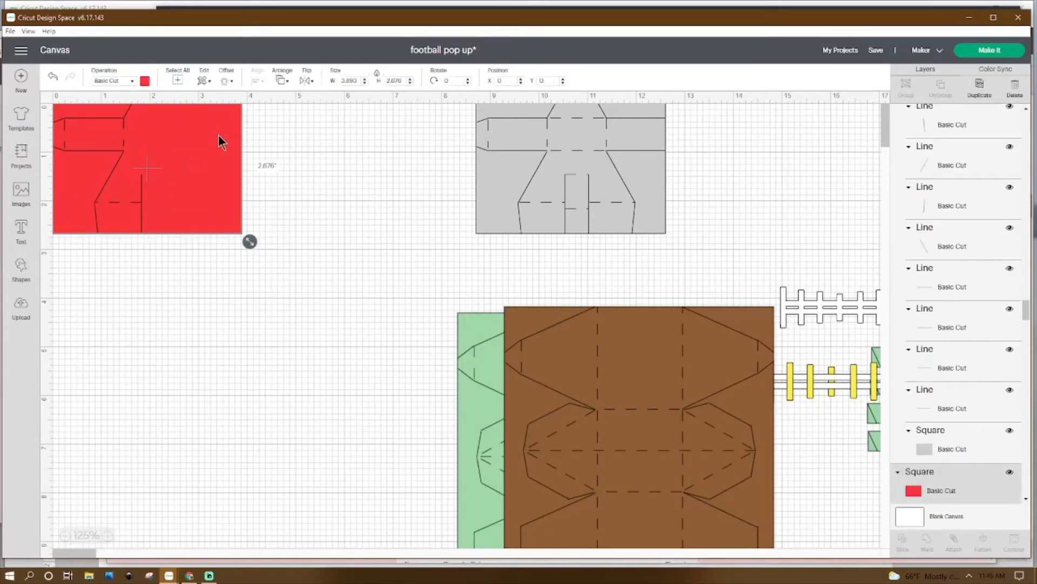
{"action": "left_click_drag", "start_coordinate": [218, 134], "coordinate": [151, 322]}
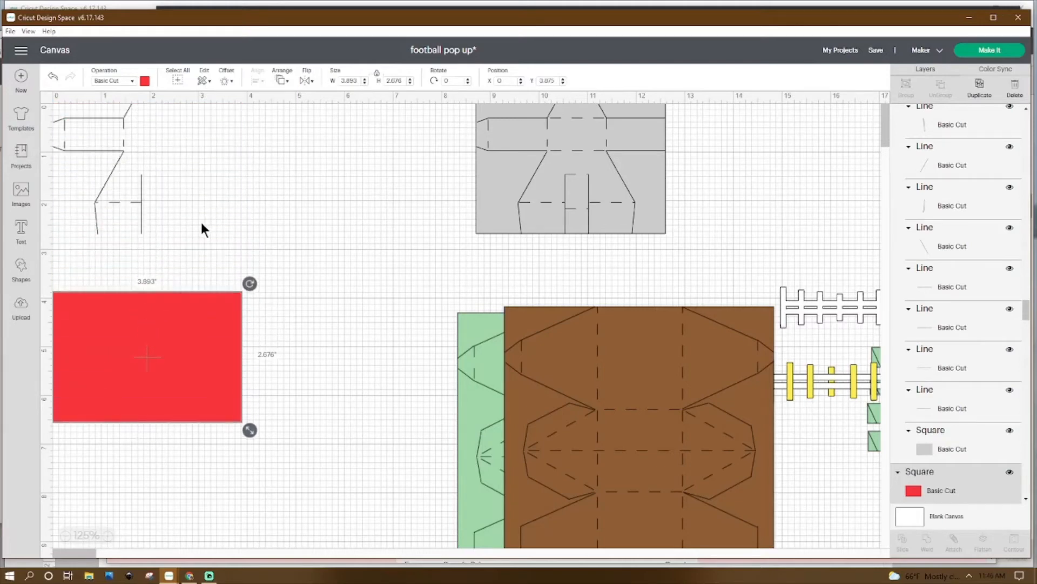
Group all the loose cut and score lines, and move the red square back beneath them to position 0, 0.
{"action": "left_click_drag", "start_coordinate": [189, 248], "coordinate": [52, 91]}
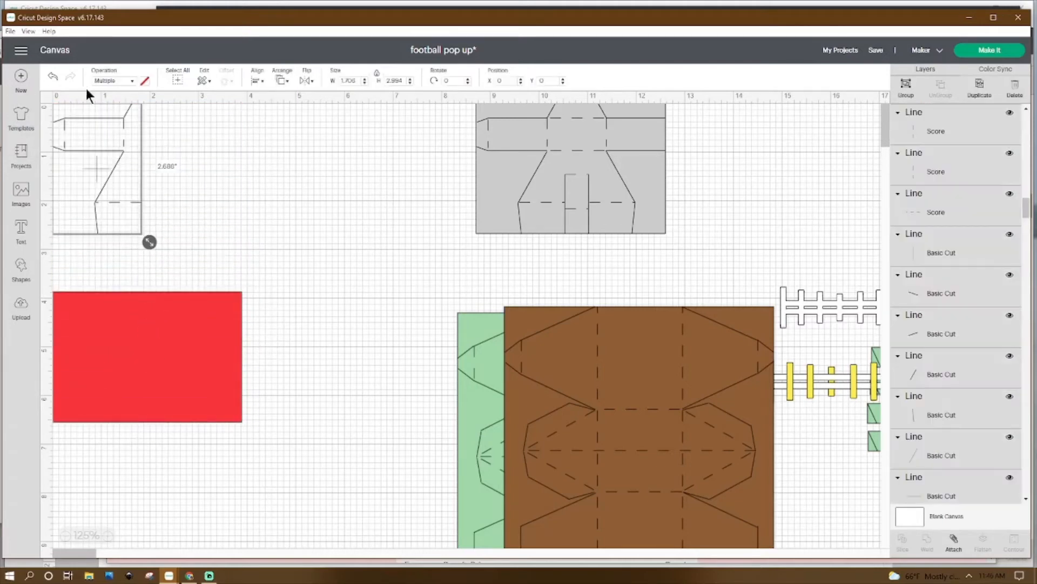
{"action": "left_click", "coordinate": [906, 86]}
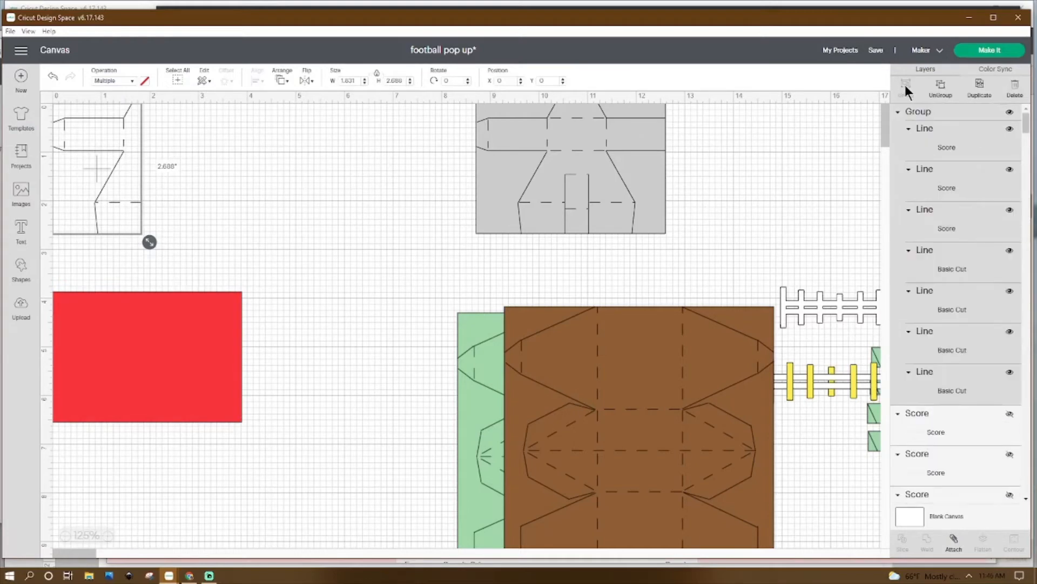
{"action": "left_click_drag", "start_coordinate": [208, 384], "coordinate": [138, 163]}
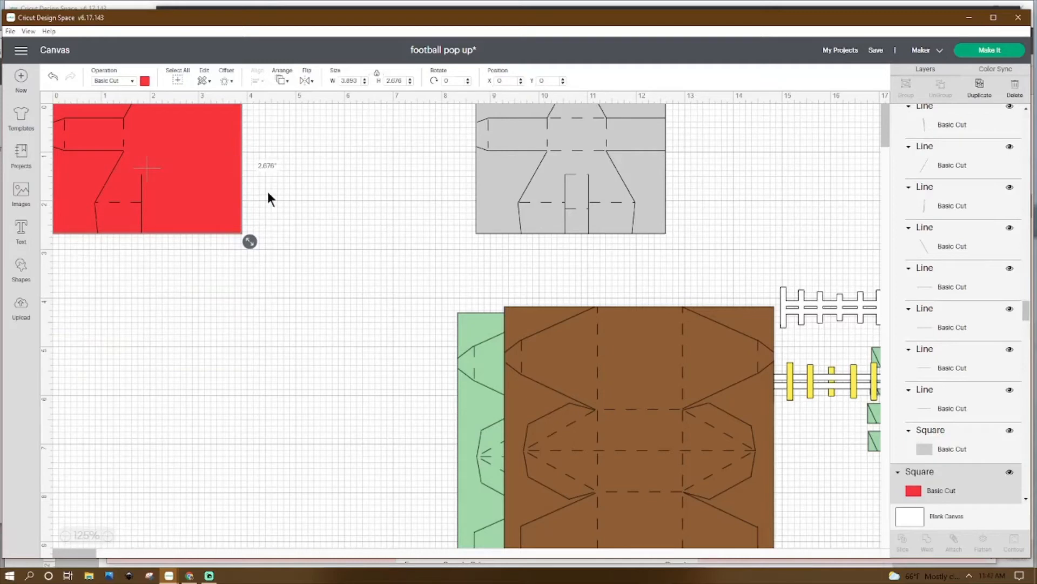
Duplicate the grouped cut and score lines on the red square.
{"action": "left_click", "coordinate": [115, 147]}
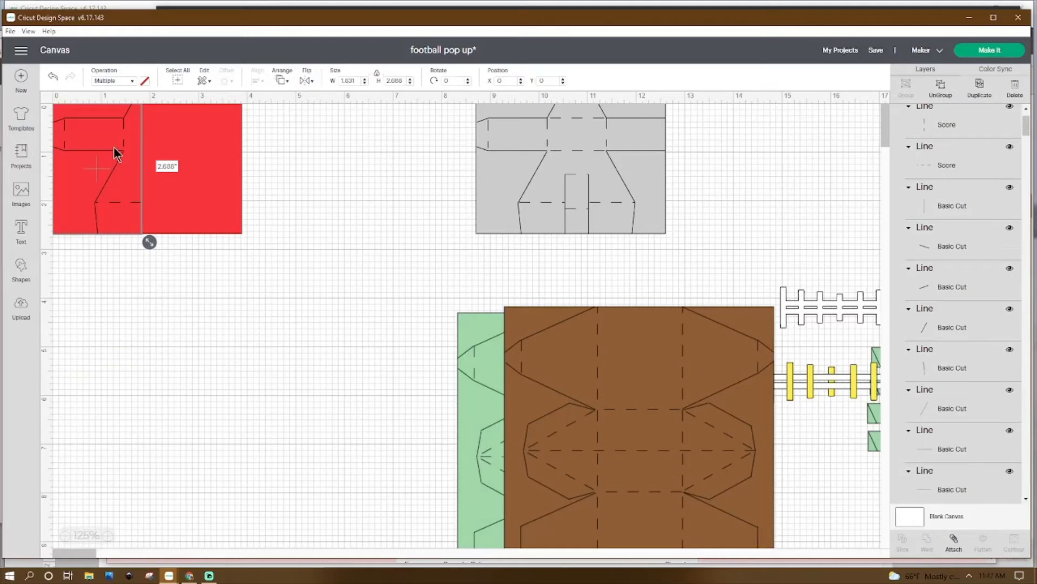
{"action": "right_click", "coordinate": [114, 147]}
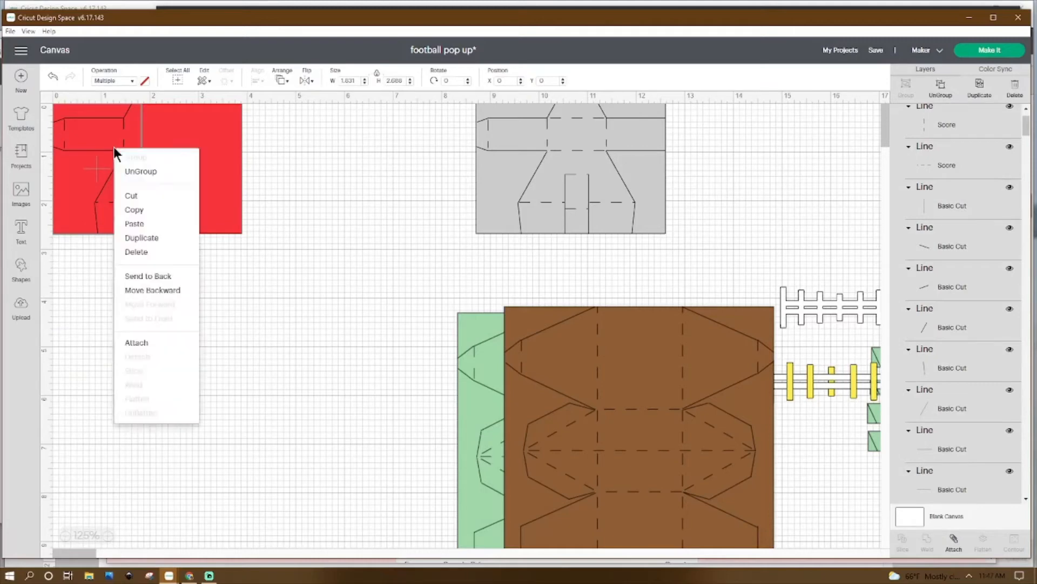
{"action": "left_click", "coordinate": [177, 243]}
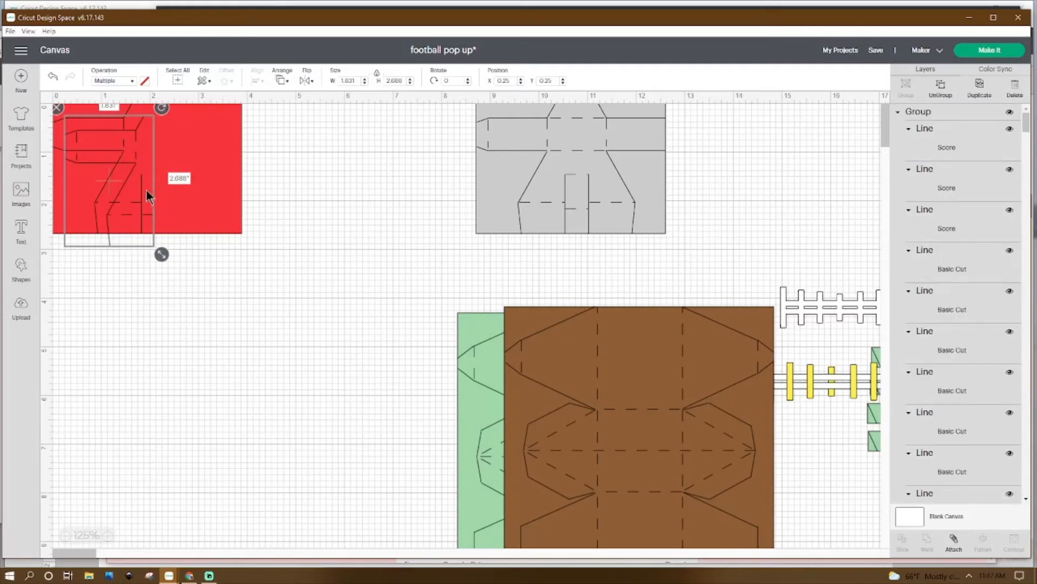
Flip the duplicated line group horizontally, and move it to the blank canvas between the red and gray pieces.
{"action": "left_click", "coordinate": [307, 81]}
{"action": "left_click", "coordinate": [335, 97]}
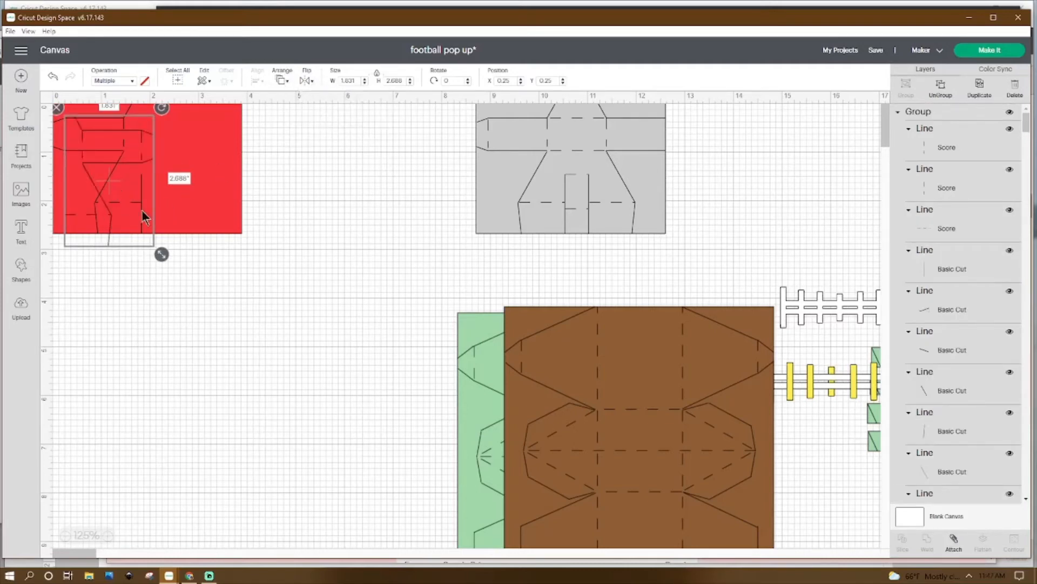
{"action": "left_click_drag", "start_coordinate": [90, 196], "coordinate": [327, 151]}
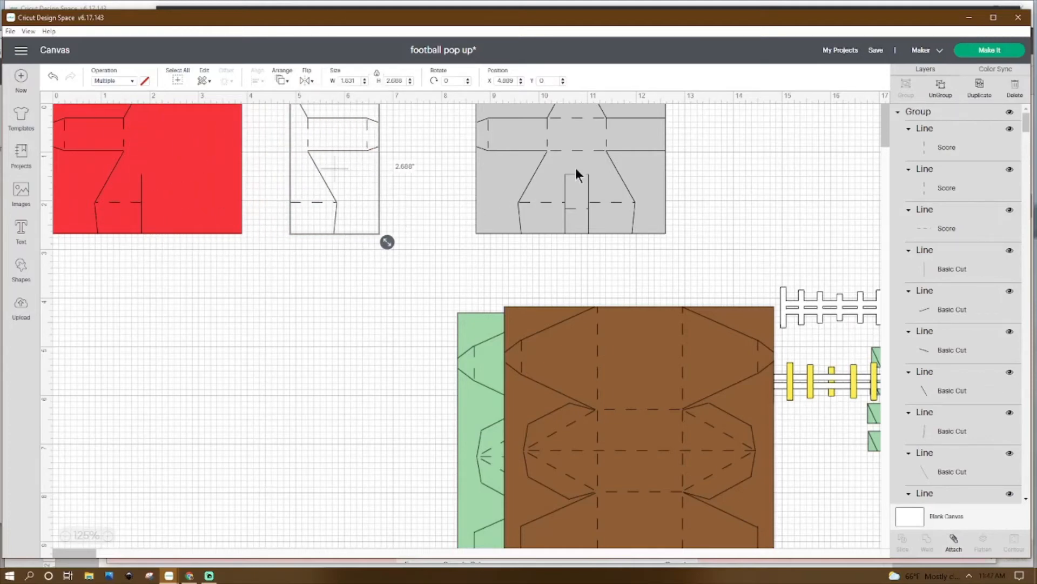
Ungroup the mirrored lines, and delete the end tab's two angled cut lines and its vertical score line.
{"action": "left_click", "coordinate": [943, 92]}
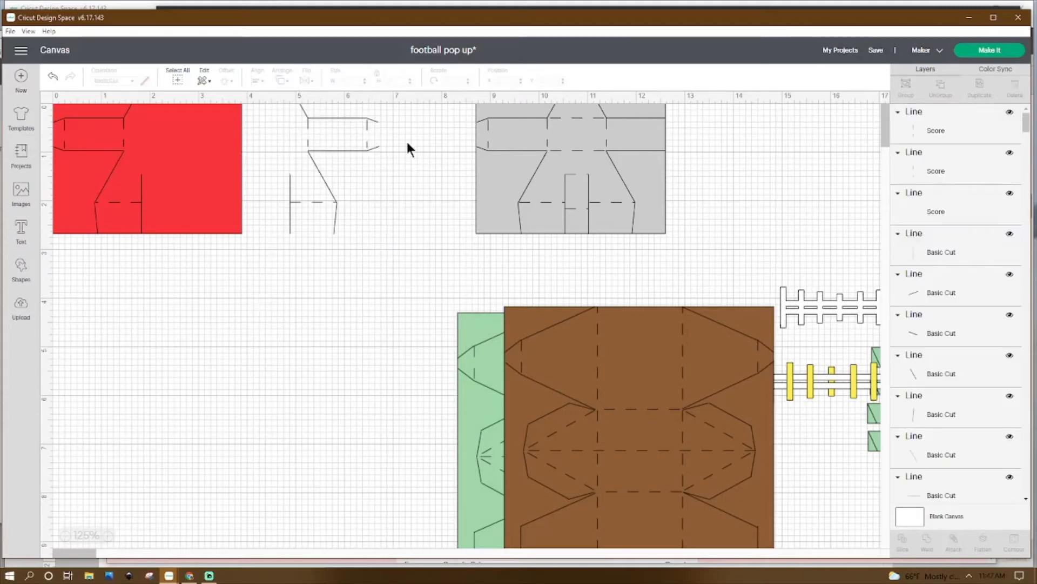
{"action": "left_click", "coordinate": [375, 148]}
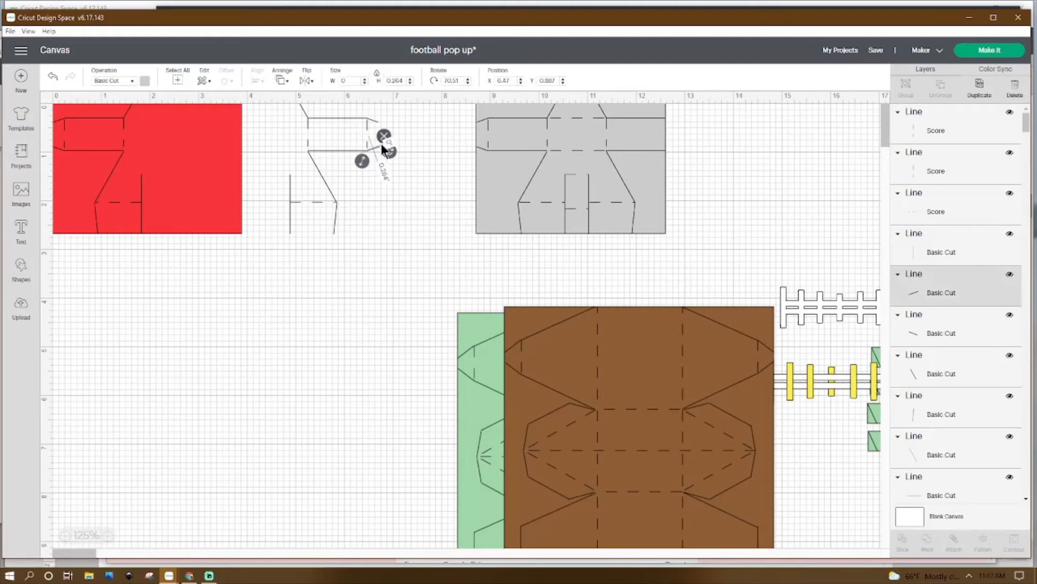
{"action": "left_click", "coordinate": [383, 135]}
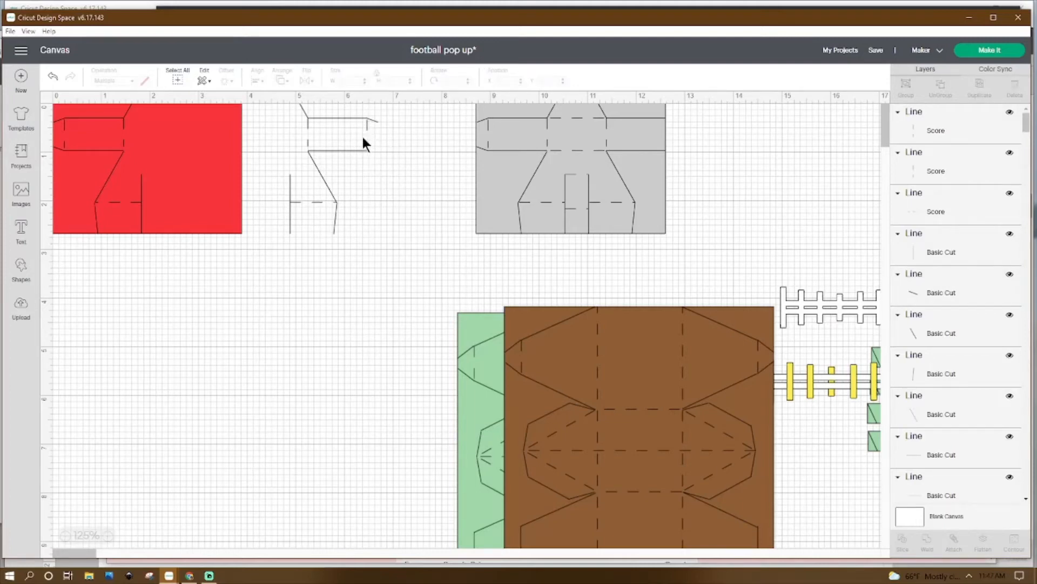
{"action": "left_click", "coordinate": [366, 135]}
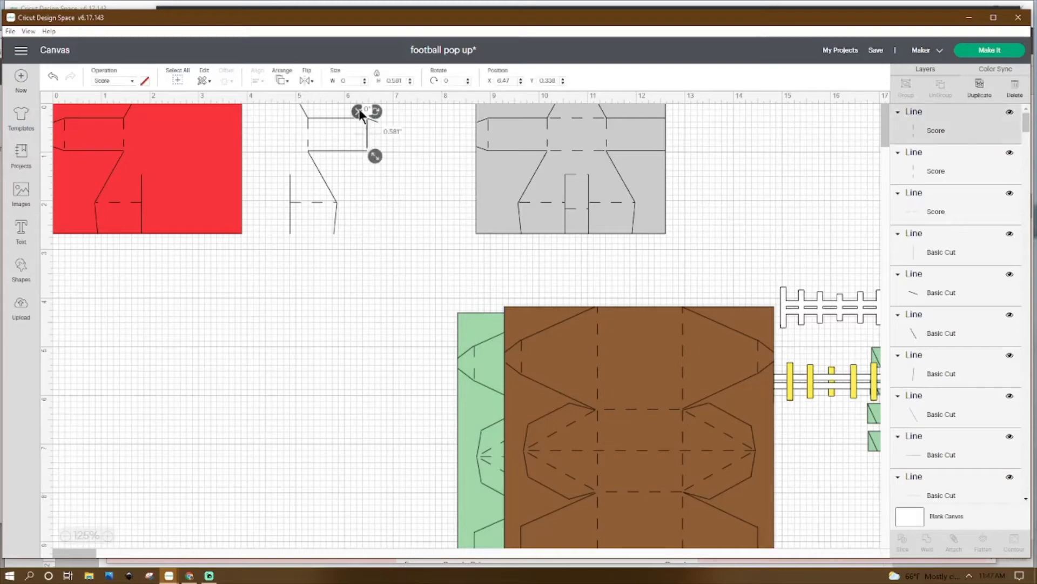
{"action": "left_click", "coordinate": [359, 112]}
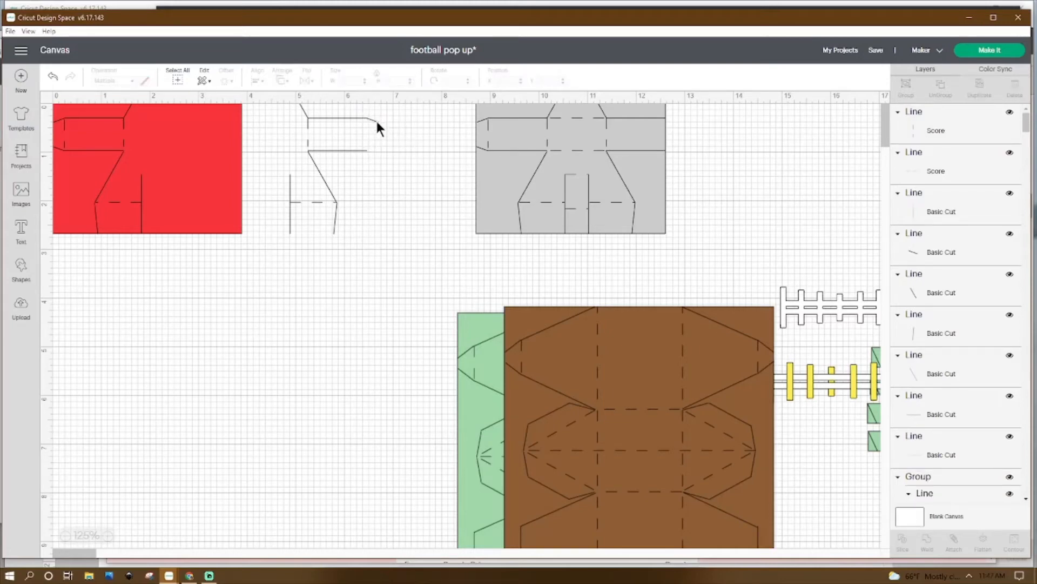
{"action": "left_click", "coordinate": [375, 118]}
{"action": "left_click", "coordinate": [357, 122]}
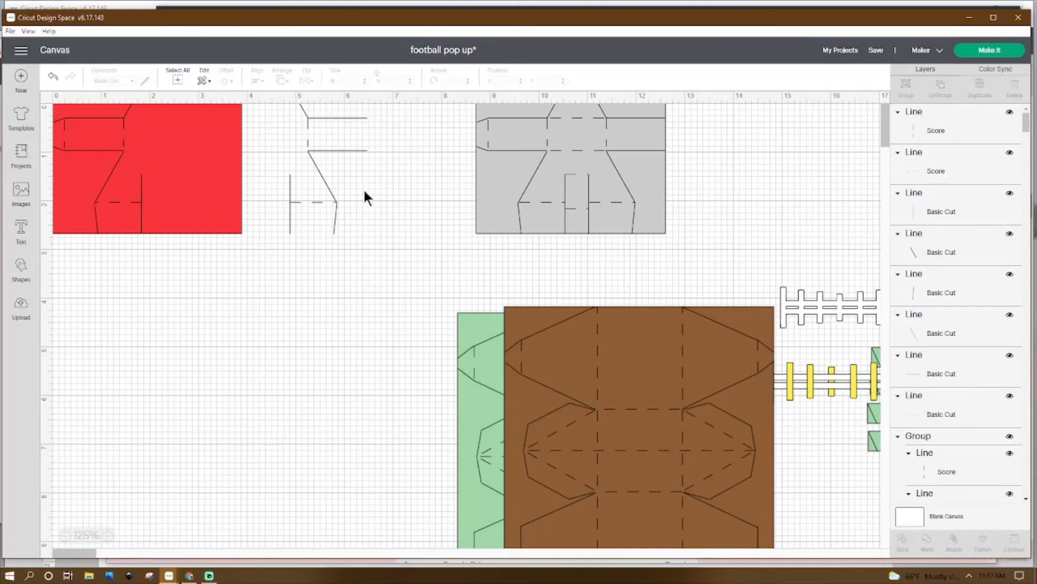
Group the remaining mirrored lines, and move the group onto the red square, flush with its right edge.
{"action": "left_click_drag", "start_coordinate": [399, 251], "coordinate": [265, 97]}
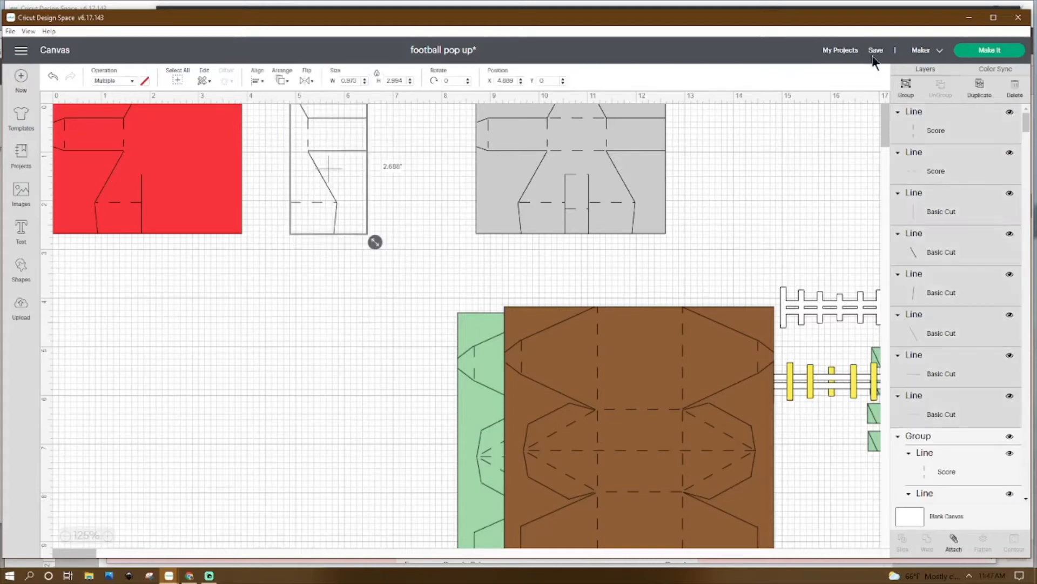
{"action": "left_click", "coordinate": [908, 89]}
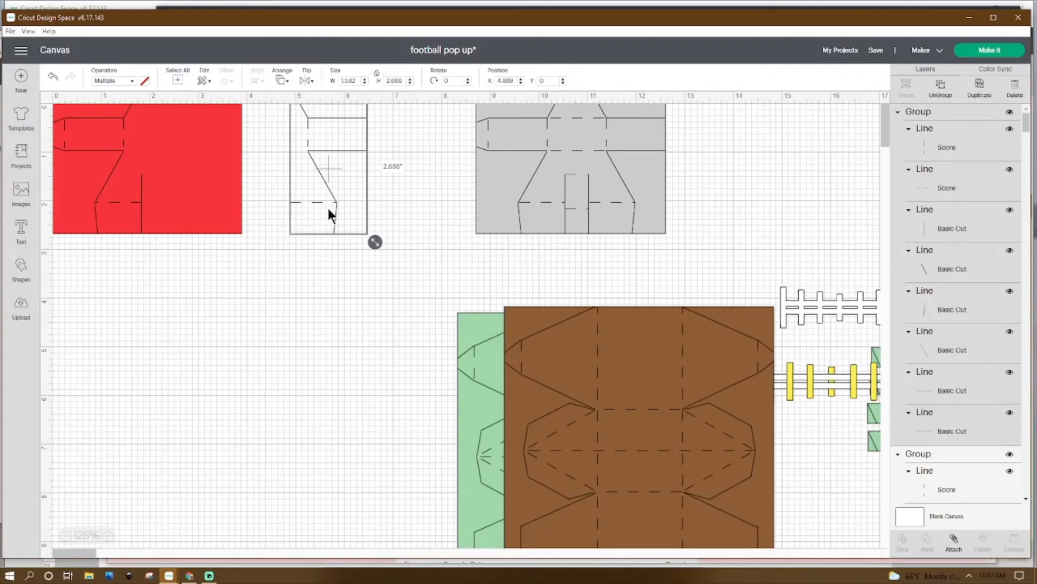
{"action": "left_click_drag", "start_coordinate": [339, 205], "coordinate": [214, 187]}
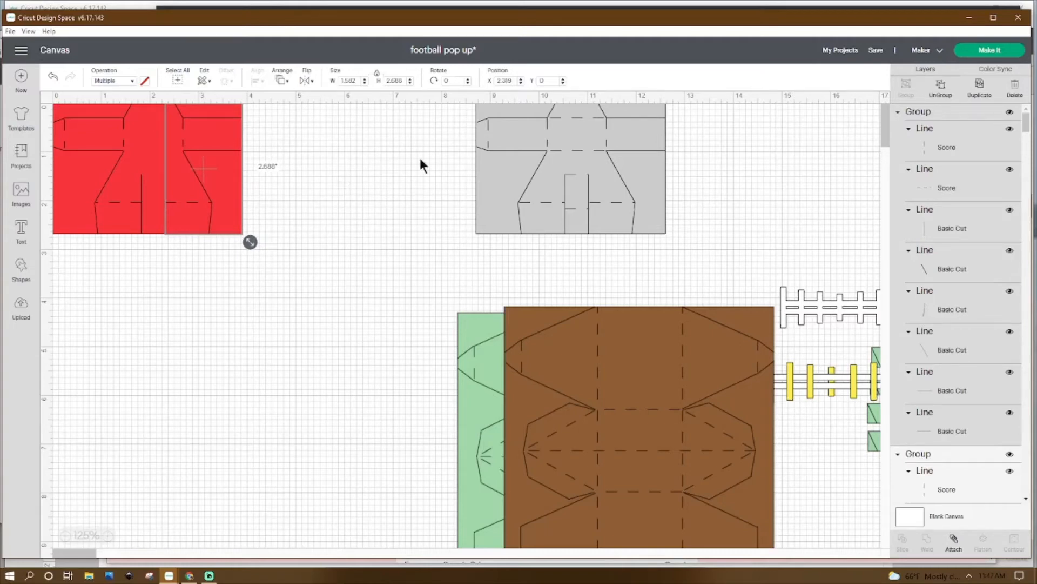
{"action": "left_click", "coordinate": [385, 280]}
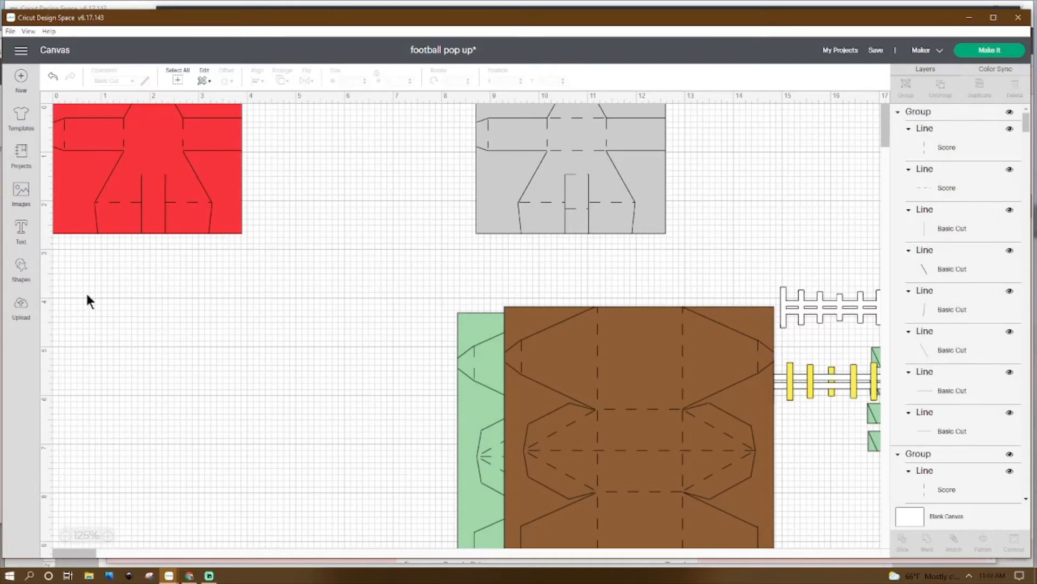
Add a new score line below the red piece, and set its rotation to 90.
{"action": "left_click", "coordinate": [21, 270]}
{"action": "left_click", "coordinate": [82, 138]}
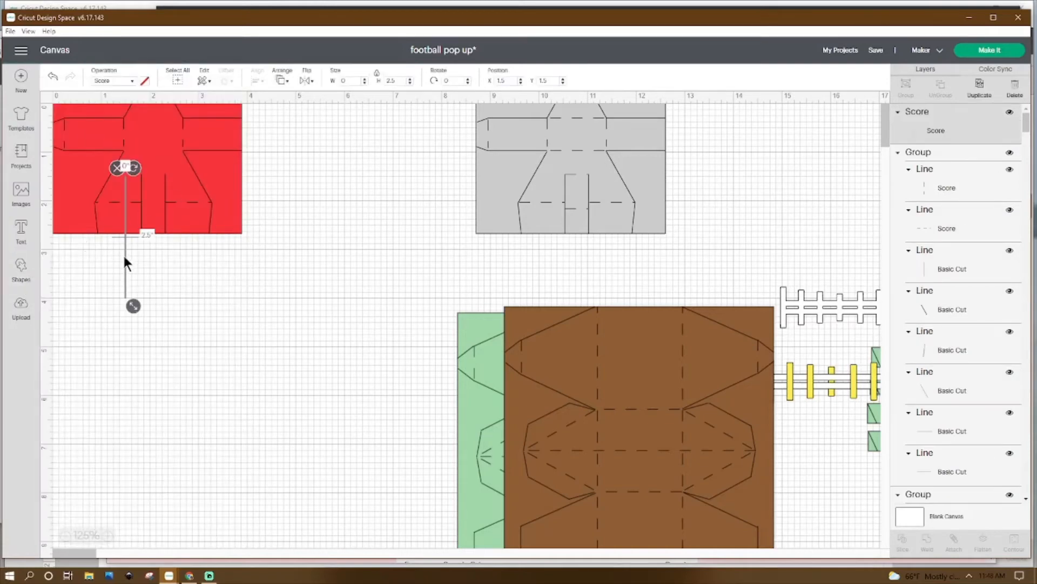
{"action": "left_click_drag", "start_coordinate": [122, 254], "coordinate": [218, 305]}
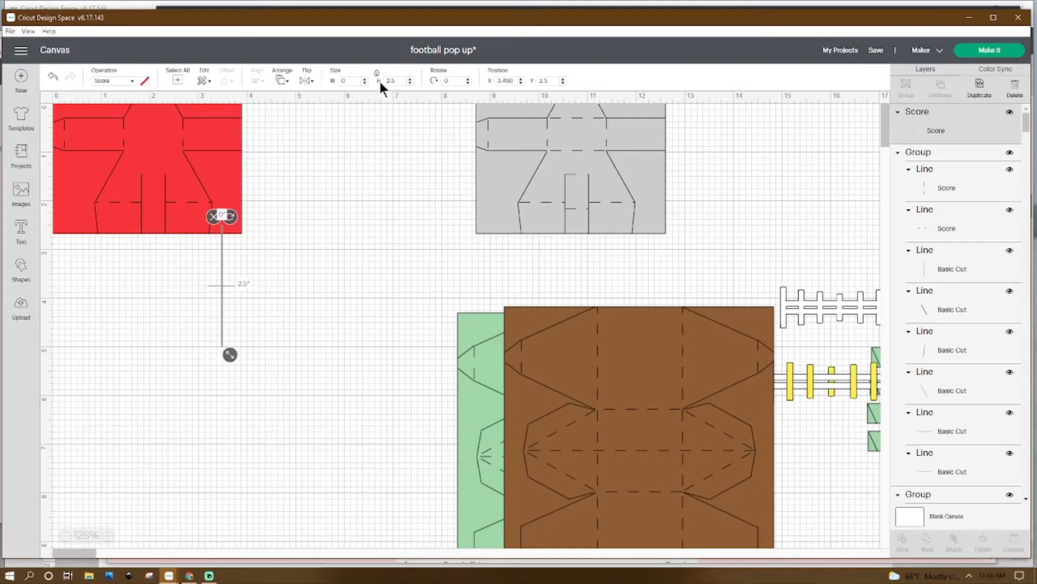
{"action": "left_click_drag", "start_coordinate": [455, 82], "coordinate": [363, 80]}
{"action": "type", "text": "90"}
{"action": "key", "text": "Return"}
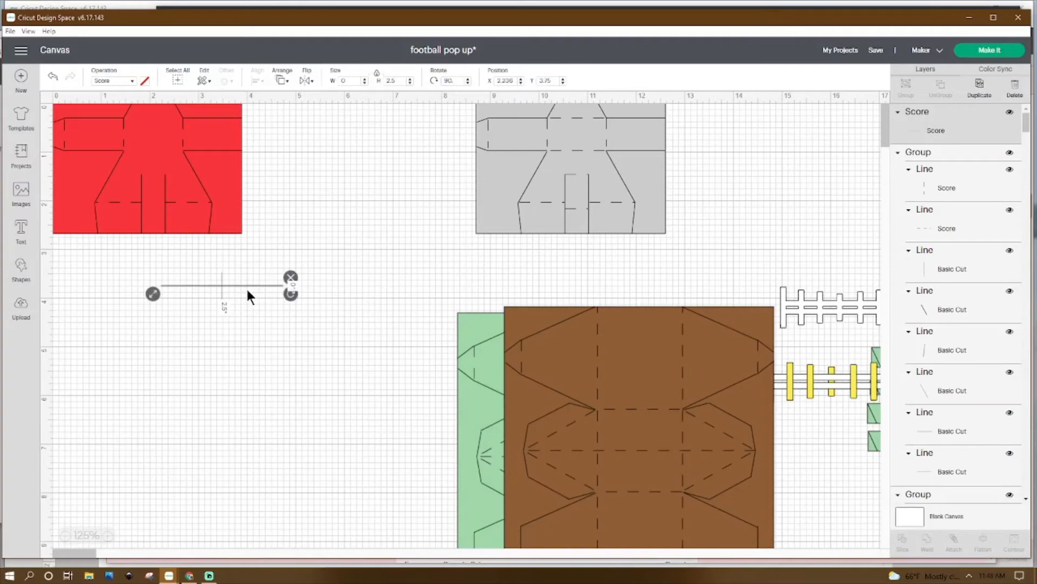
Set the new score line's height to 1.149, and place it at X 1.526, Y .304.
{"action": "left_click", "coordinate": [393, 81]}
{"action": "type", "text": "1.149"}
{"action": "left_click", "coordinate": [447, 81]}
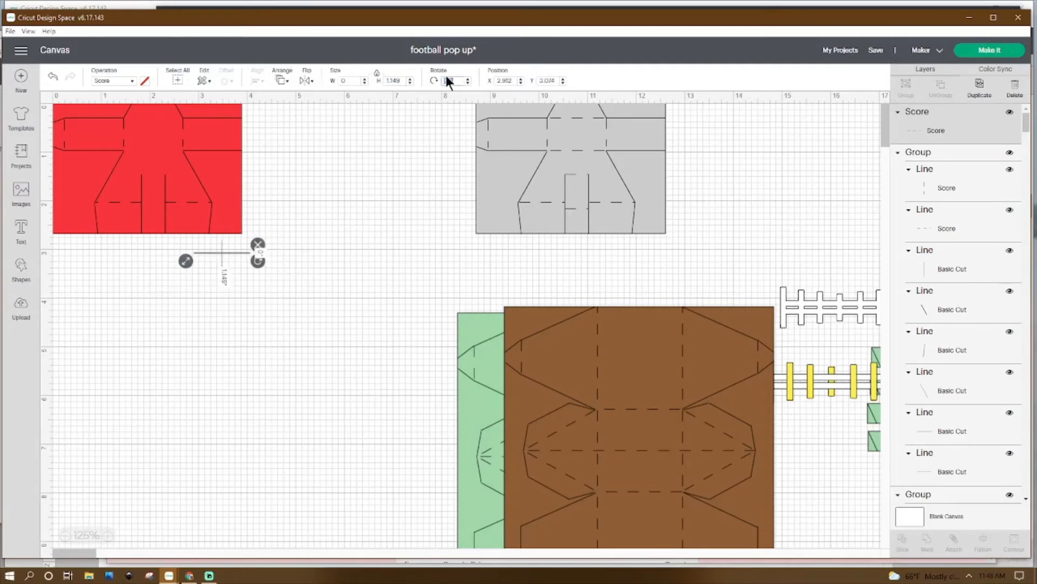
{"action": "left_click", "coordinate": [497, 79]}
{"action": "type", "text": "1.526"}
{"action": "left_click", "coordinate": [556, 80]}
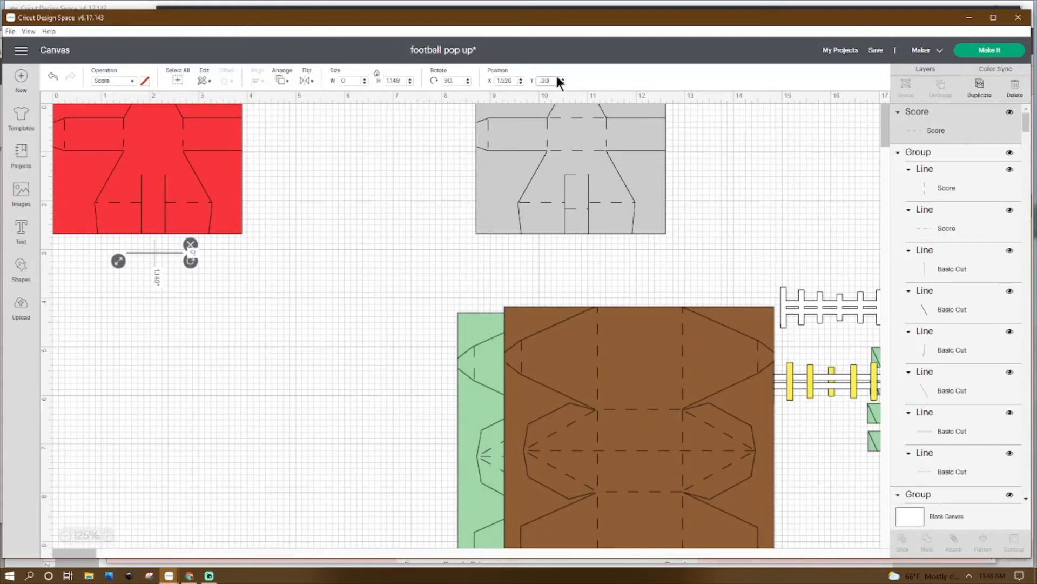
{"action": "key", "text": "Return"}
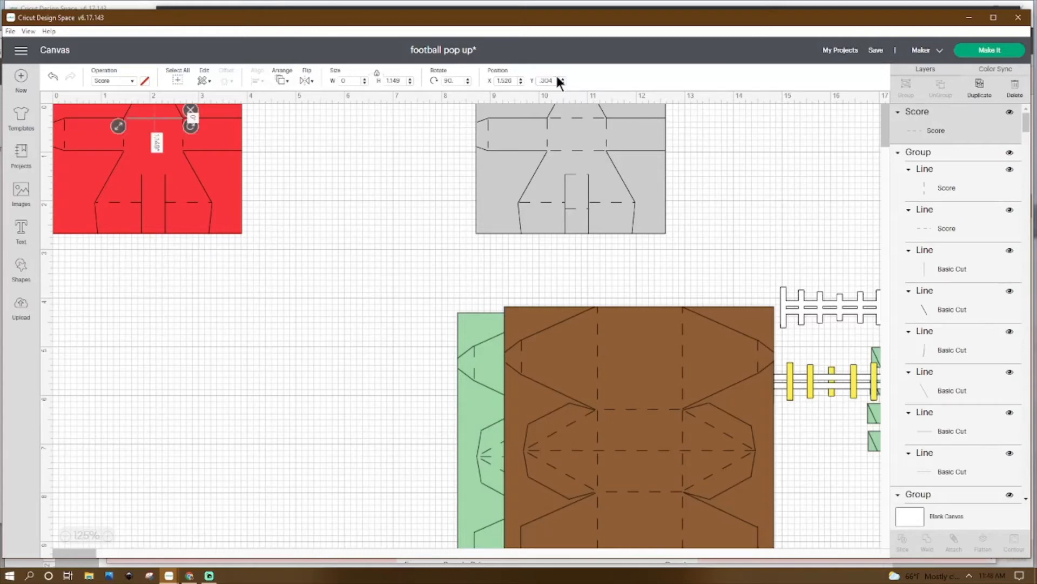
Duplicate the horizontal score line, and place the copy at X 1.533, Y .973.
{"action": "right_click", "coordinate": [150, 118]}
{"action": "left_click", "coordinate": [179, 211]}
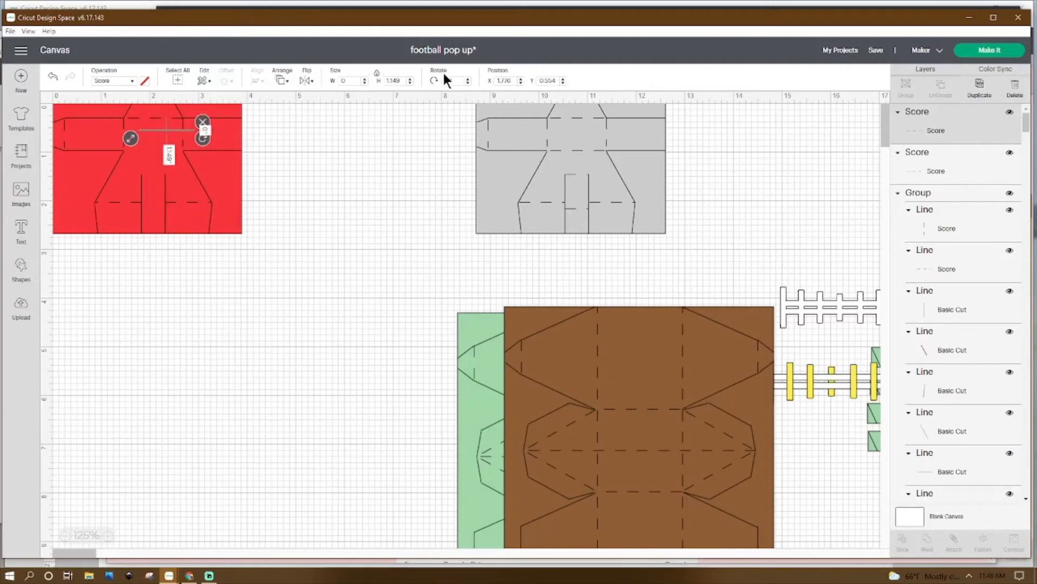
{"action": "left_click", "coordinate": [497, 80]}
{"action": "type", "text": "1"}
{"action": "key", "text": "Tab"}
{"action": "type", "text": ".973"}
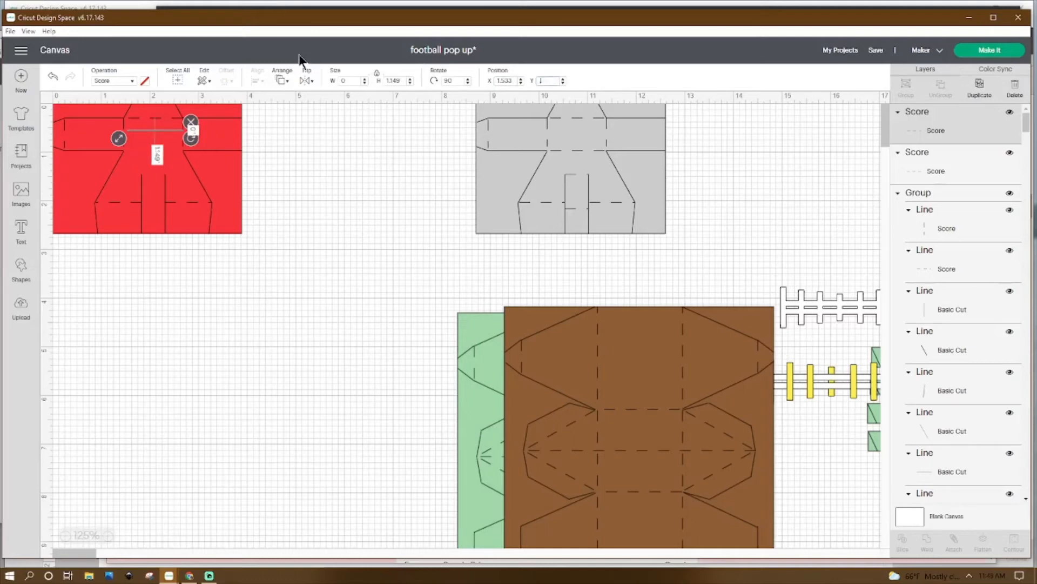
{"action": "key", "text": "Return"}
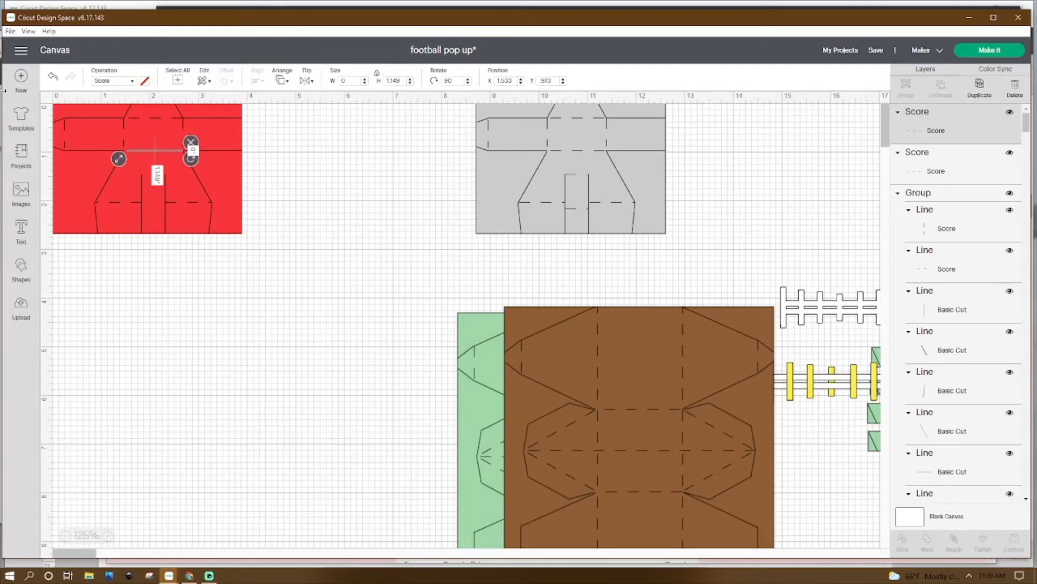
Duplicate the lower score line, set the copy's height to .48, and place it at X 1.837, Y 1.46.
{"action": "right_click", "coordinate": [160, 149]}
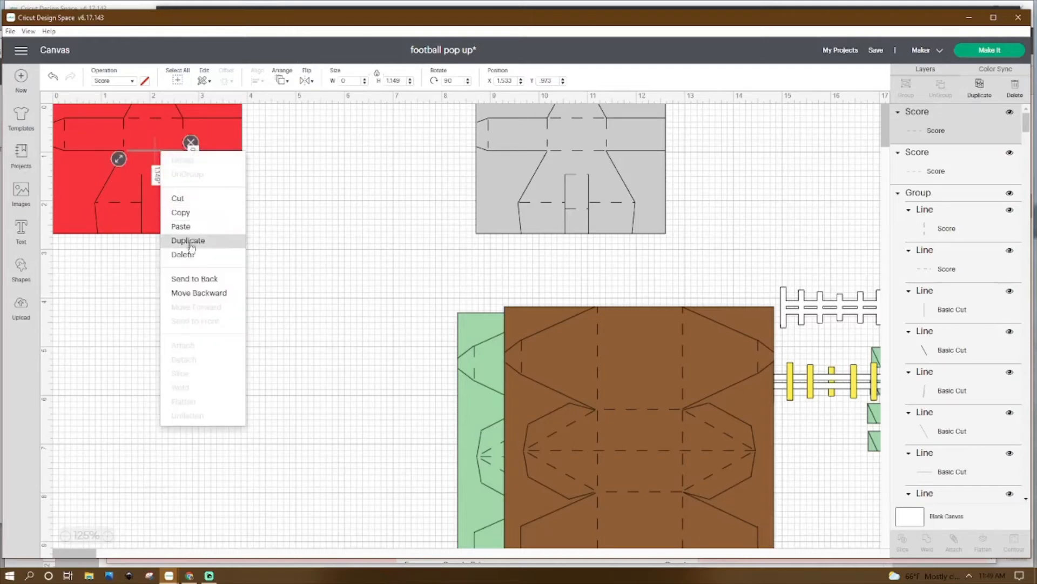
{"action": "left_click", "coordinate": [207, 238]}
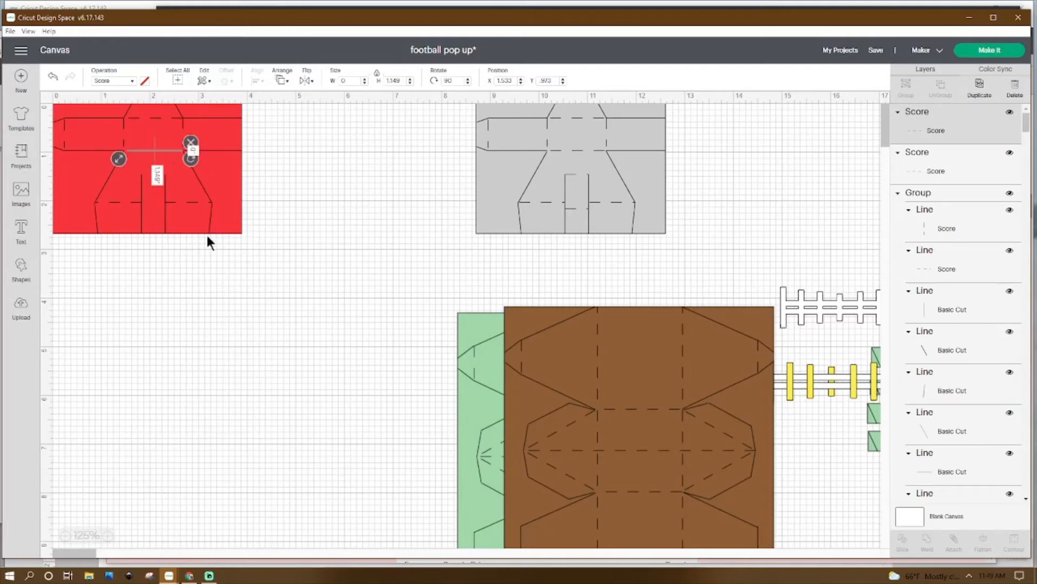
{"action": "left_click", "coordinate": [393, 80]}
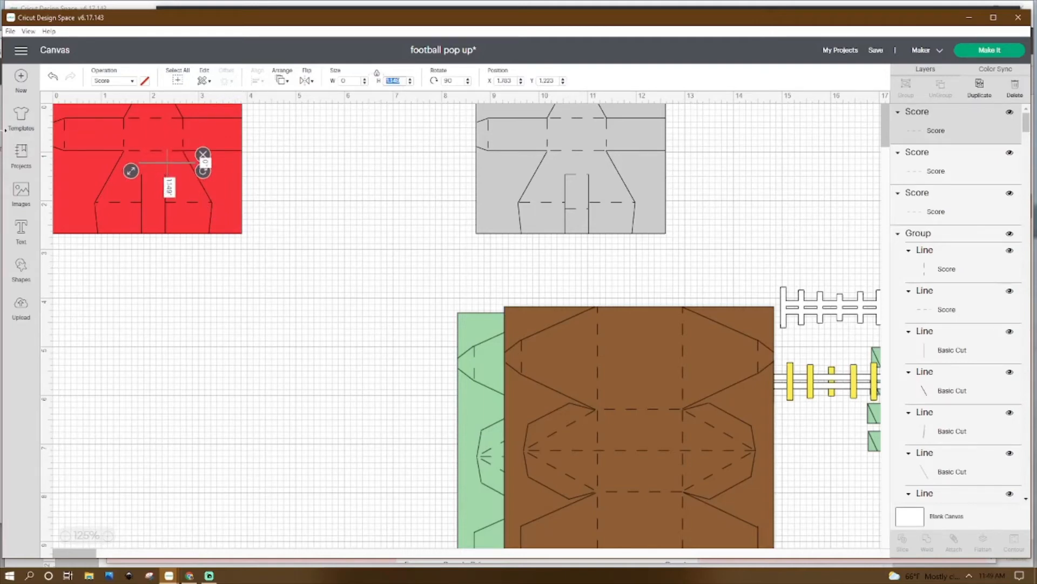
{"action": "type", "text": ".48"}
{"action": "key", "text": "Tab"}
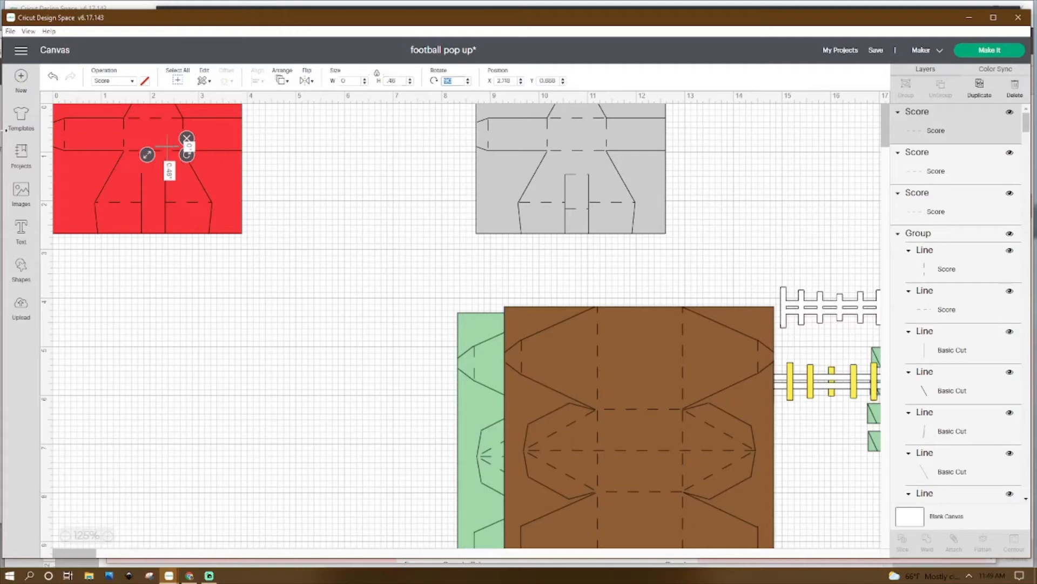
{"action": "key", "text": "Tab"}
{"action": "type", "text": "1"}
{"action": "key", "text": "Tab"}
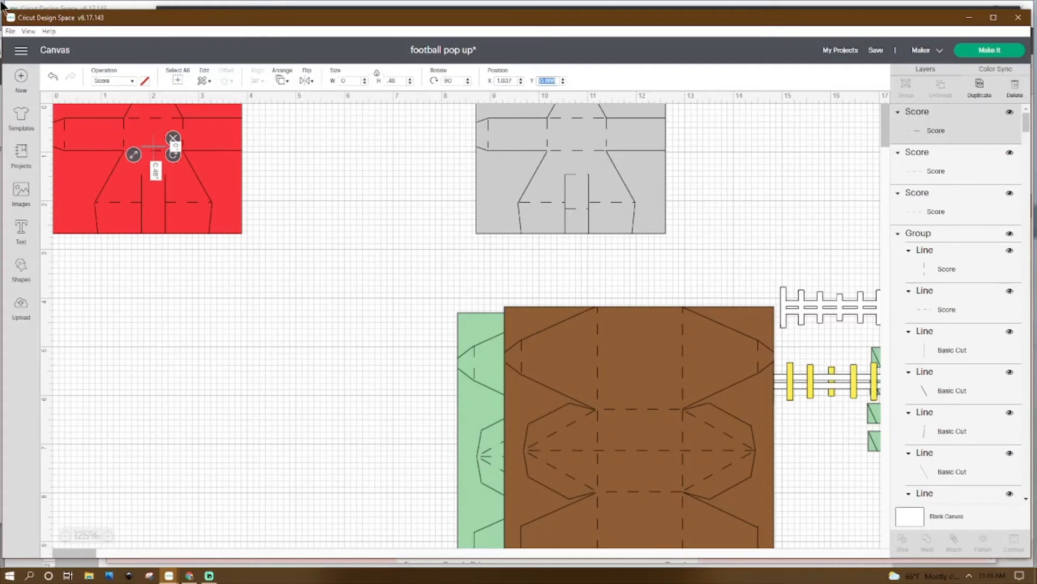
{"action": "type", "text": "1.46"}
{"action": "key", "text": "Return"}
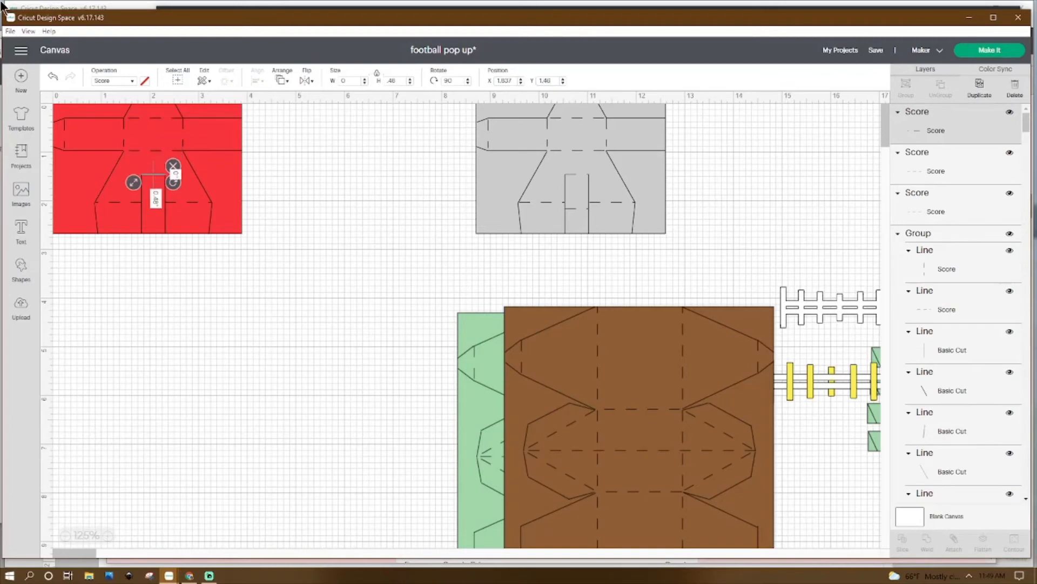
Duplicate the short score line, and place the copy at Y 2.165 between the two vertical cut lines.
{"action": "right_click", "coordinate": [147, 174]}
{"action": "left_click", "coordinate": [179, 267]}
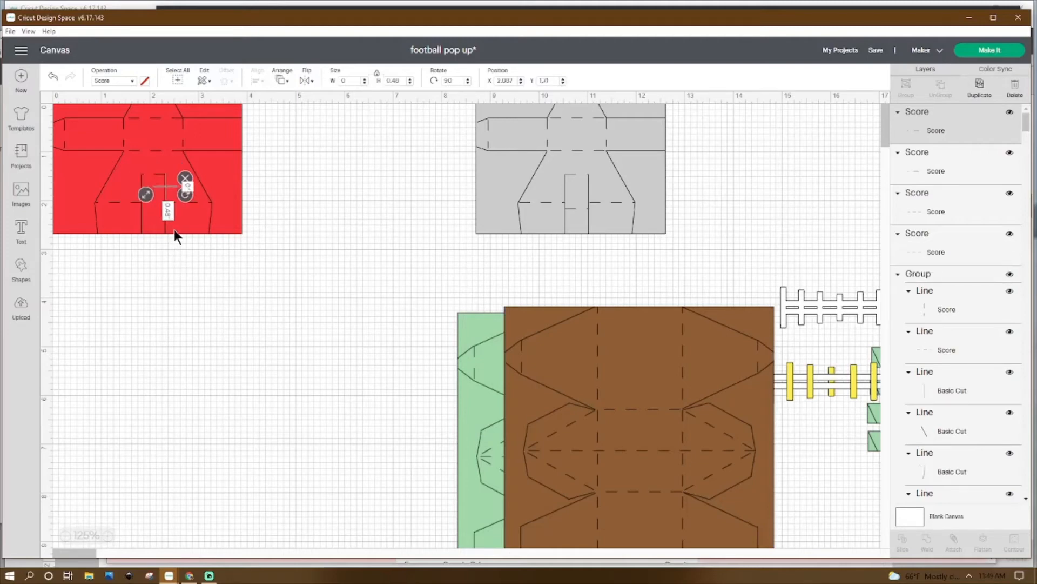
{"action": "left_click", "coordinate": [558, 79]}
{"action": "type", "text": "2.165"}
{"action": "key", "text": "Tab"}
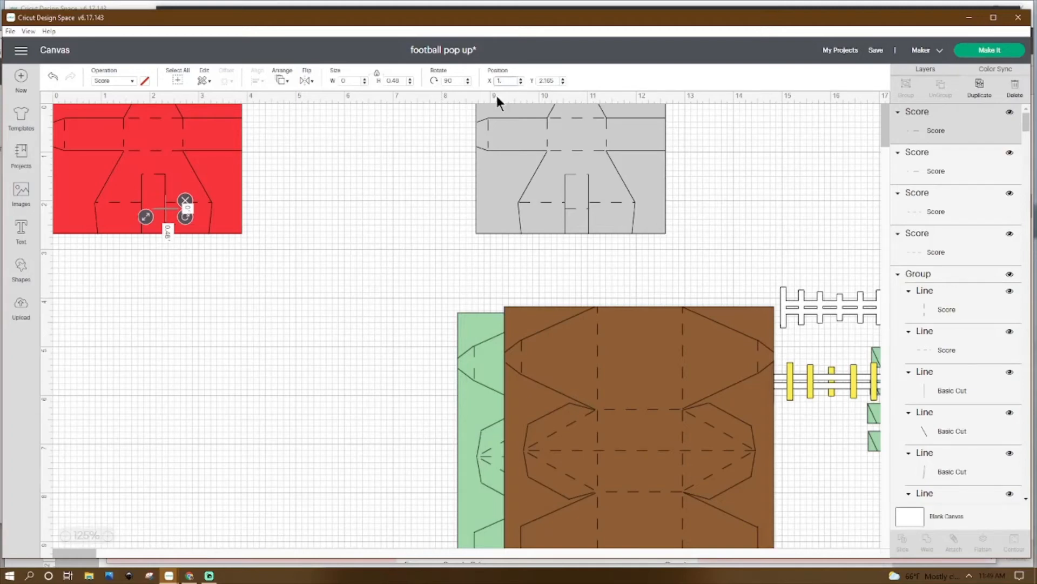
{"action": "left_click", "coordinate": [498, 96]}
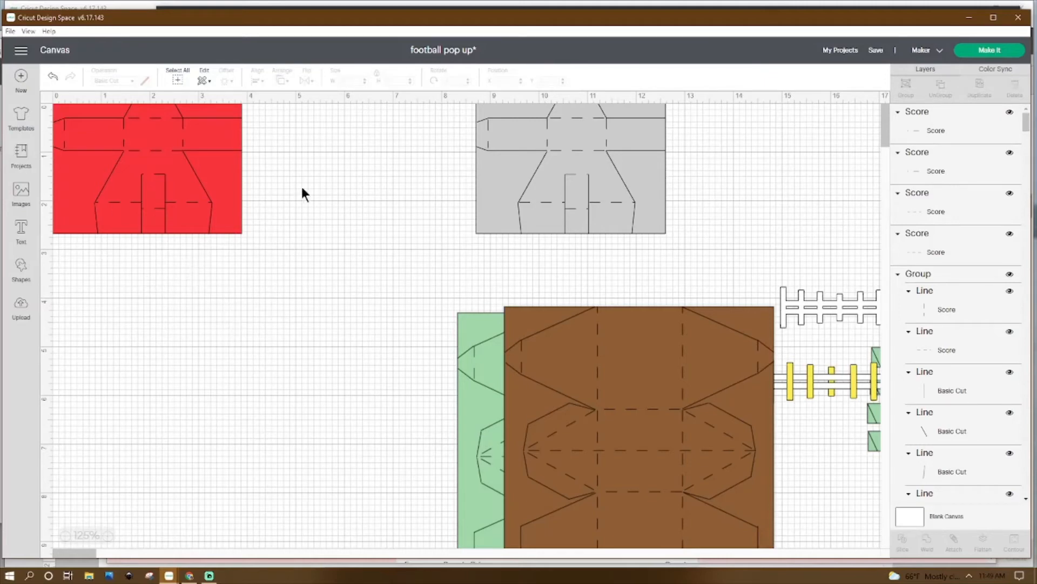
Attach all the cut and score lines to the red square, and duplicate the attached piece, moving the copy down to Y 1.5.
{"action": "left_click_drag", "start_coordinate": [287, 102], "coordinate": [67, 246]}
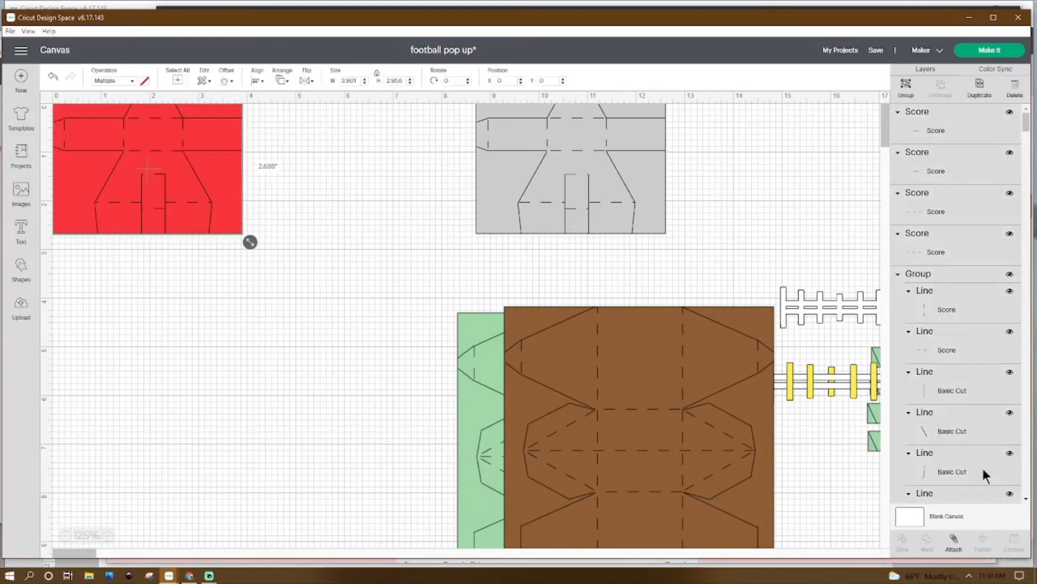
{"action": "left_click", "coordinate": [954, 541]}
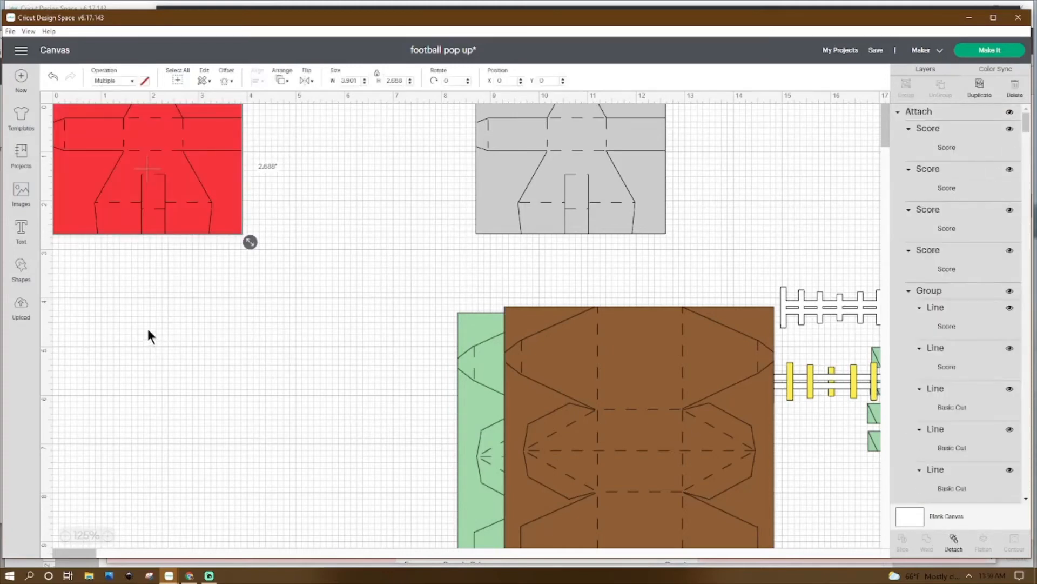
{"action": "right_click", "coordinate": [135, 203]}
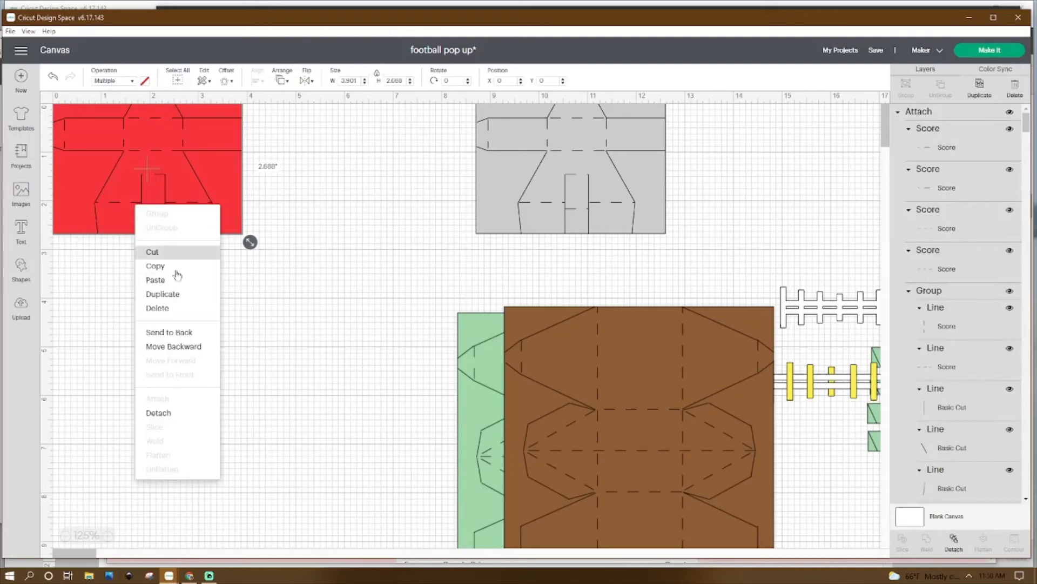
{"action": "left_click", "coordinate": [185, 294]}
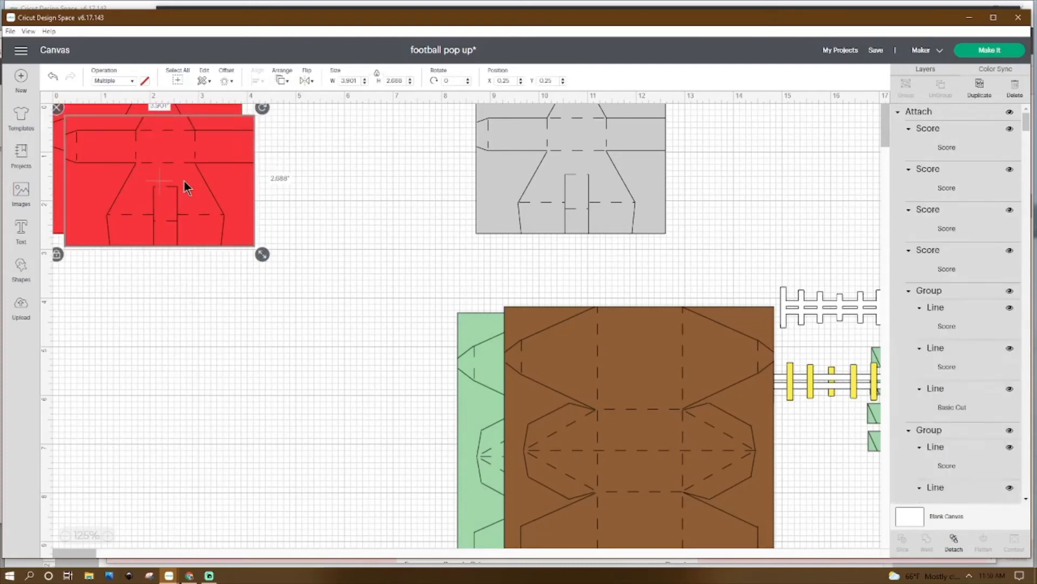
{"action": "left_click_drag", "start_coordinate": [184, 179], "coordinate": [175, 241]}
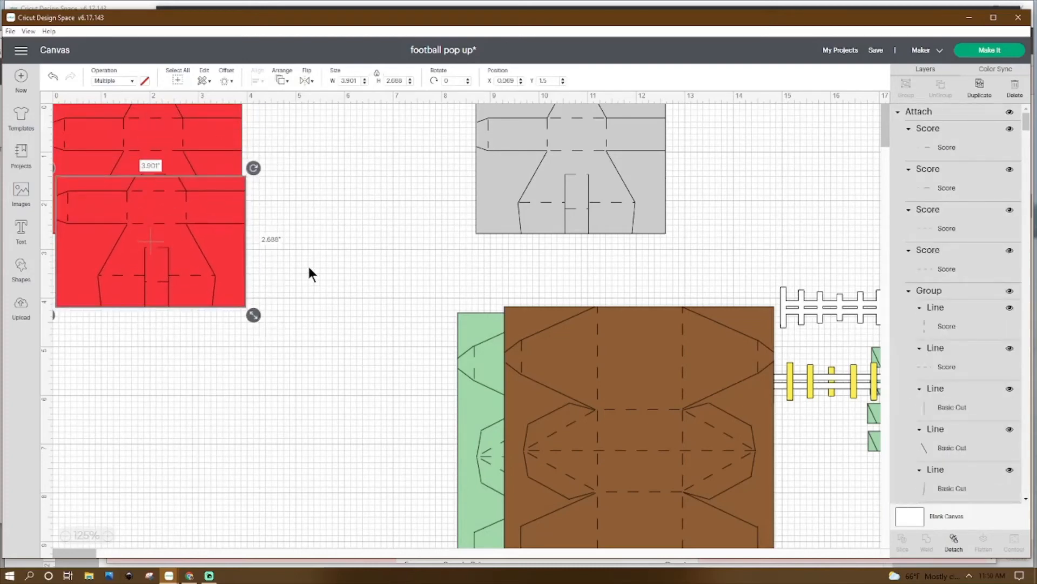